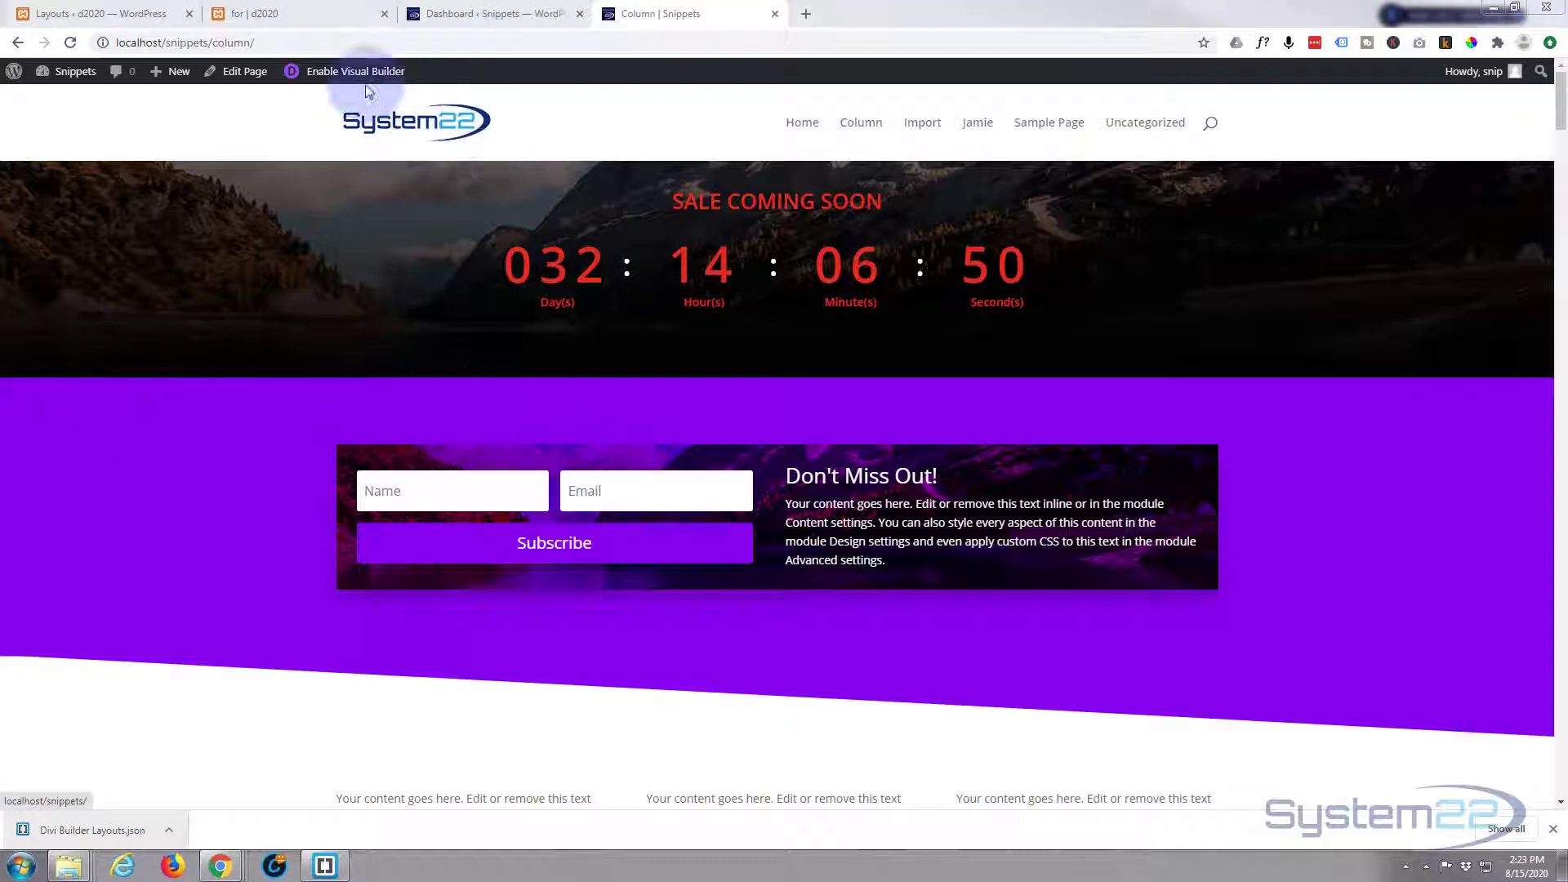
Enable the Visual Builder on the Column page
left_click(331, 75)
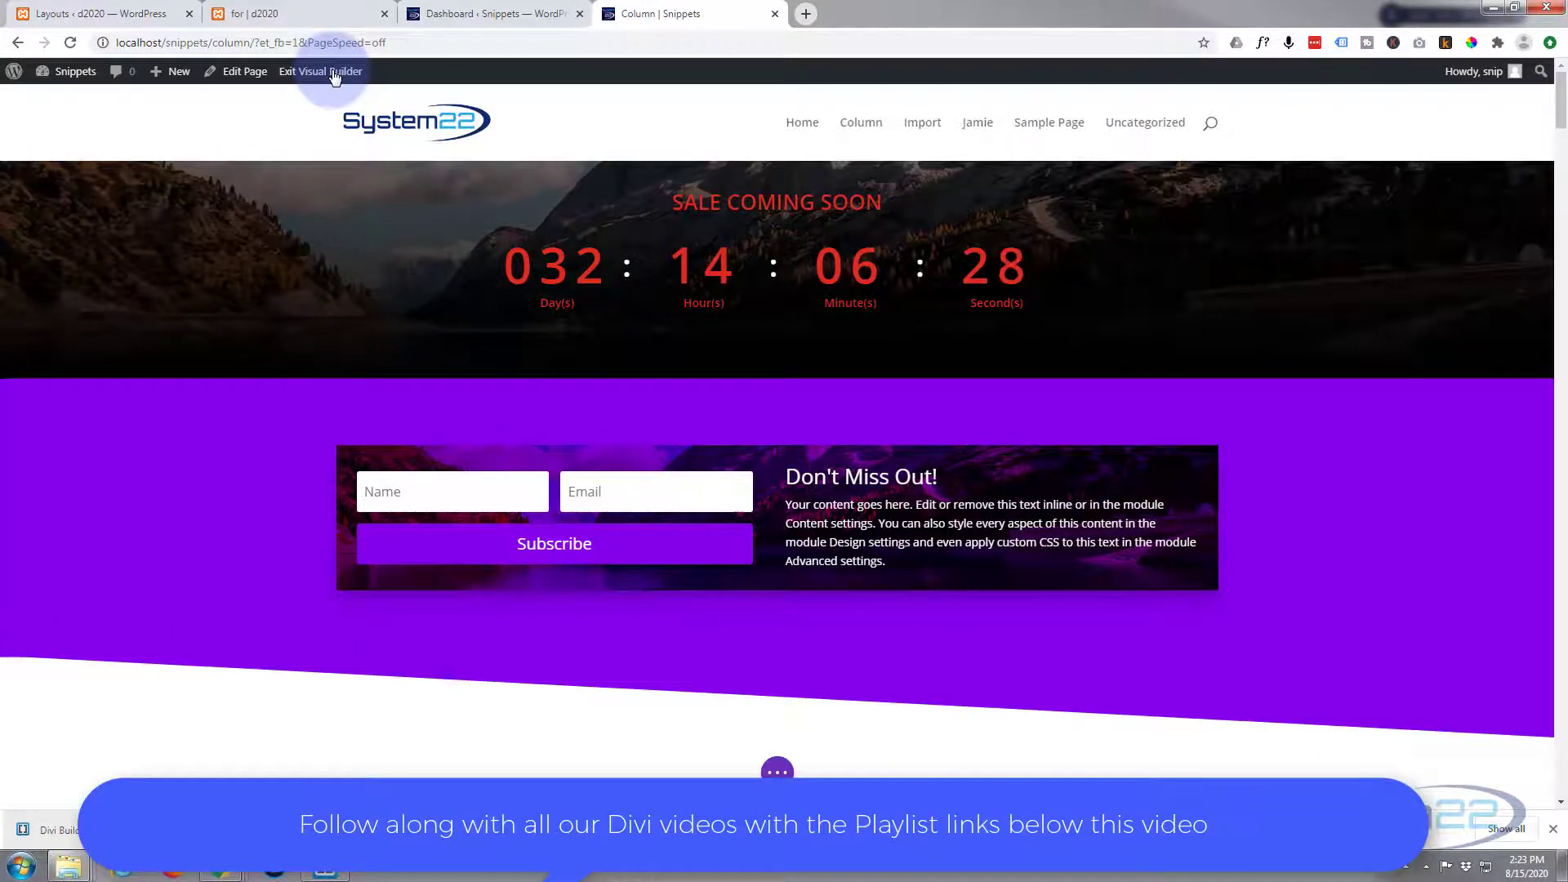
mouse_move(98, 214)
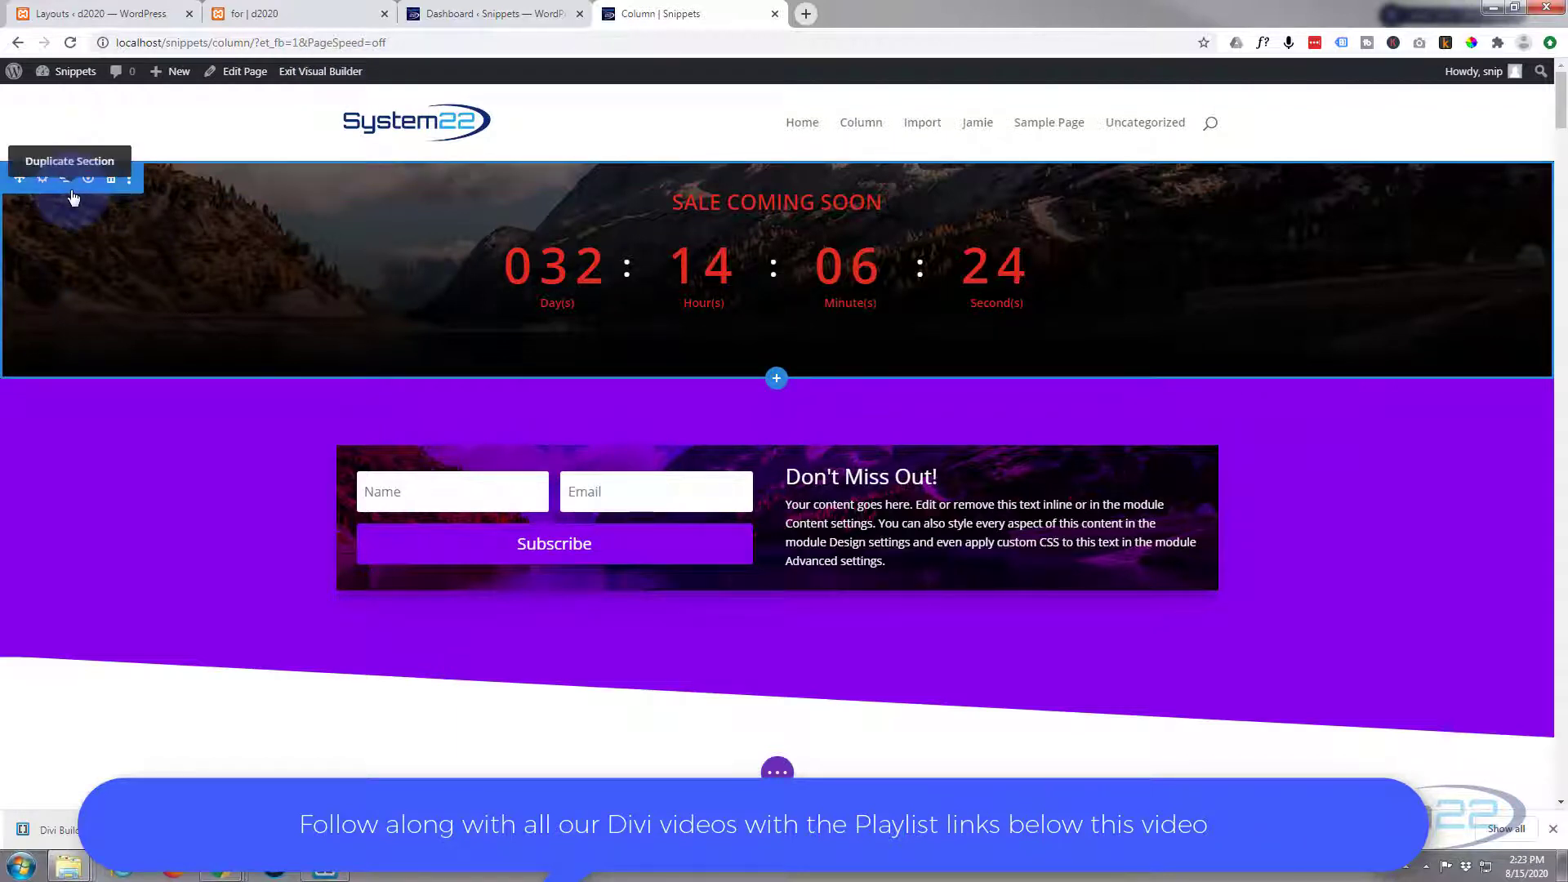
mouse_move(474, 478)
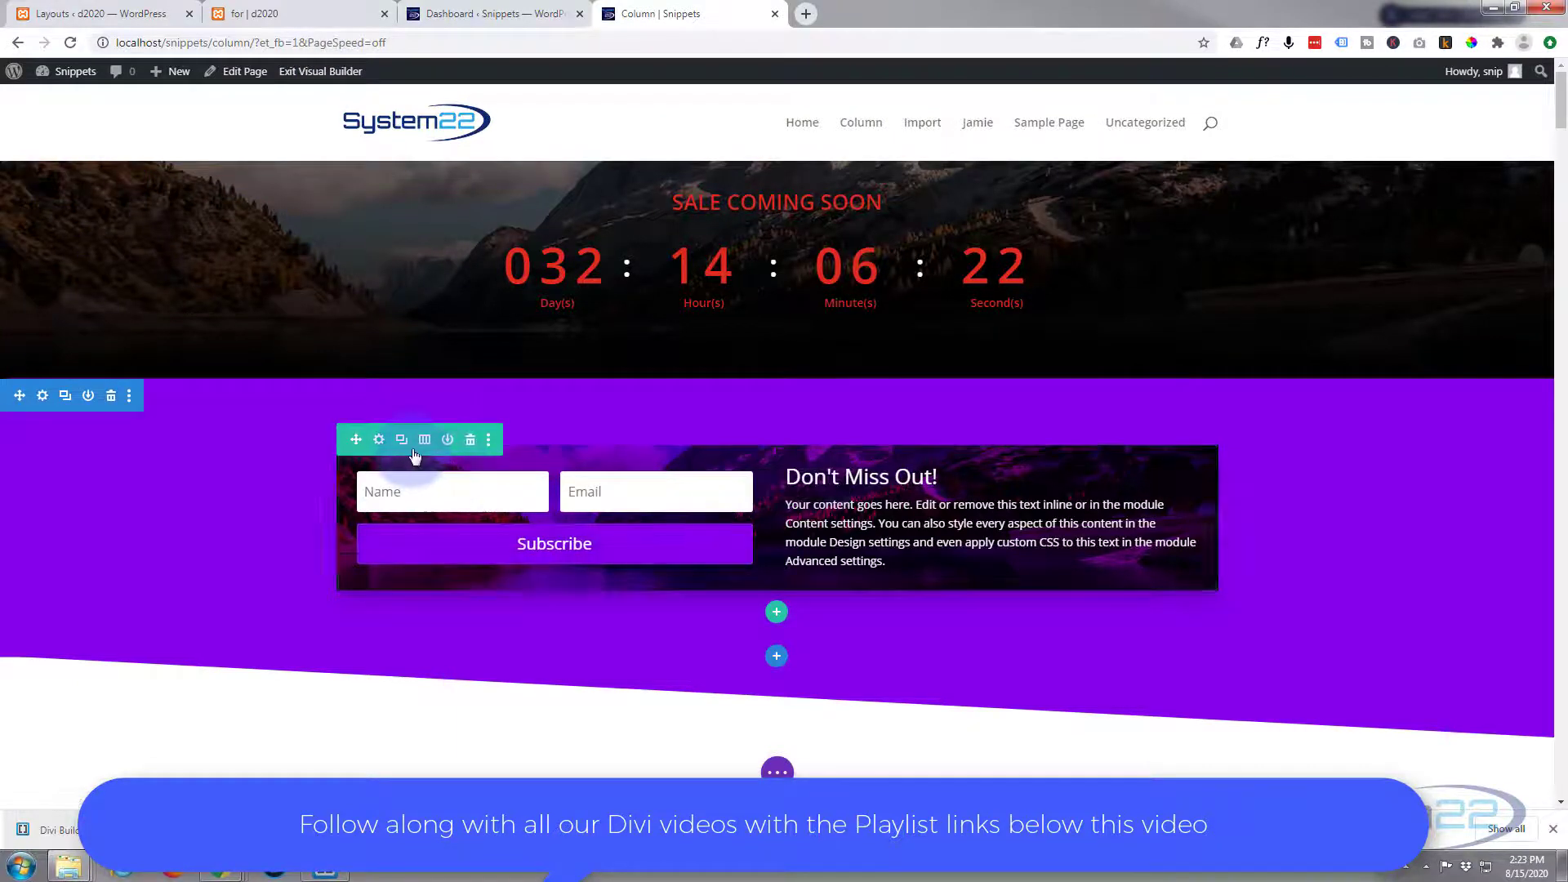
mouse_move(757, 507)
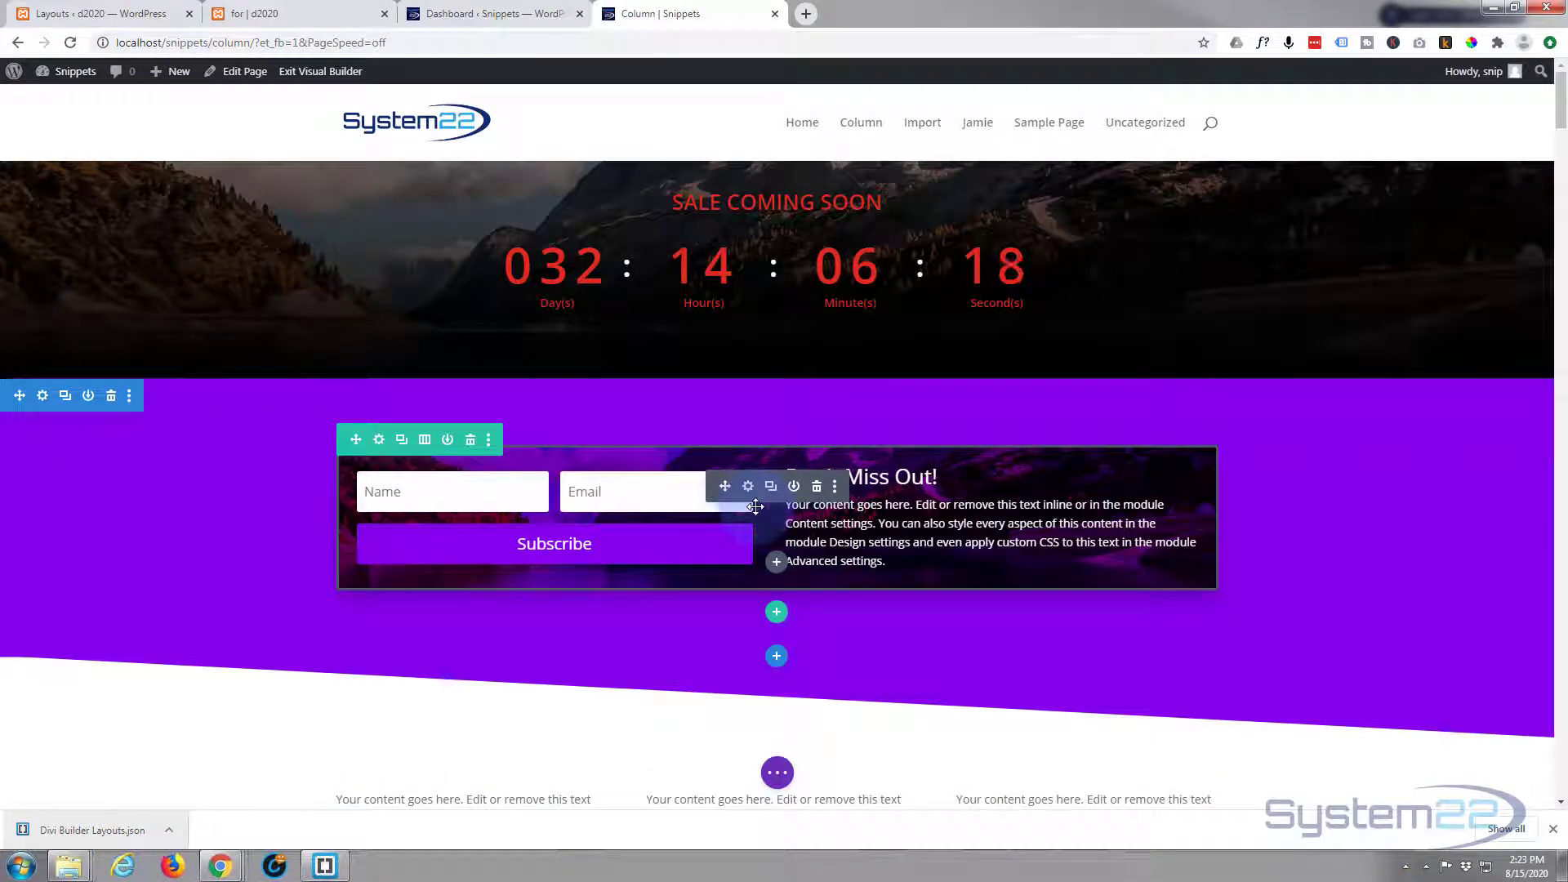
mouse_move(239, 167)
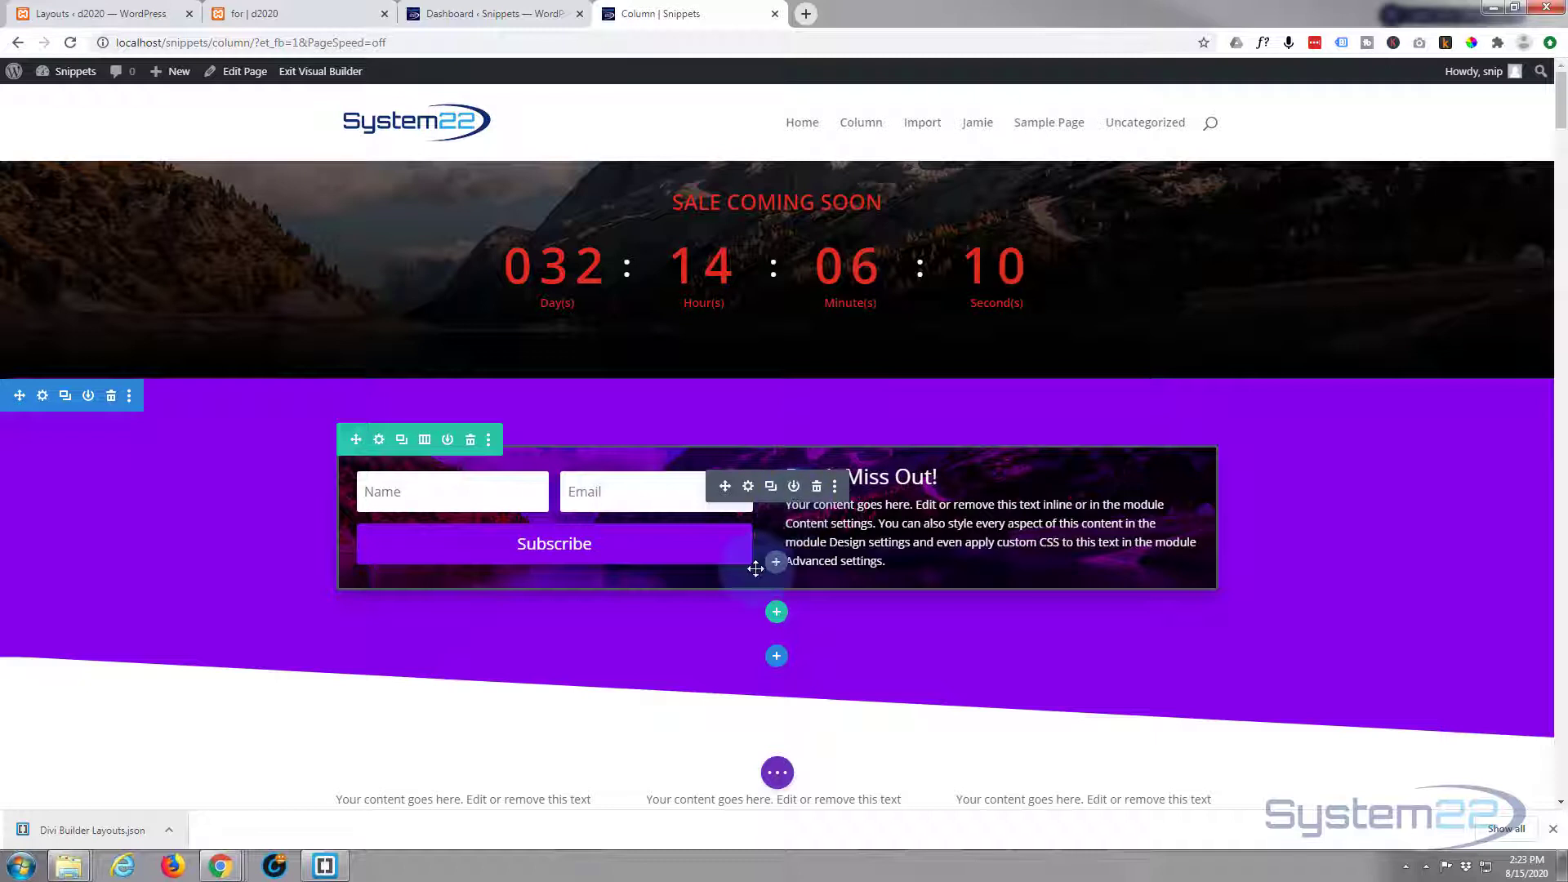
Save the entire page layout to the Divi Library under the name "countdown page"
left_click(777, 773)
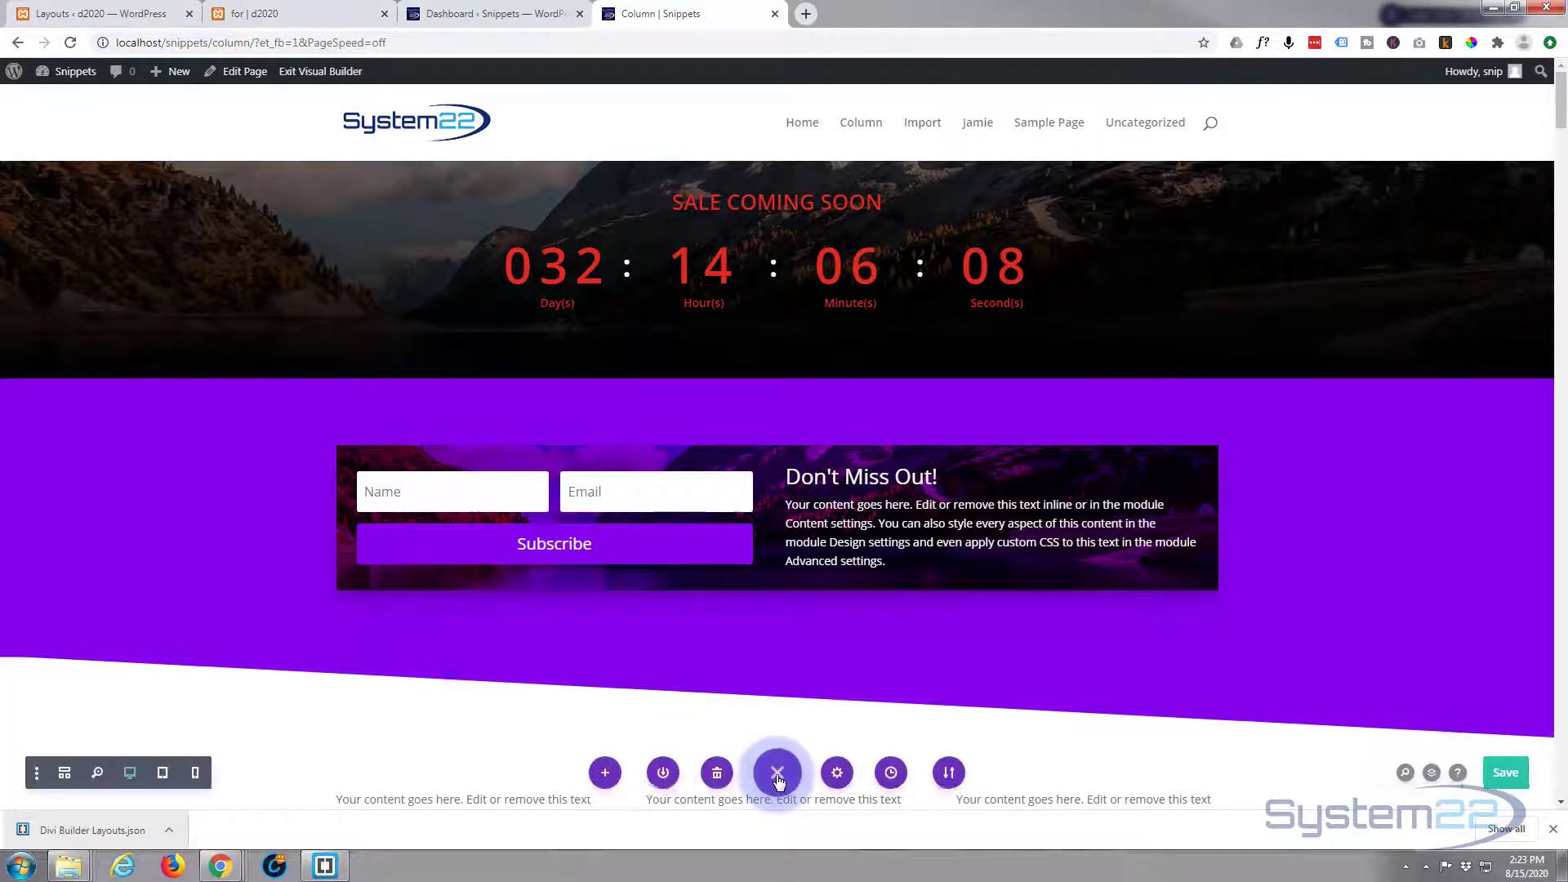
left_click(665, 776)
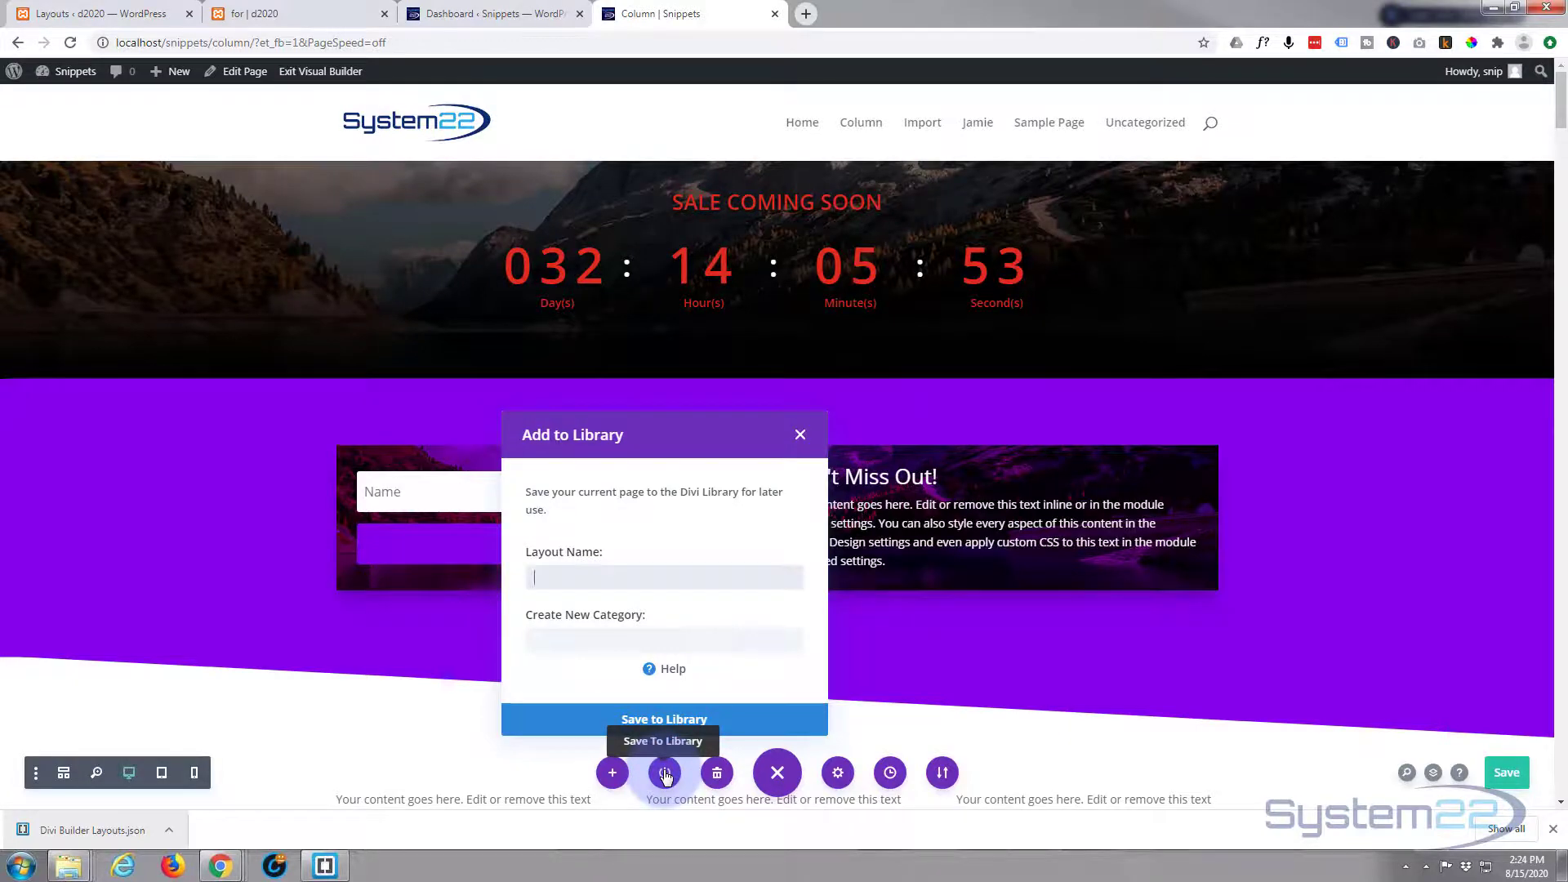
type("countdo")
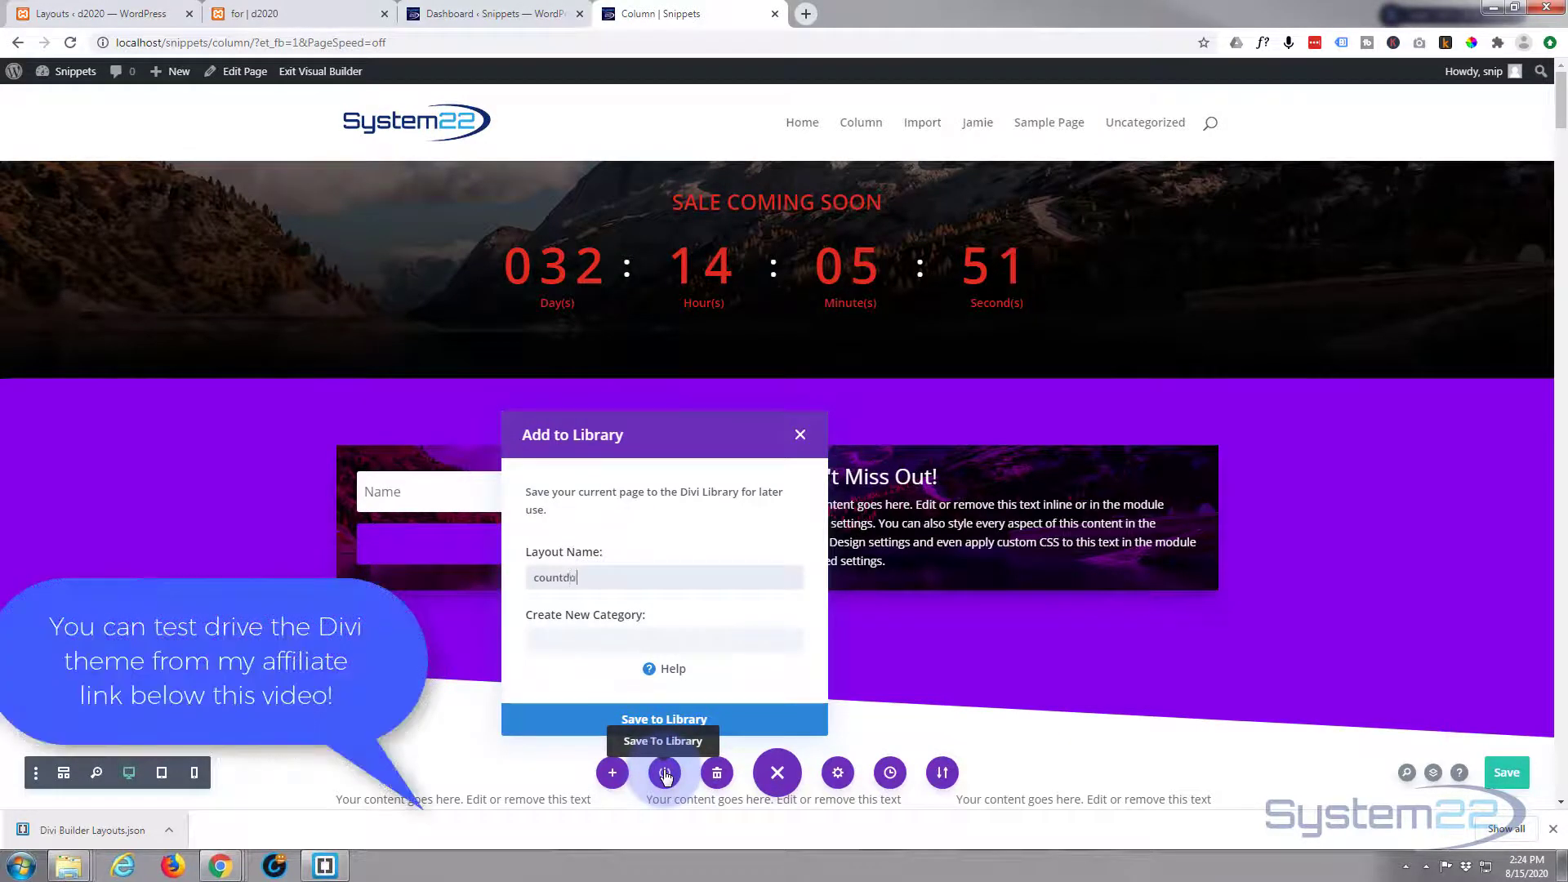
type("wn page")
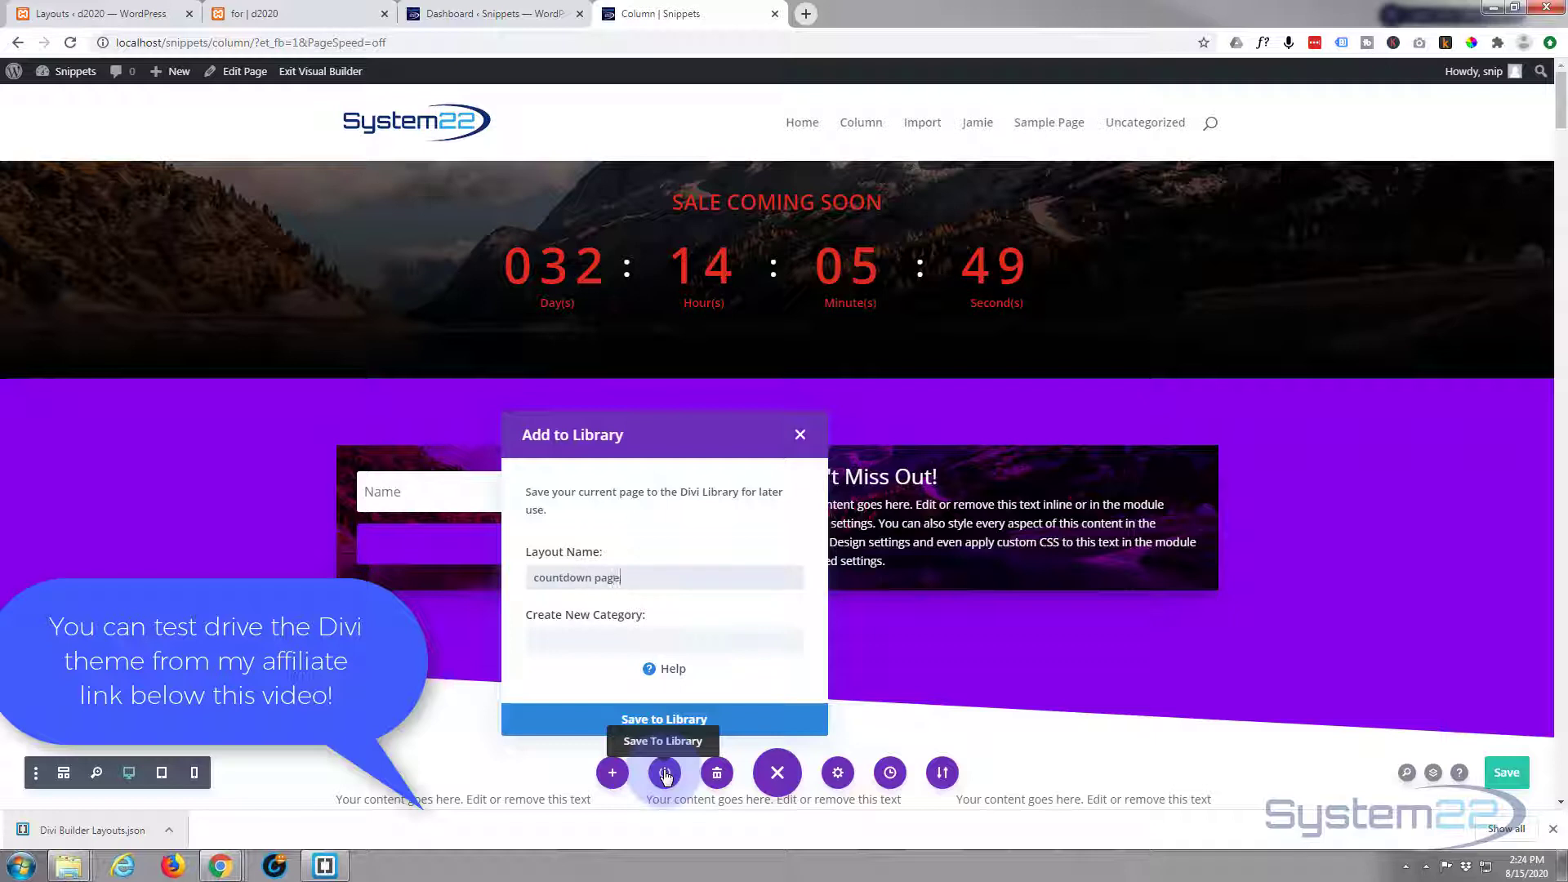
left_click(707, 729)
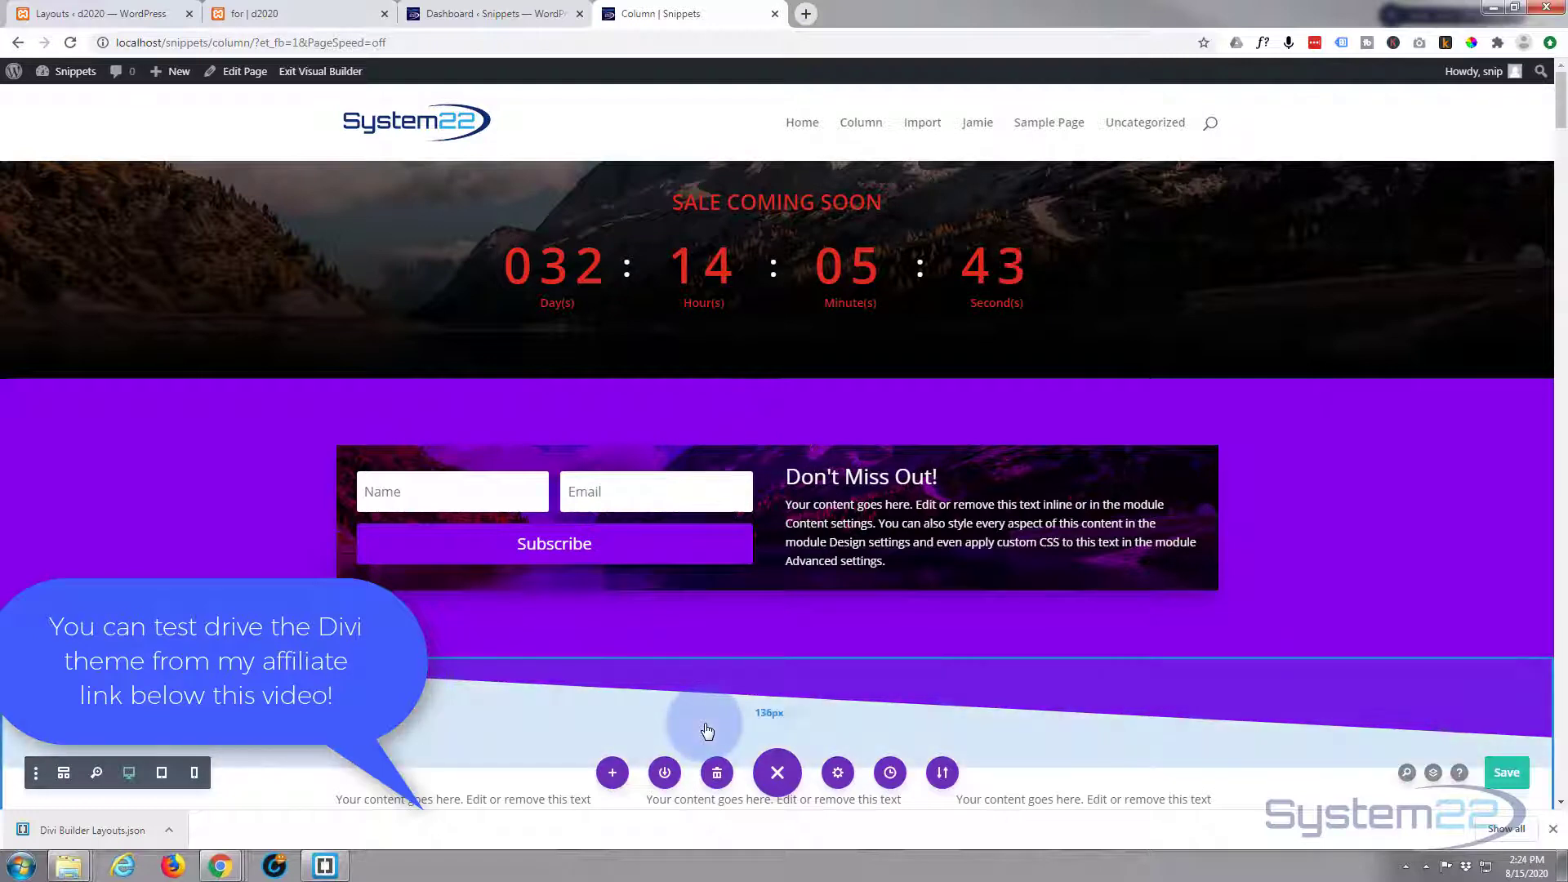
Save the blue section containing the "Don't Miss Out!" form and news columns to the library as "News section"
scroll(707, 729, "down", 6)
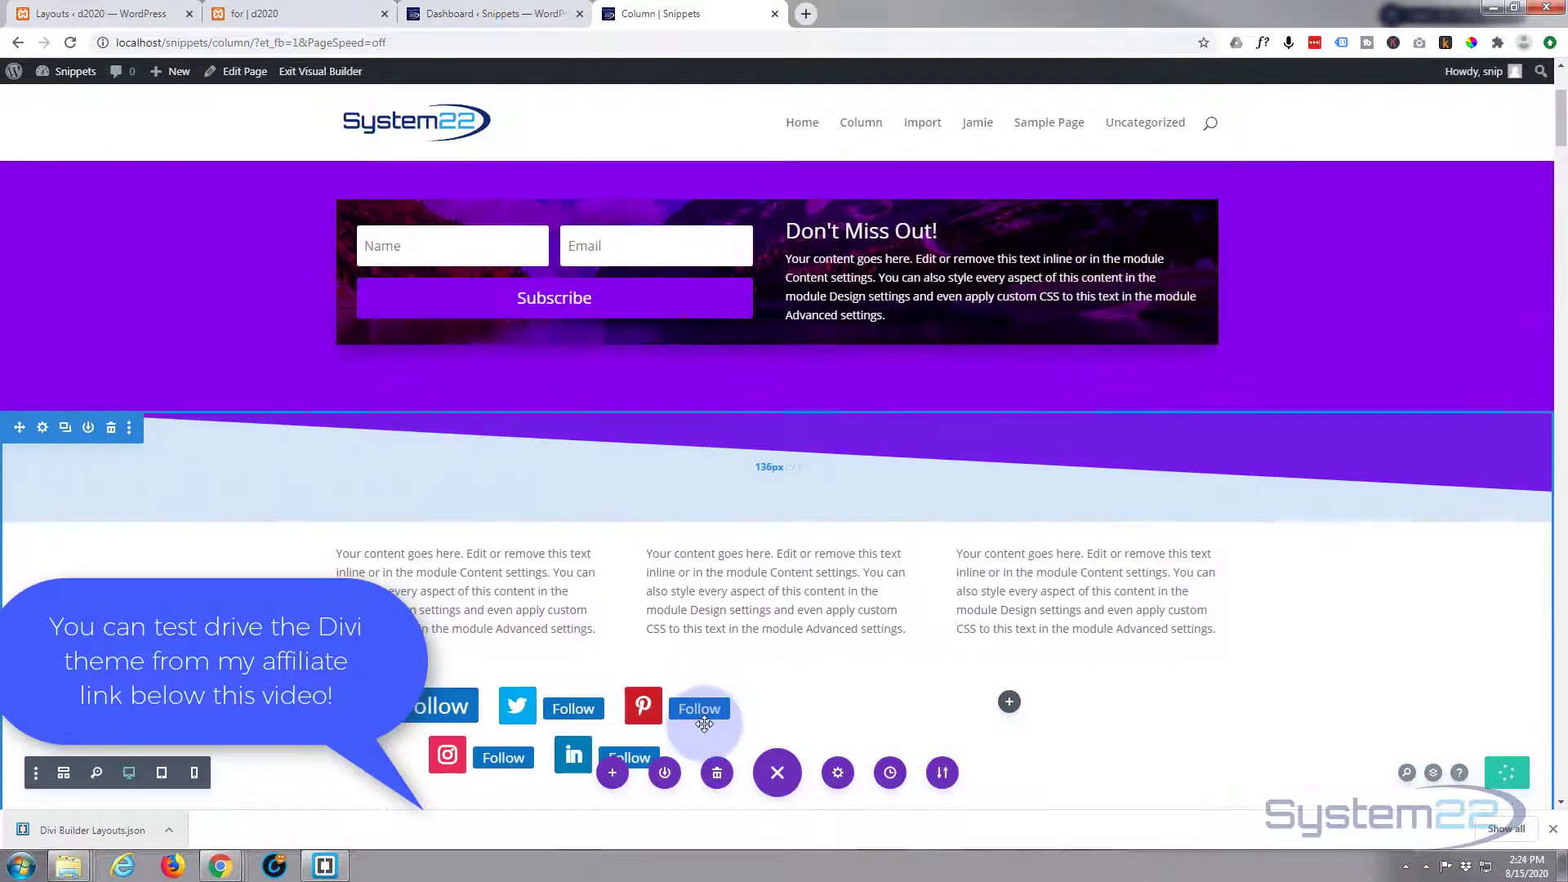
scroll(706, 724, "down", 7)
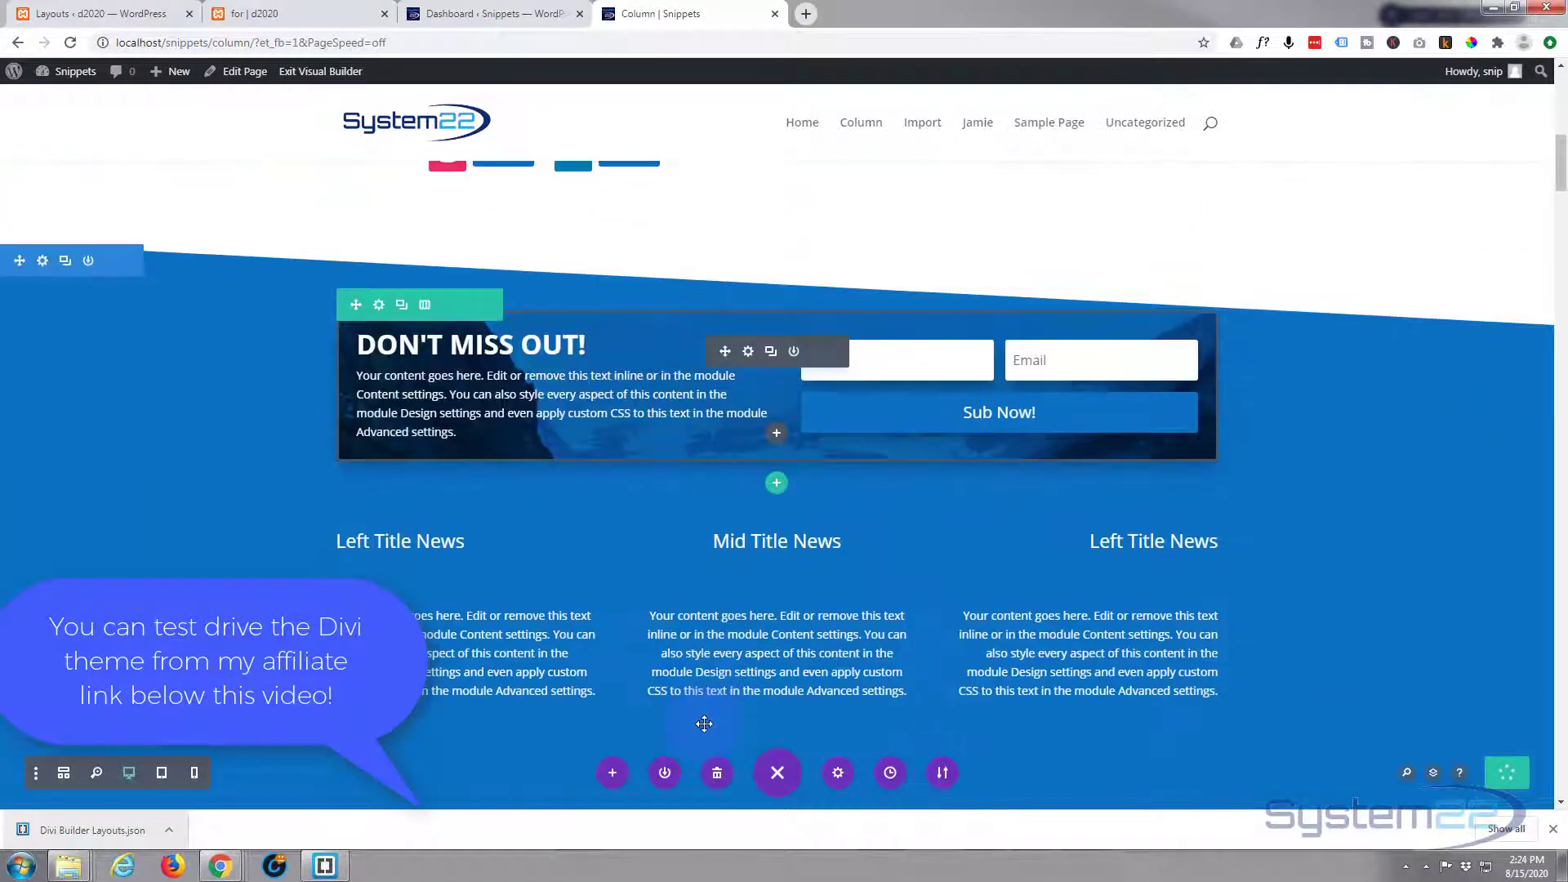
scroll(705, 724, "up", 4)
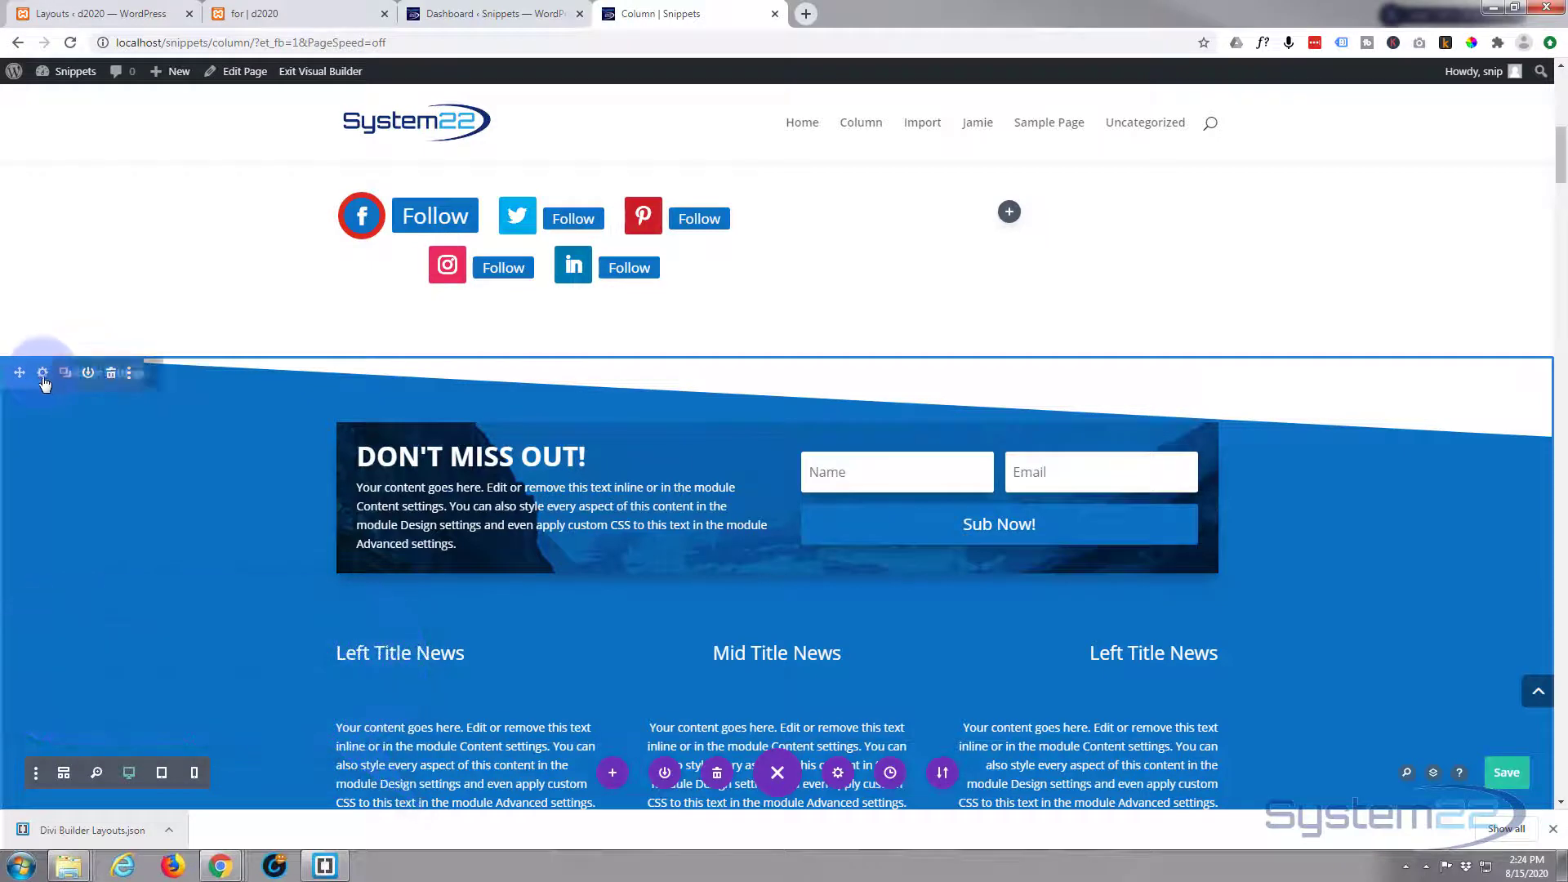
left_click(88, 374)
left_click(95, 549)
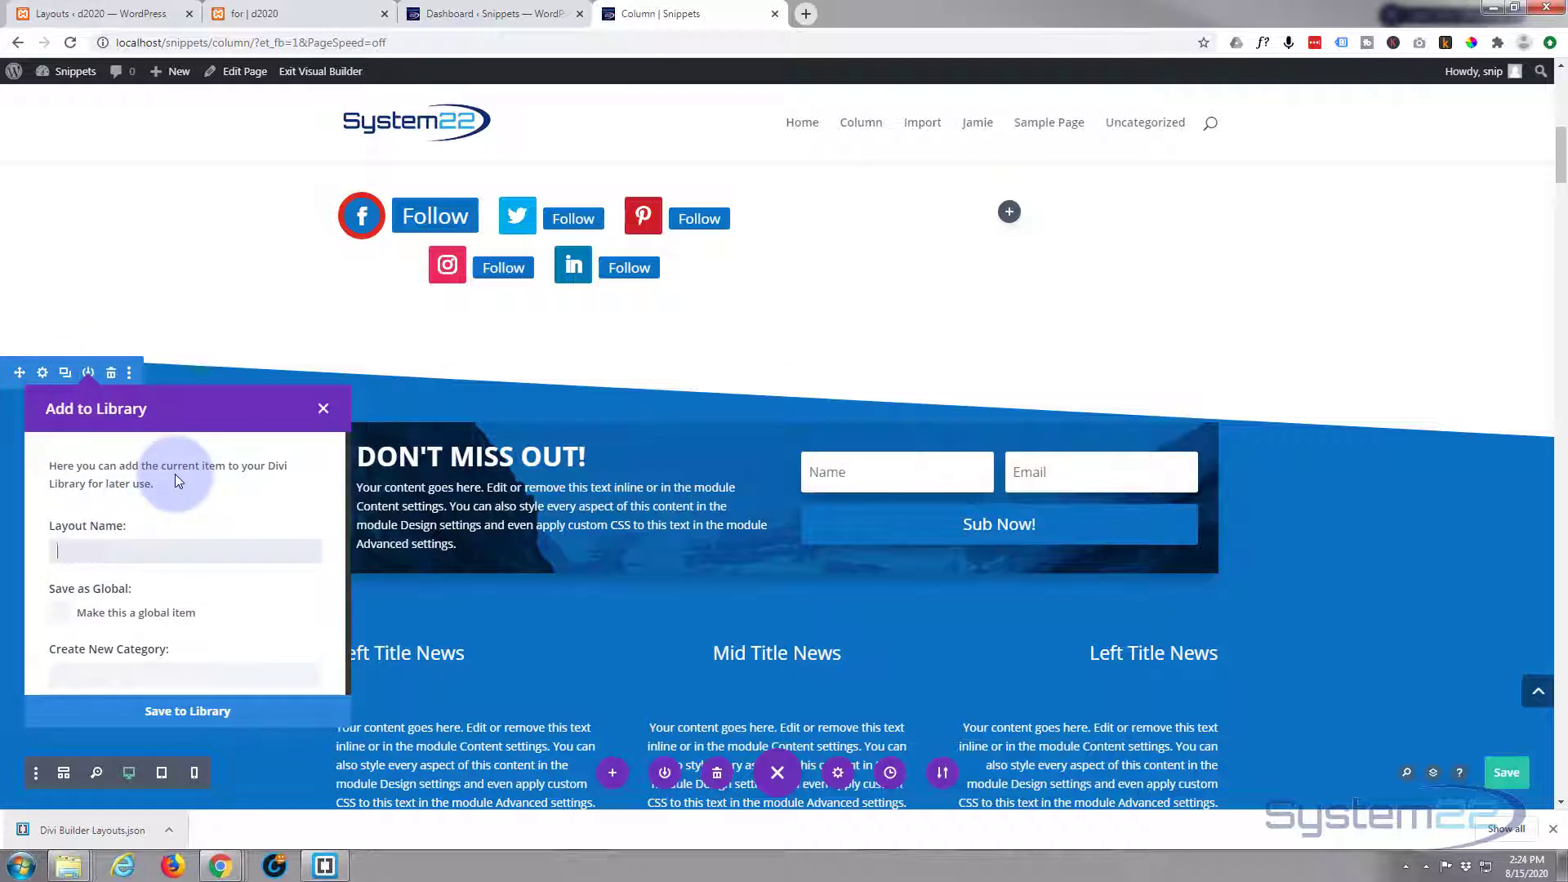
type("News section")
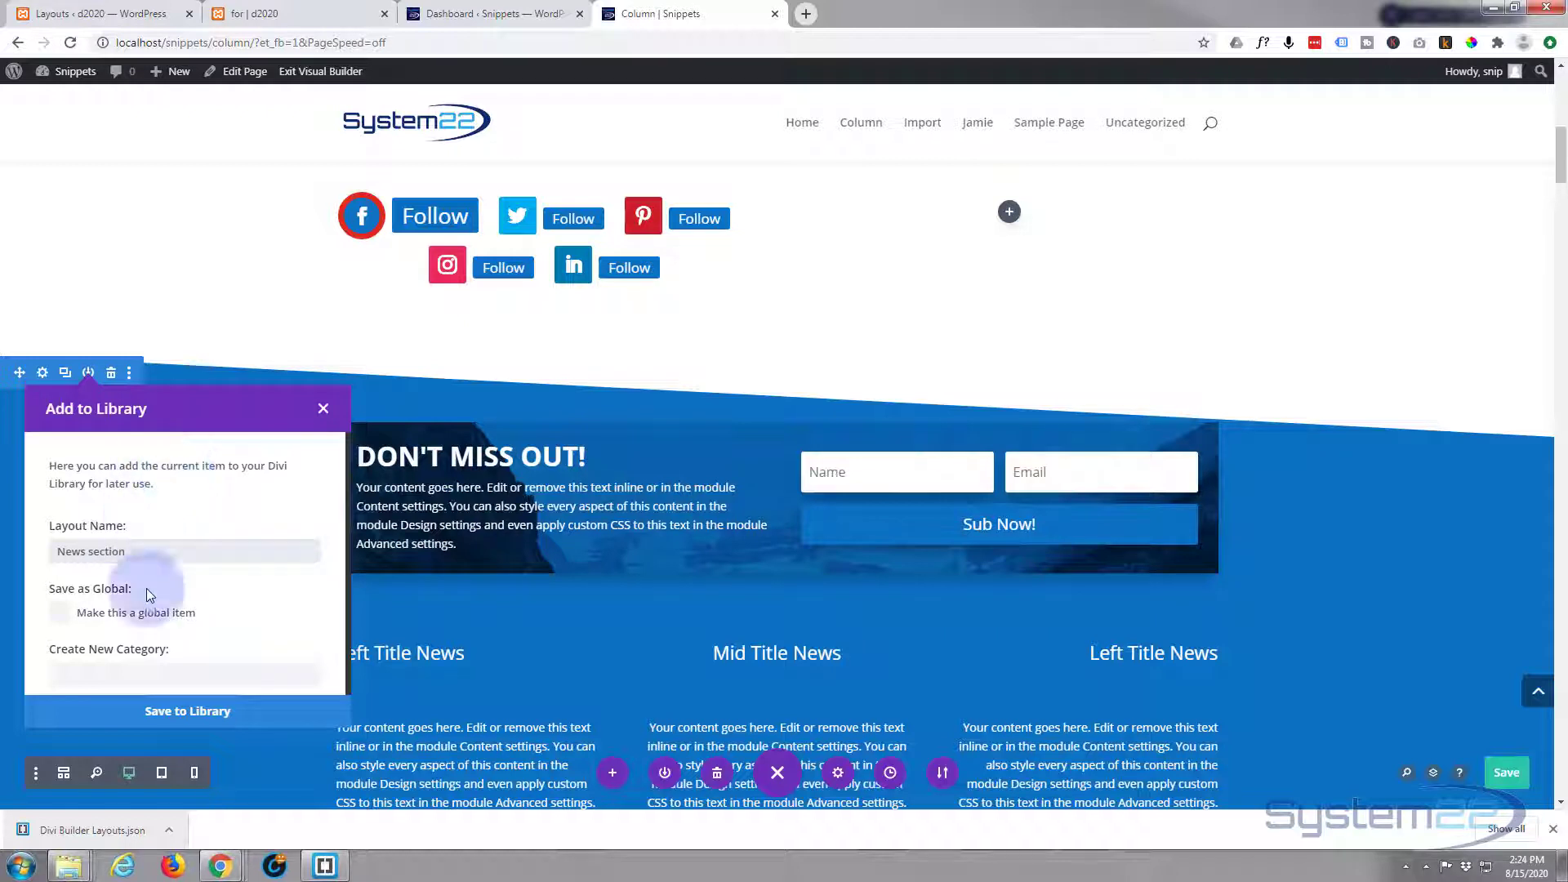
left_click(181, 712)
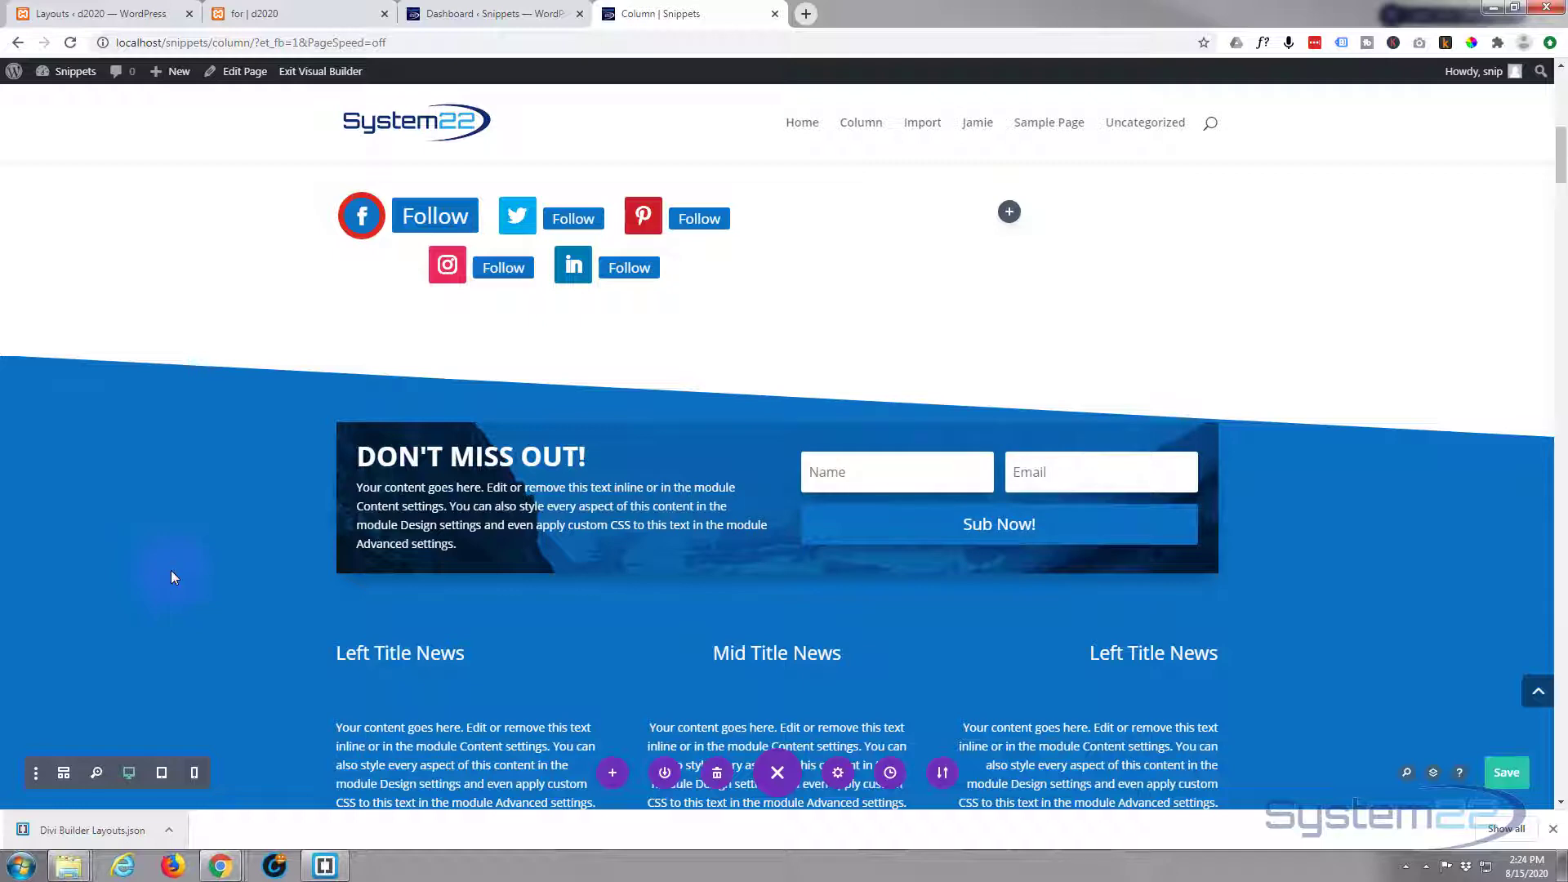
Save the row of three white-bordered text boxes to the library as "white boxes"
scroll(170, 570, "down", 5)
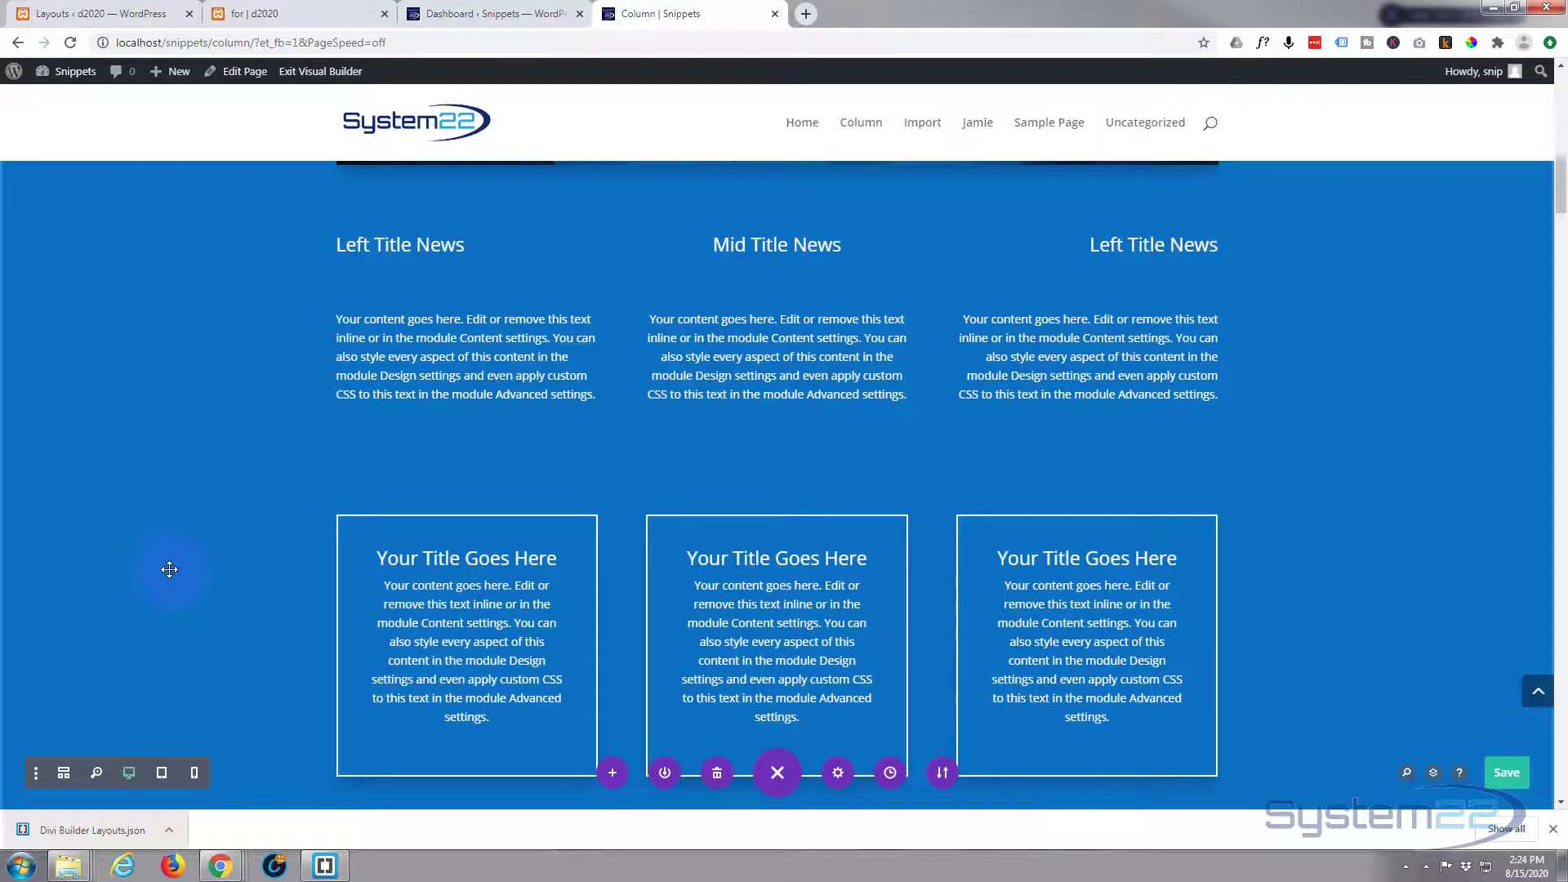
scroll(169, 569, "down", 2)
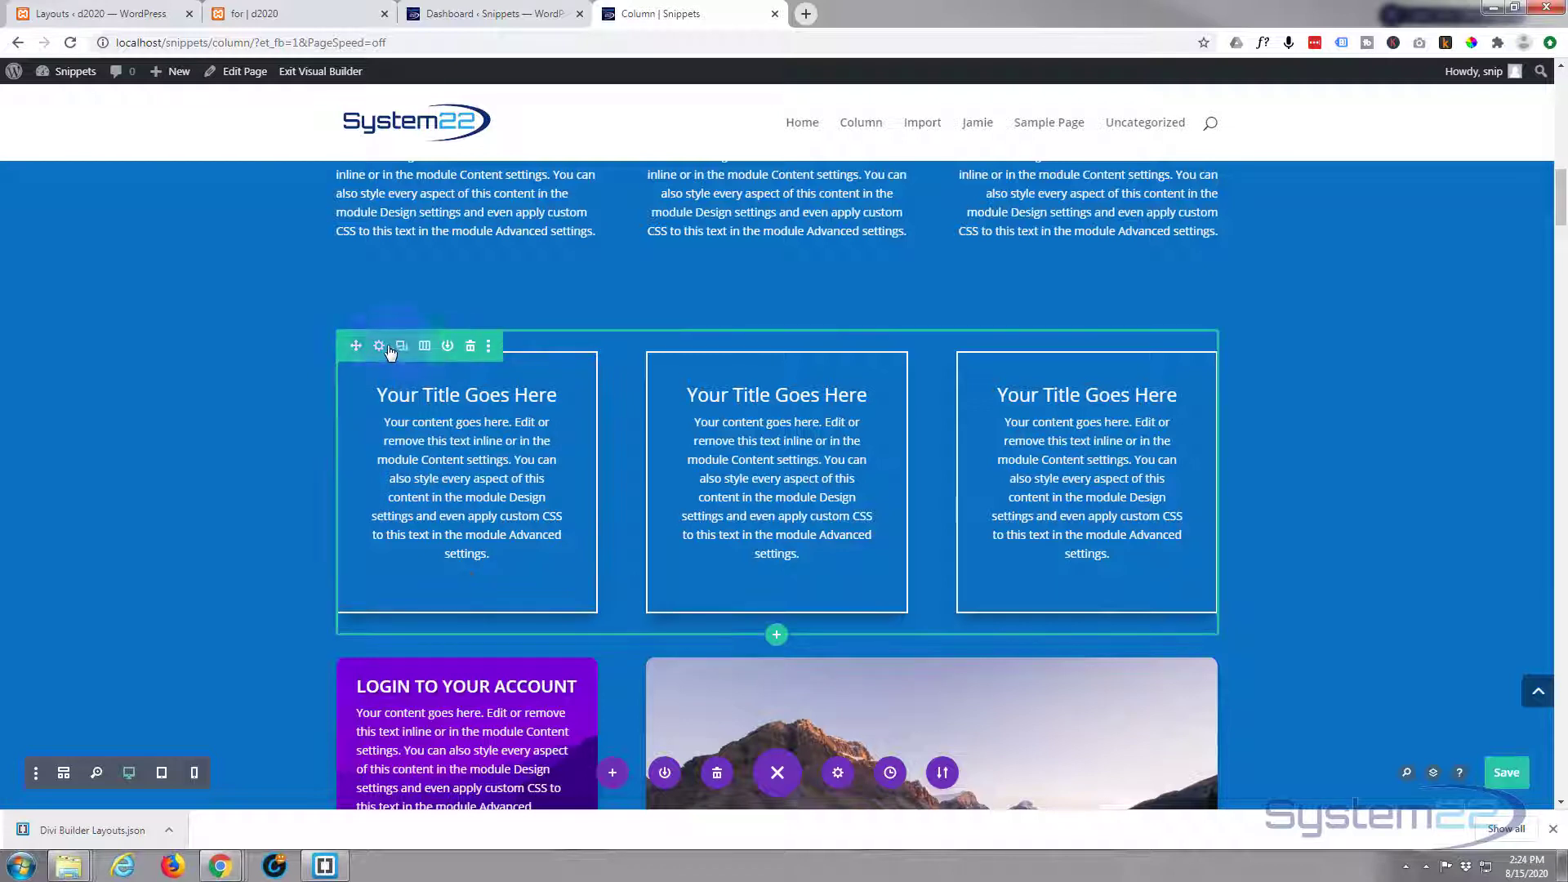
left_click(448, 346)
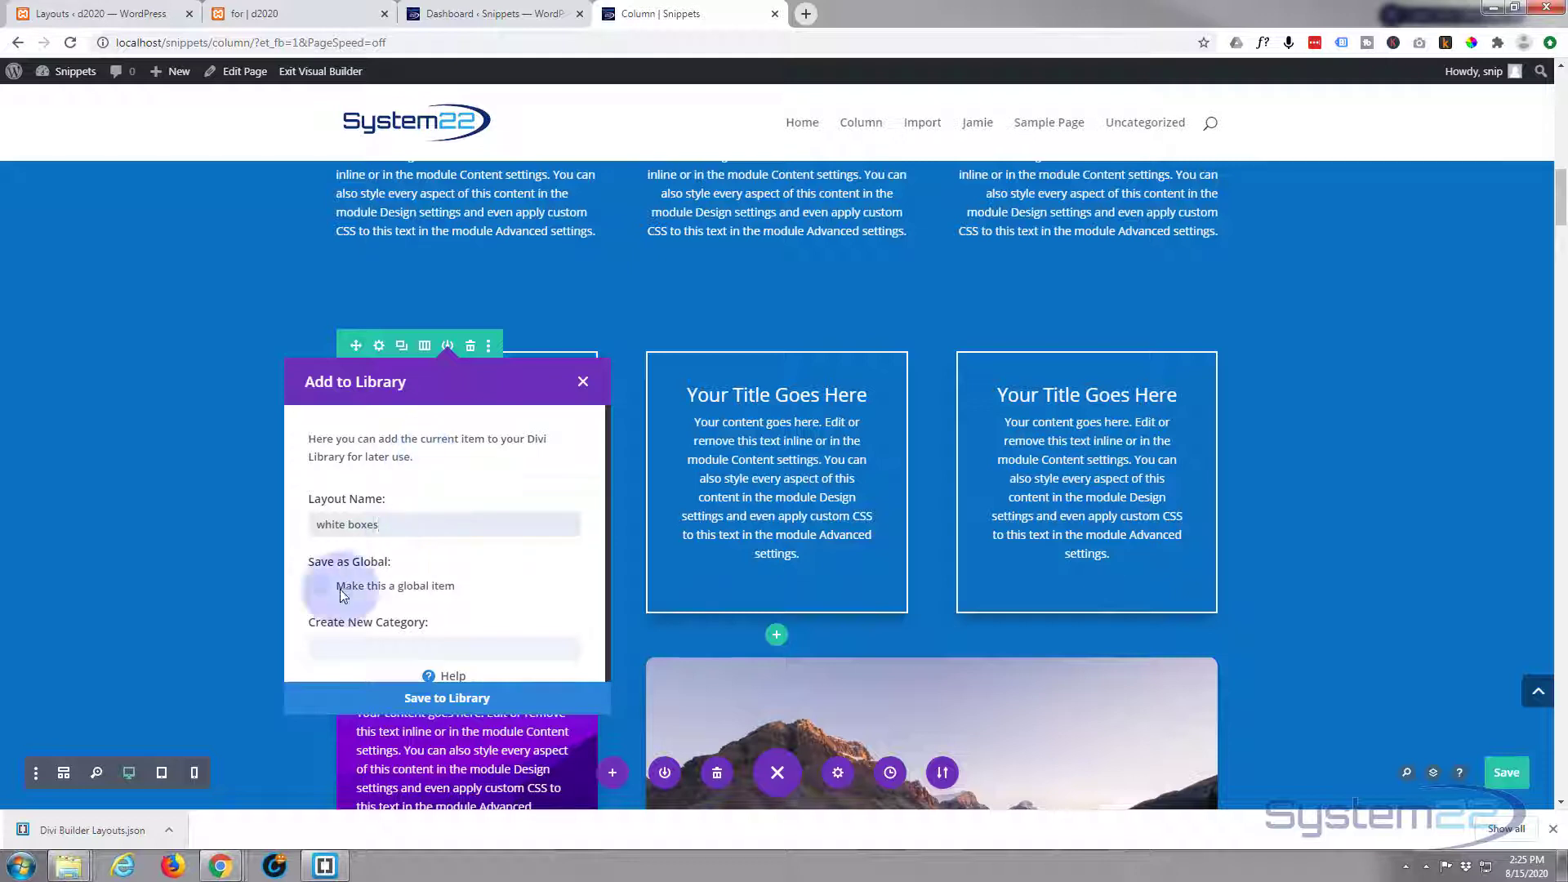
left_click(440, 701)
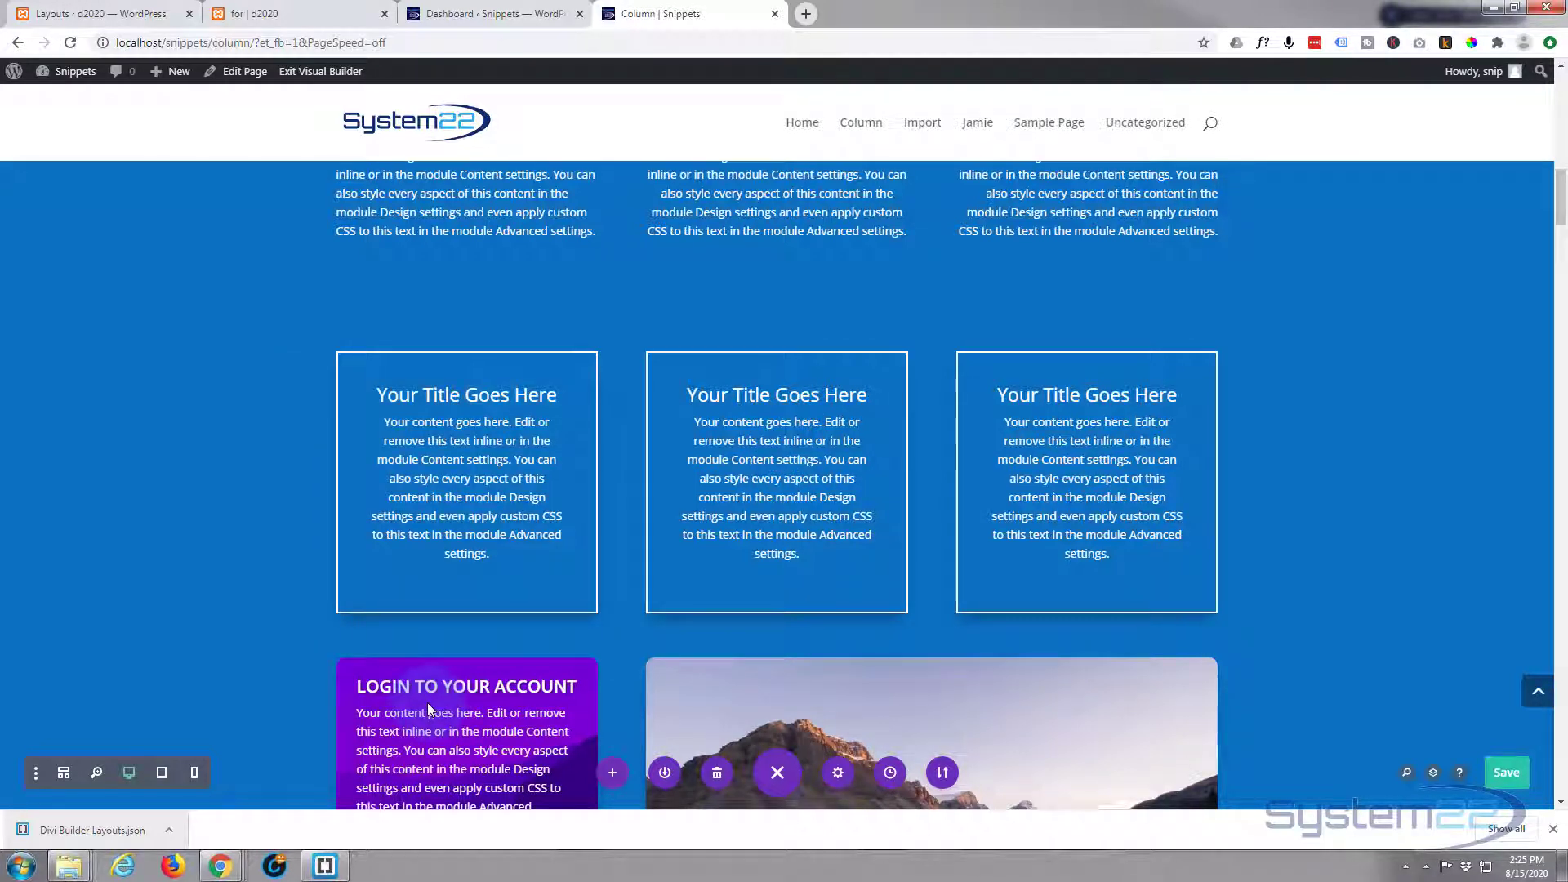
Save the purple "Login to your account" module to the library under the name "login"
scroll(213, 585, "down", 2)
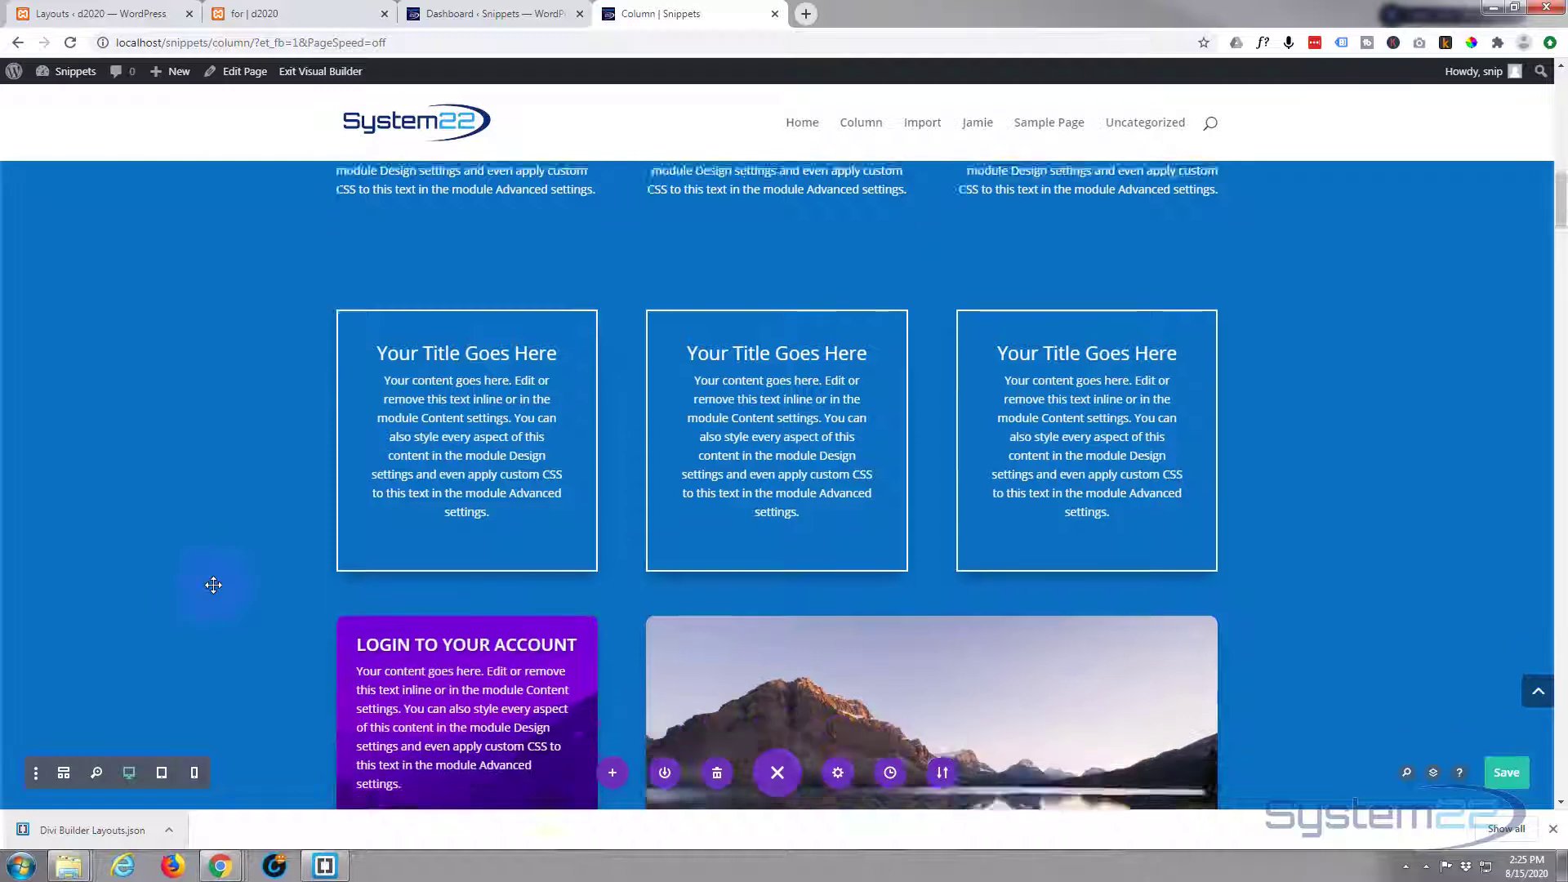
scroll(213, 585, "down", 3)
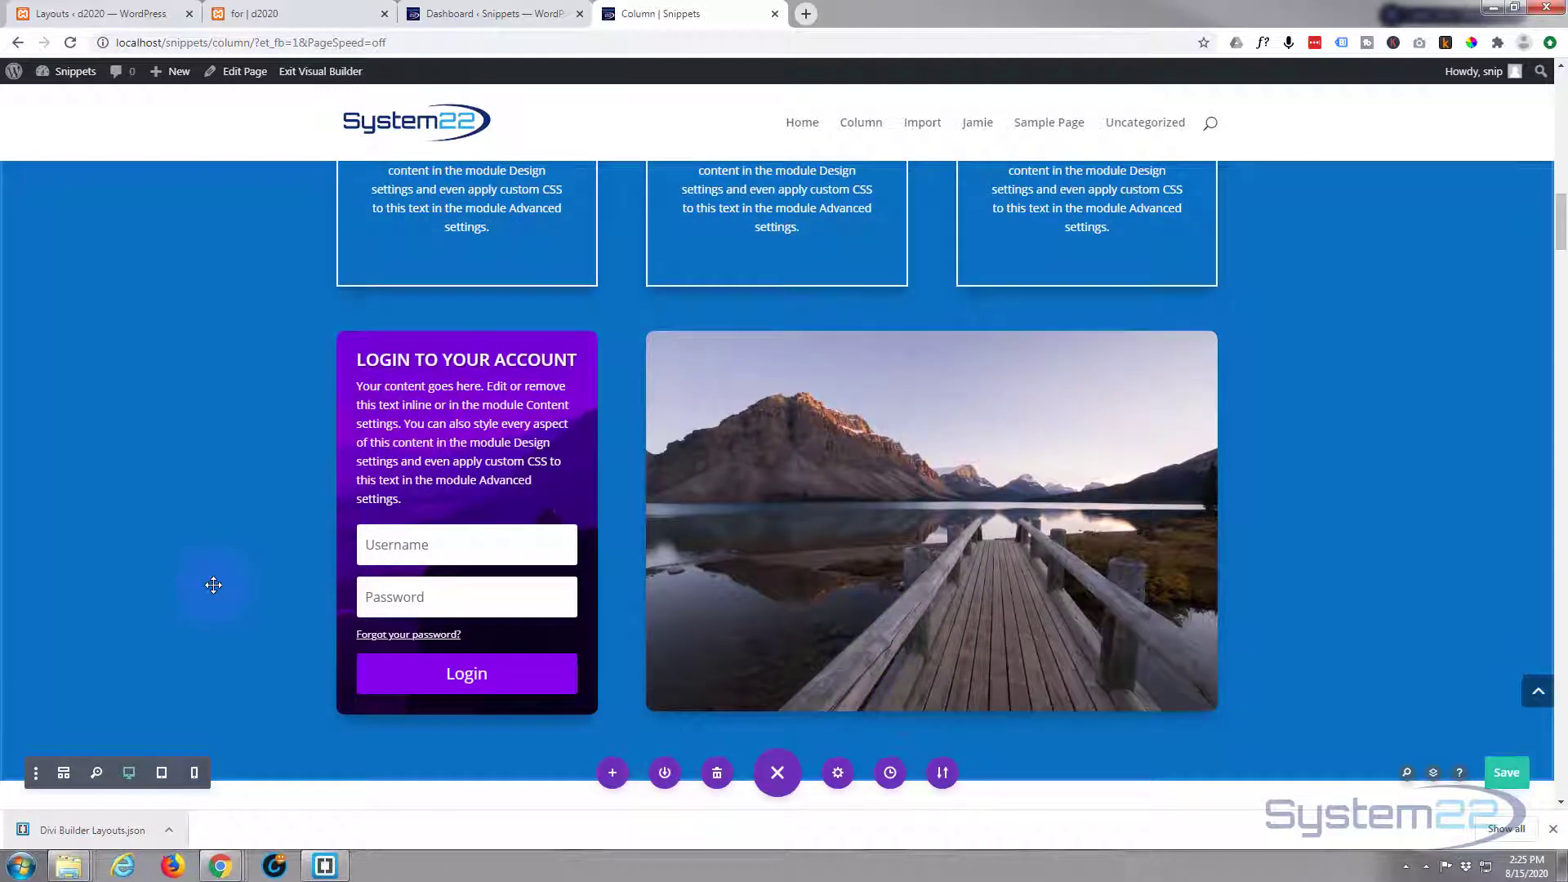
mouse_move(482, 424)
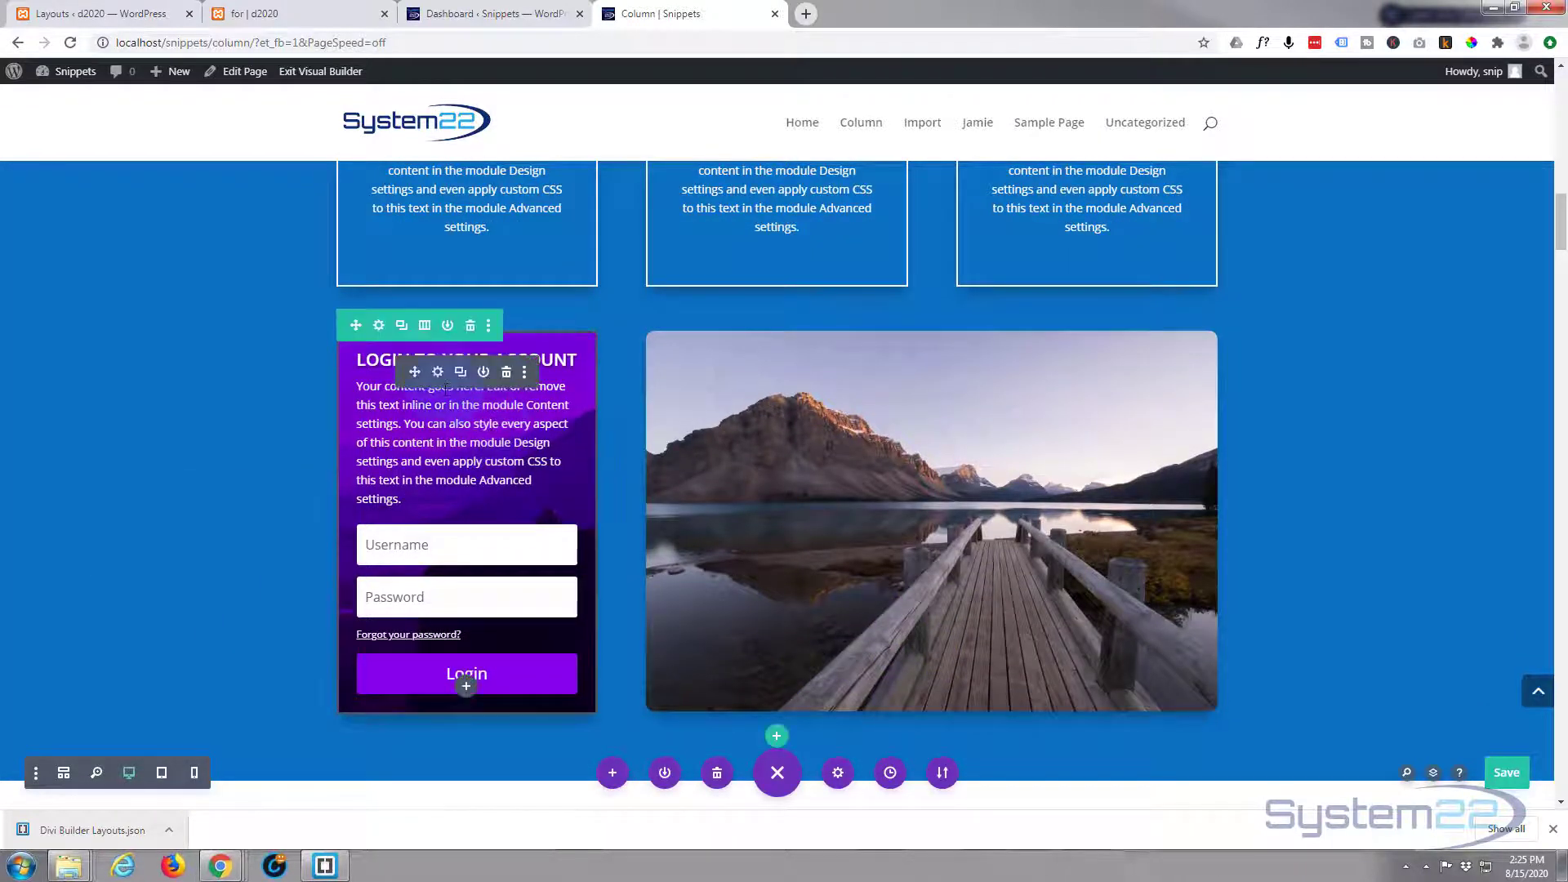
left_click(487, 379)
left_click(433, 521)
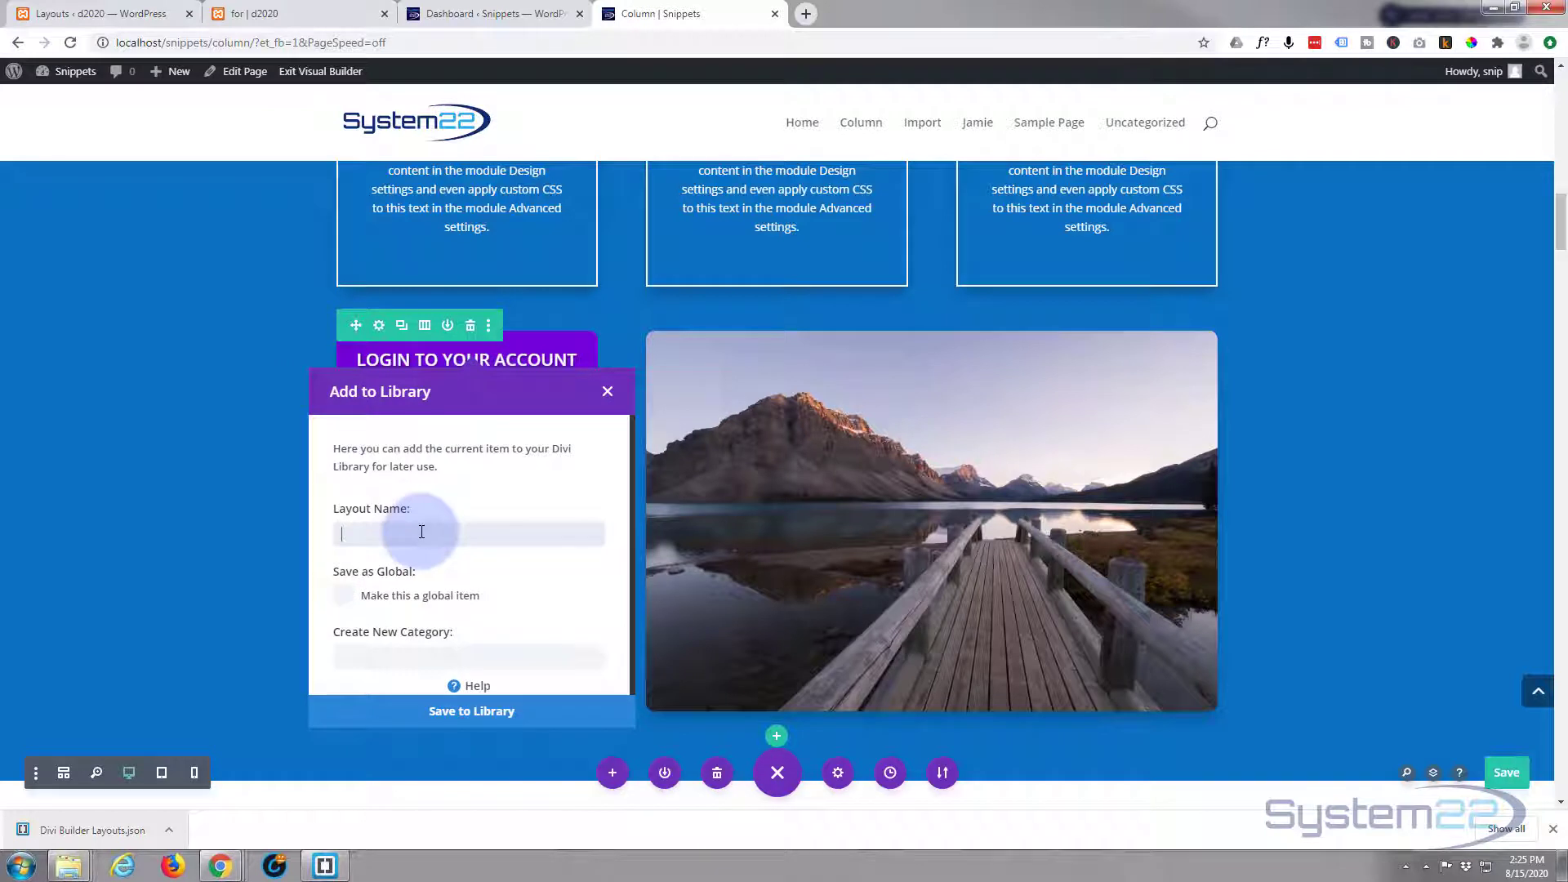
type("log")
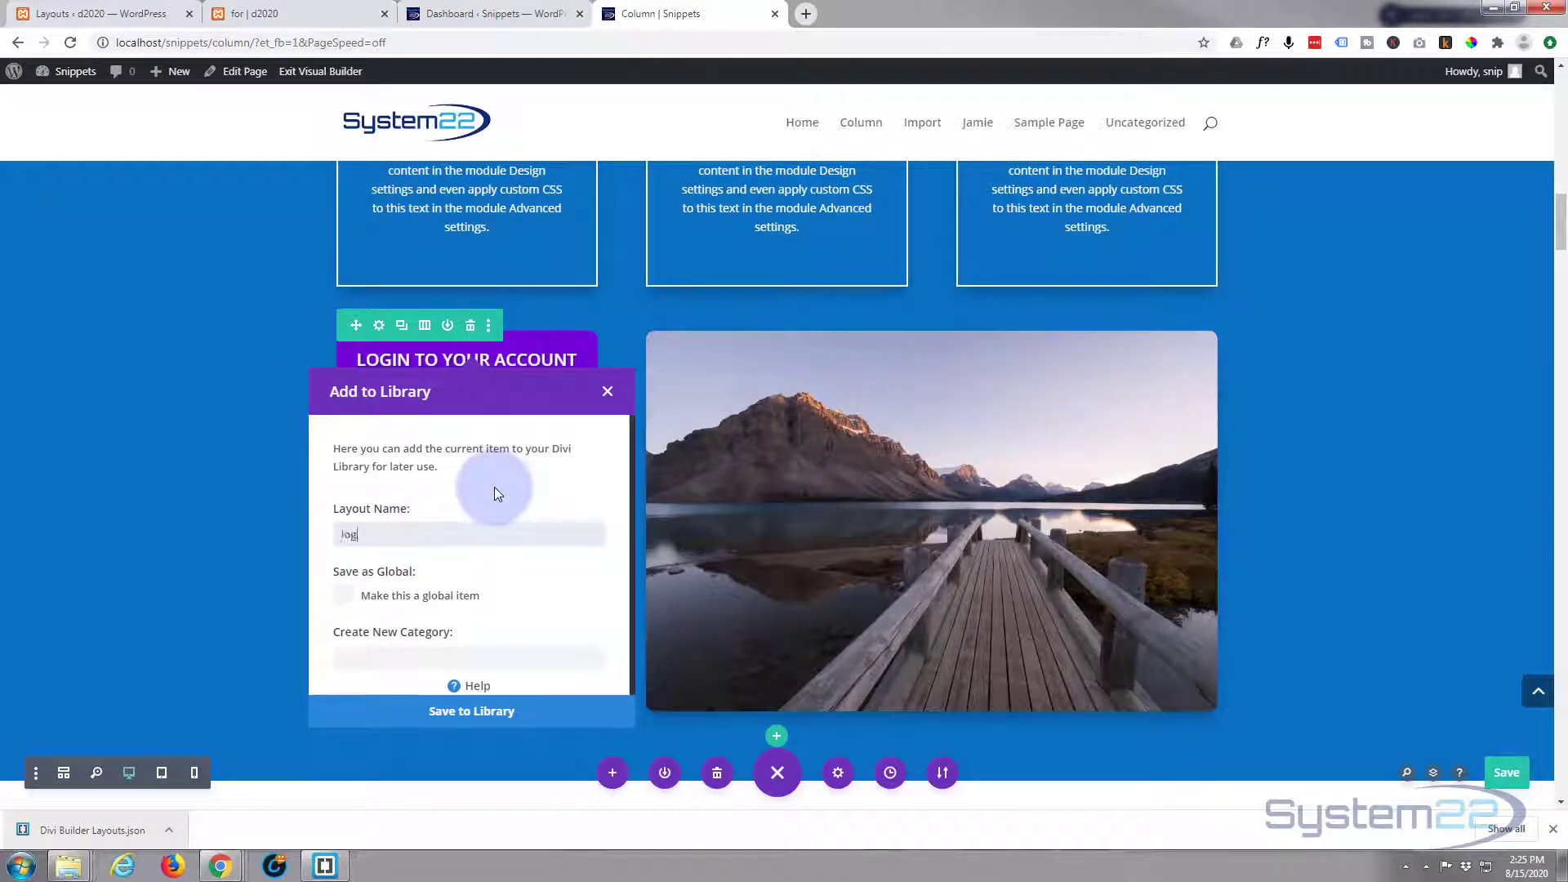
type("in")
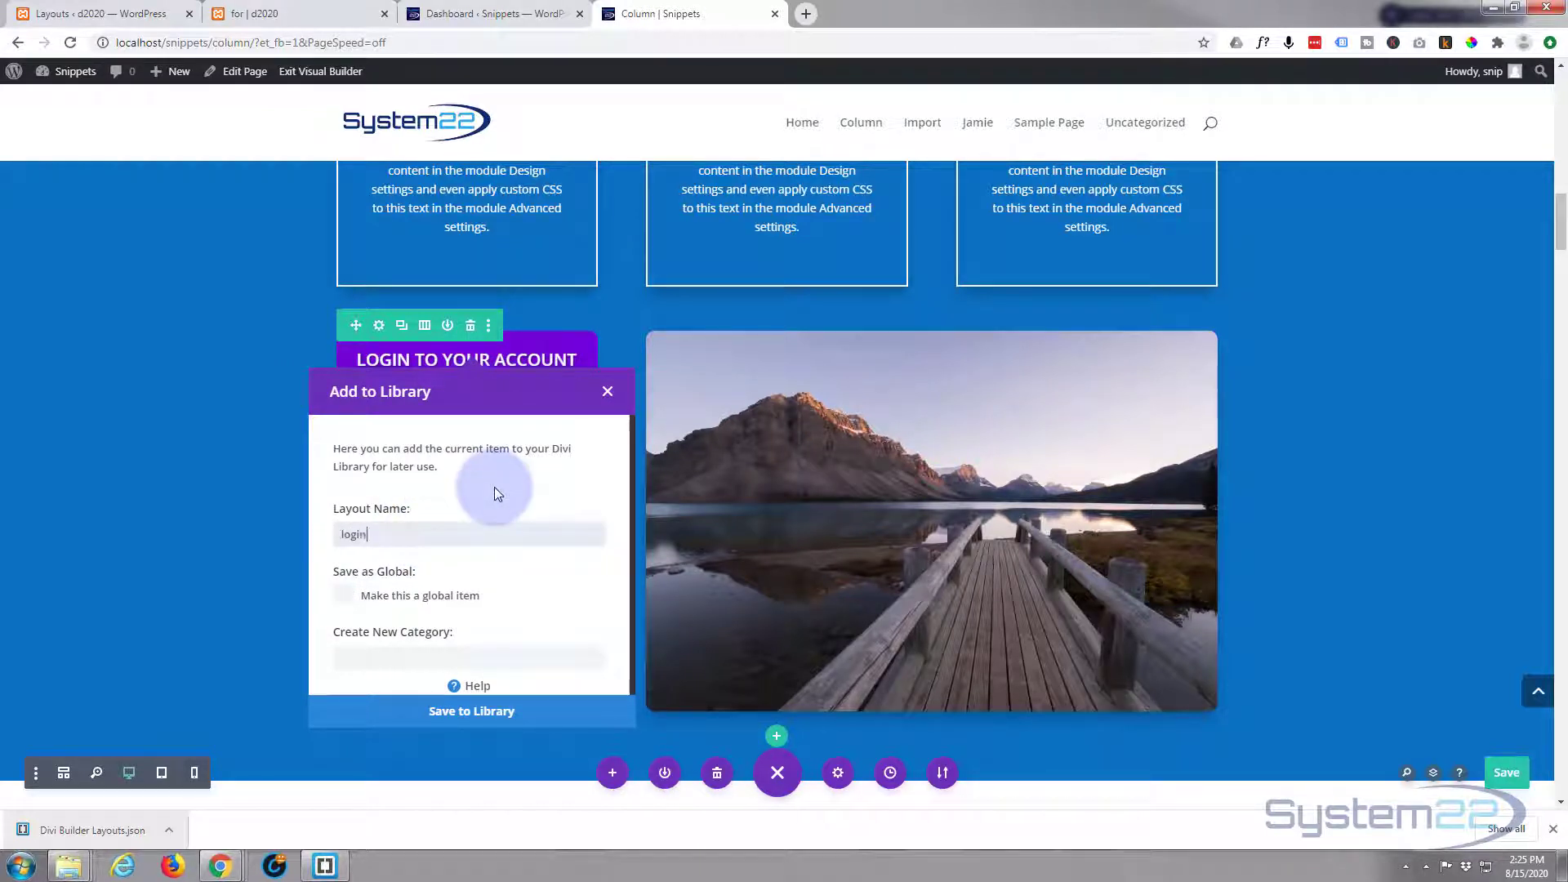
left_click(487, 719)
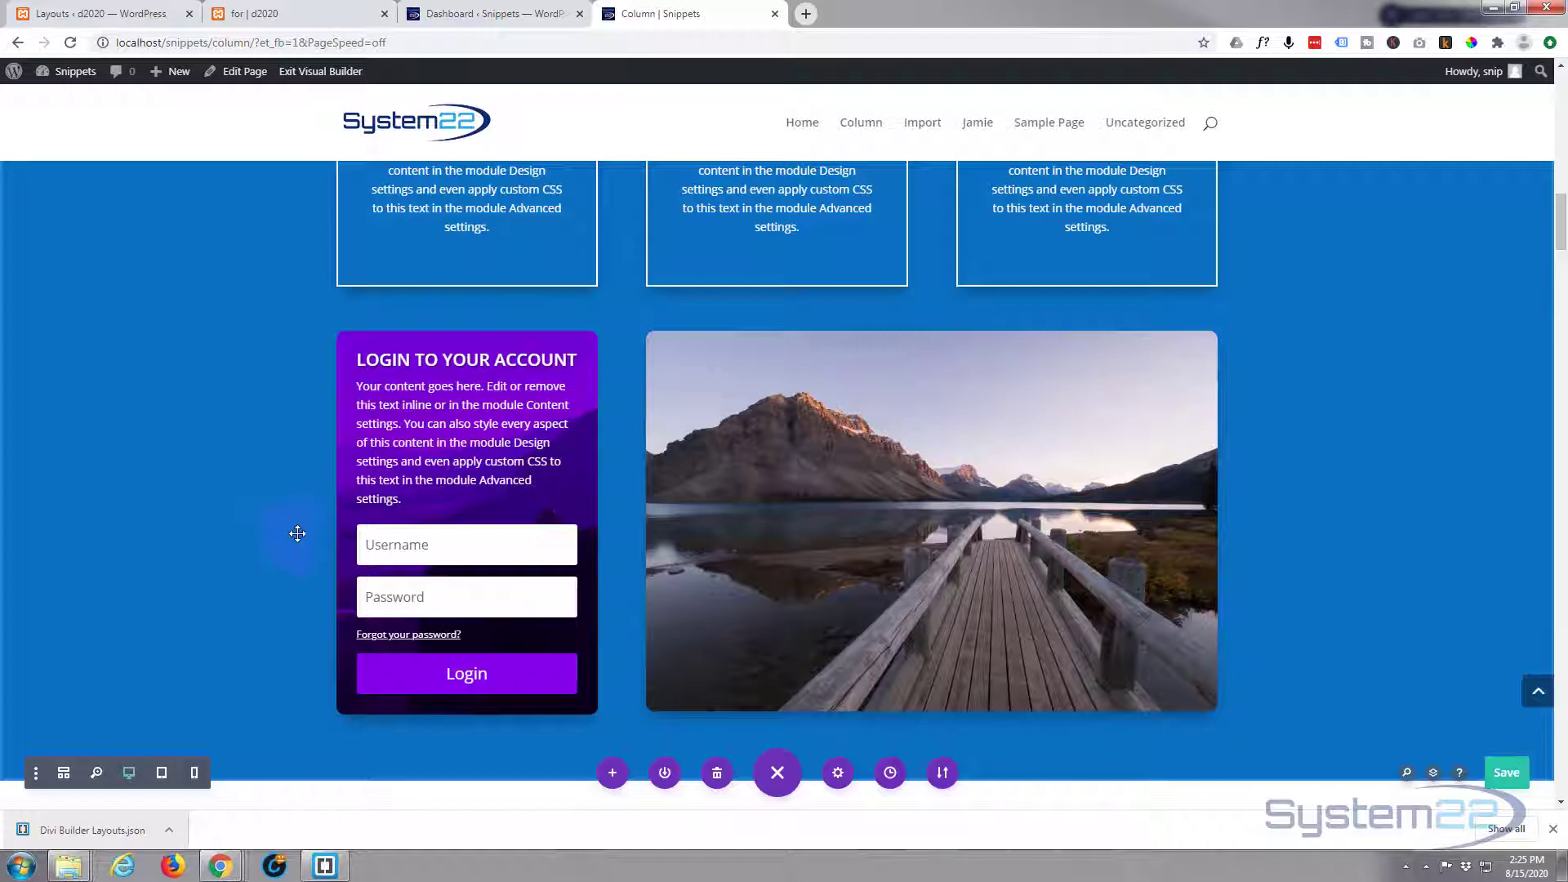
Open the Divi Library from the site's WordPress dashboard to review the saved layouts
left_click(492, 12)
left_click(57, 103)
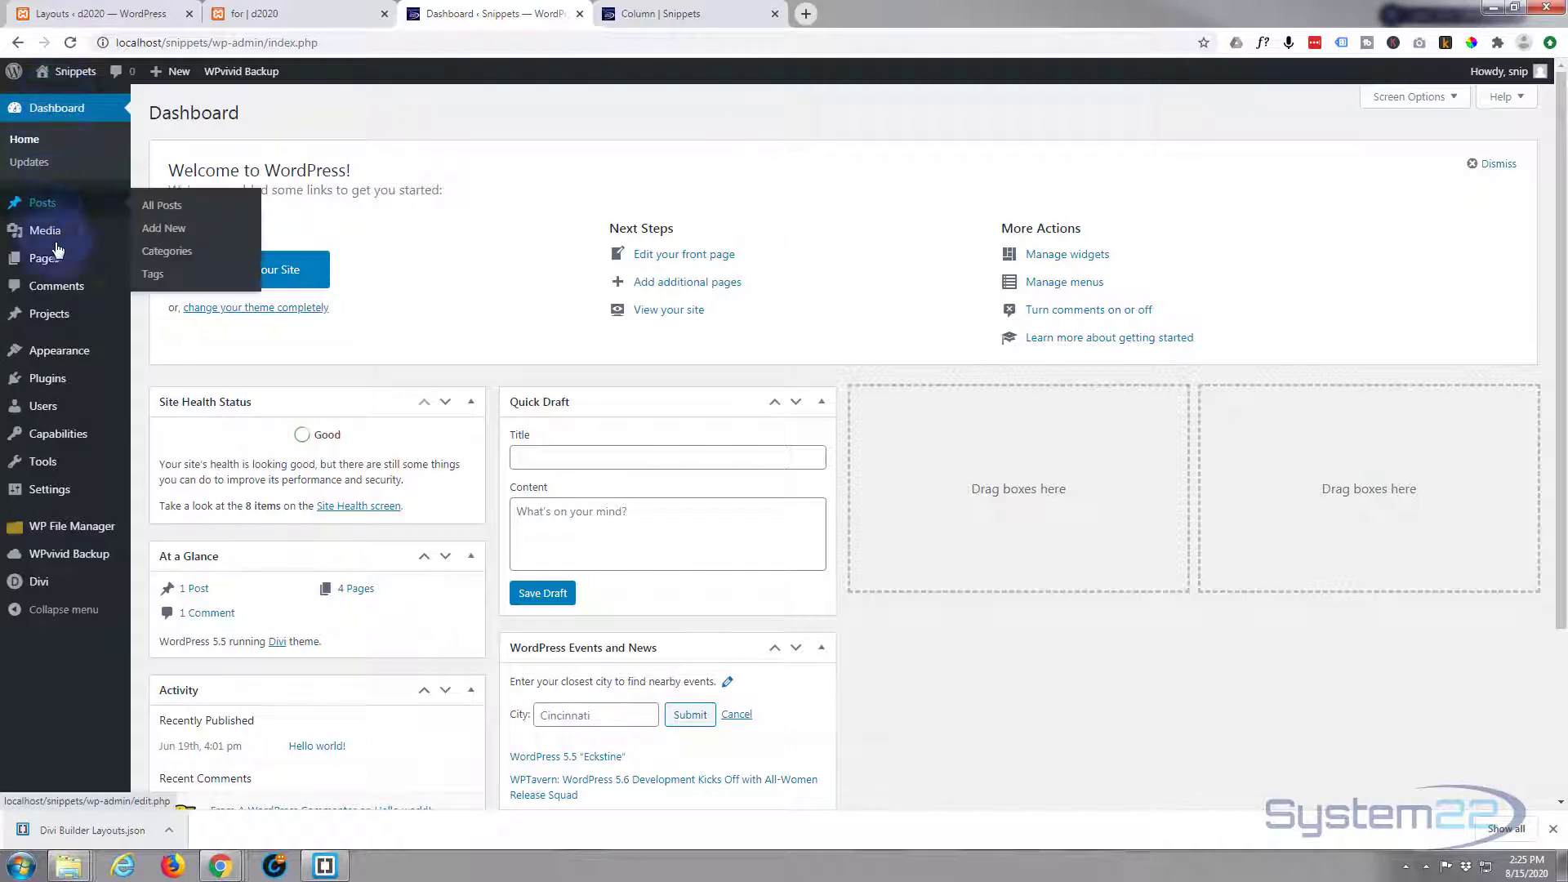
mouse_move(36, 585)
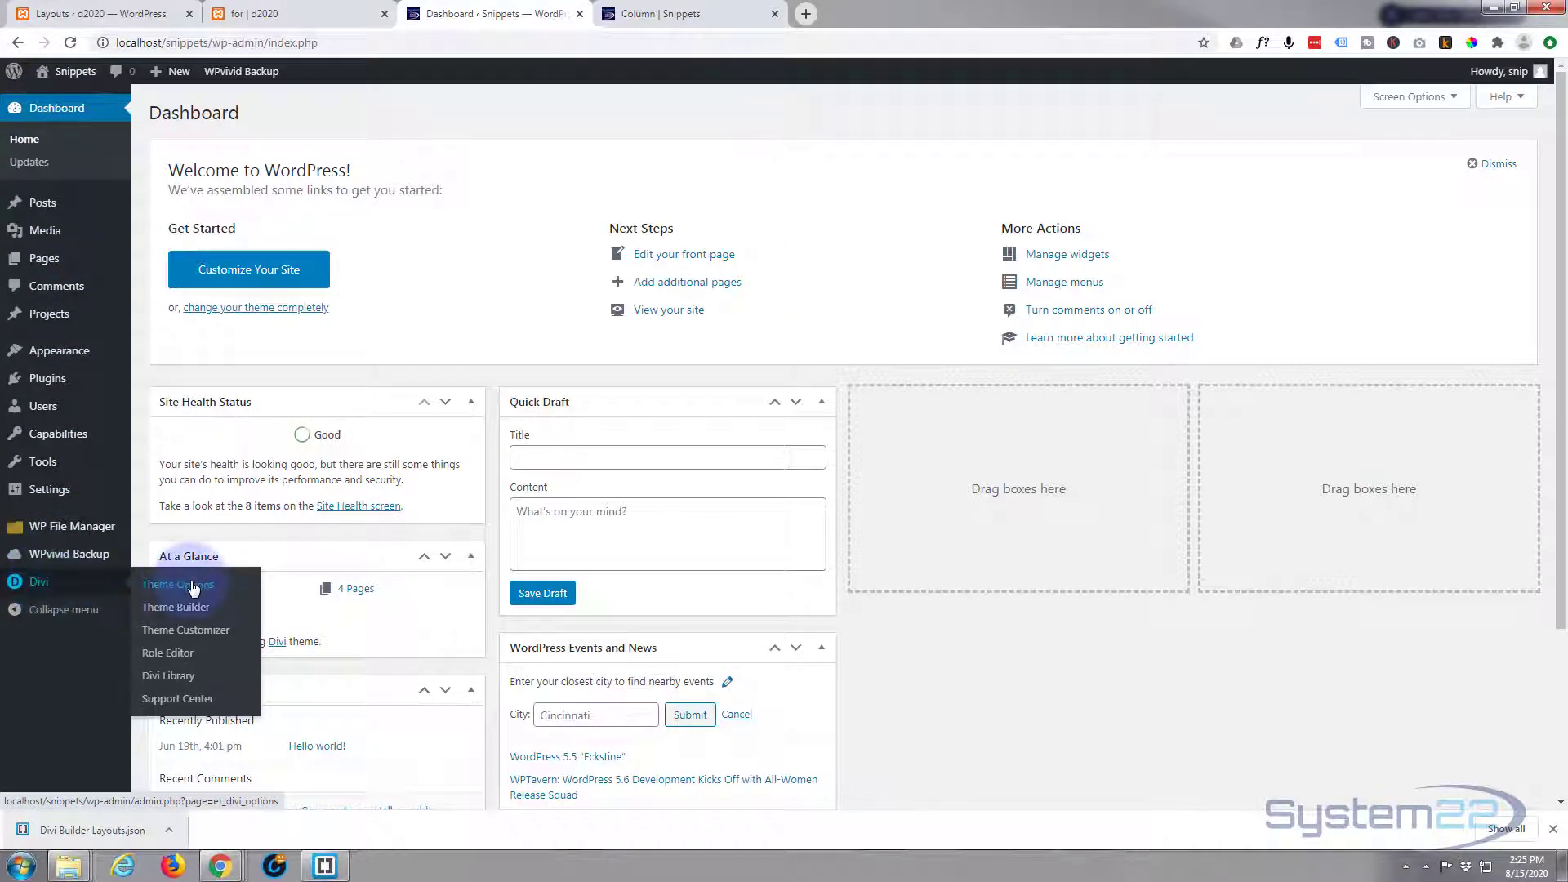
left_click(170, 682)
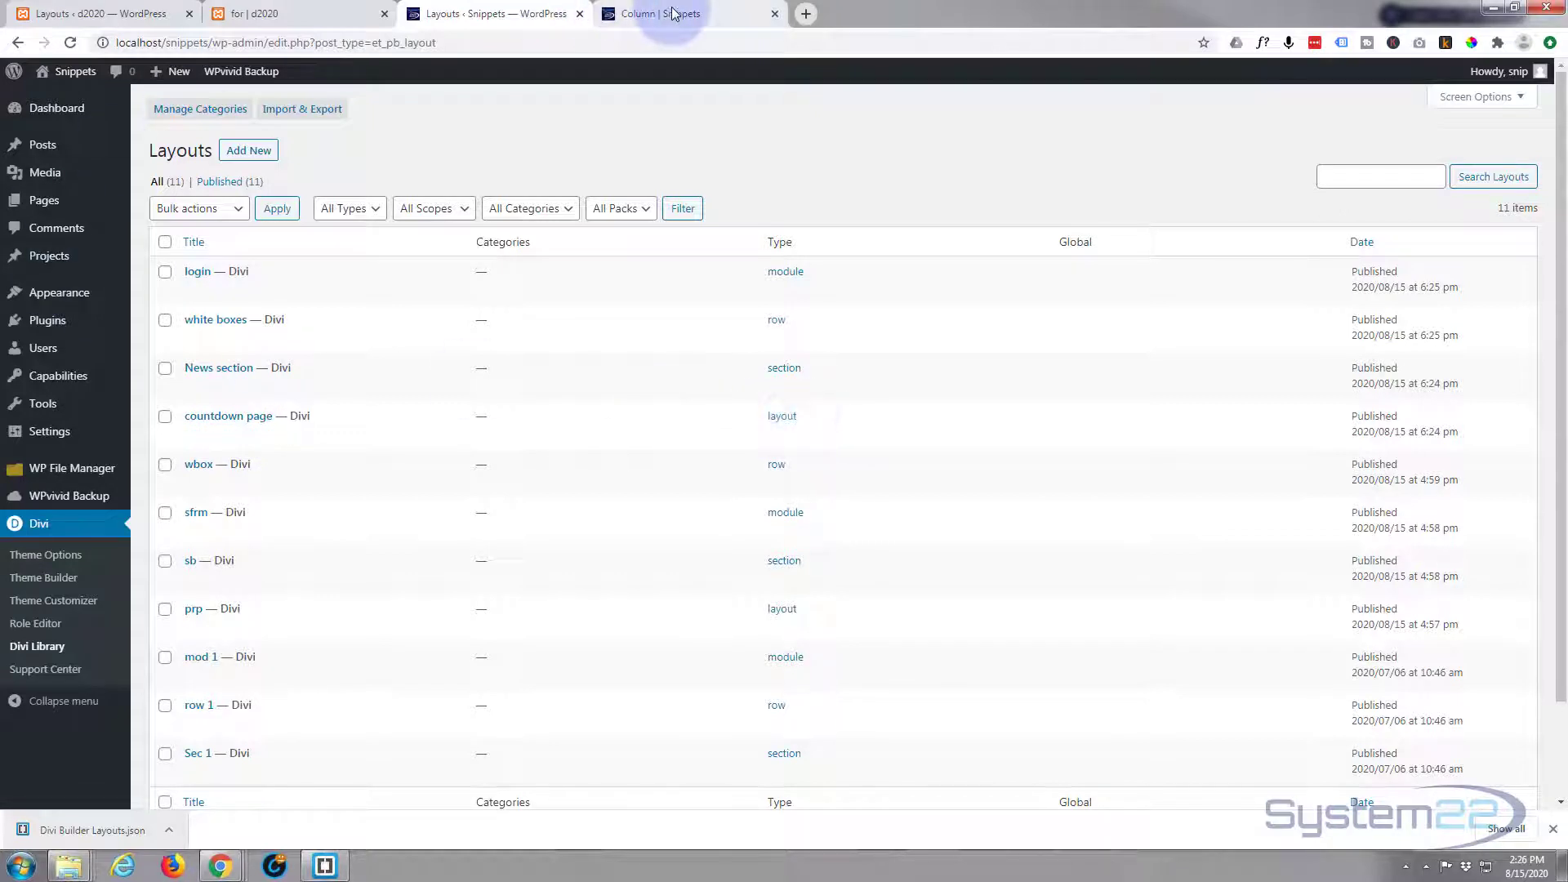
Create a new page titled "new json" with the Divi Builder and start building it from scratch
mouse_move(159, 78)
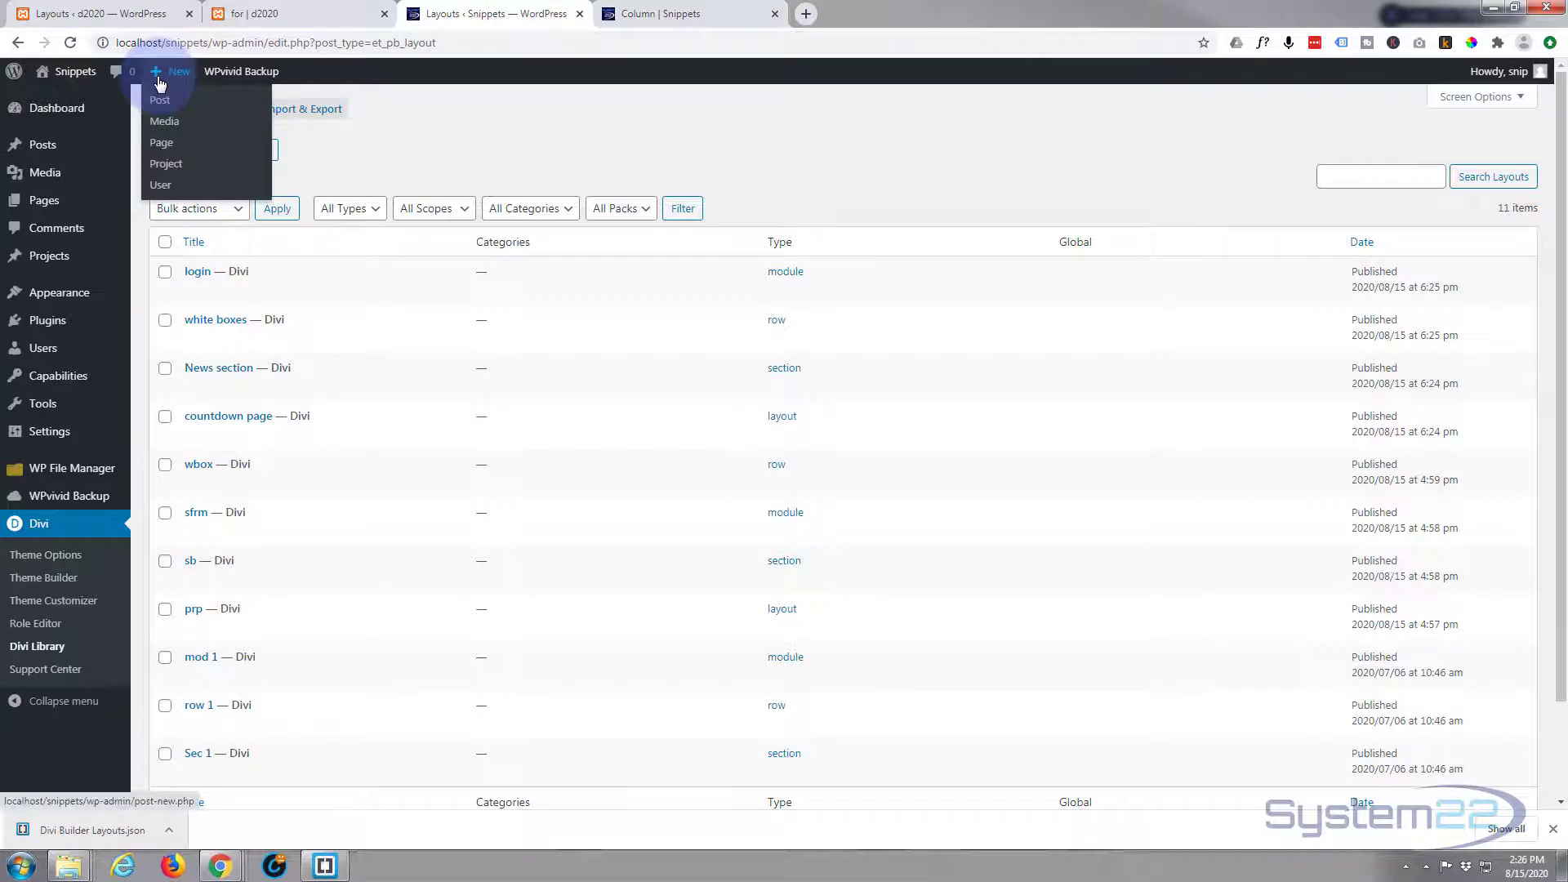
left_click(163, 145)
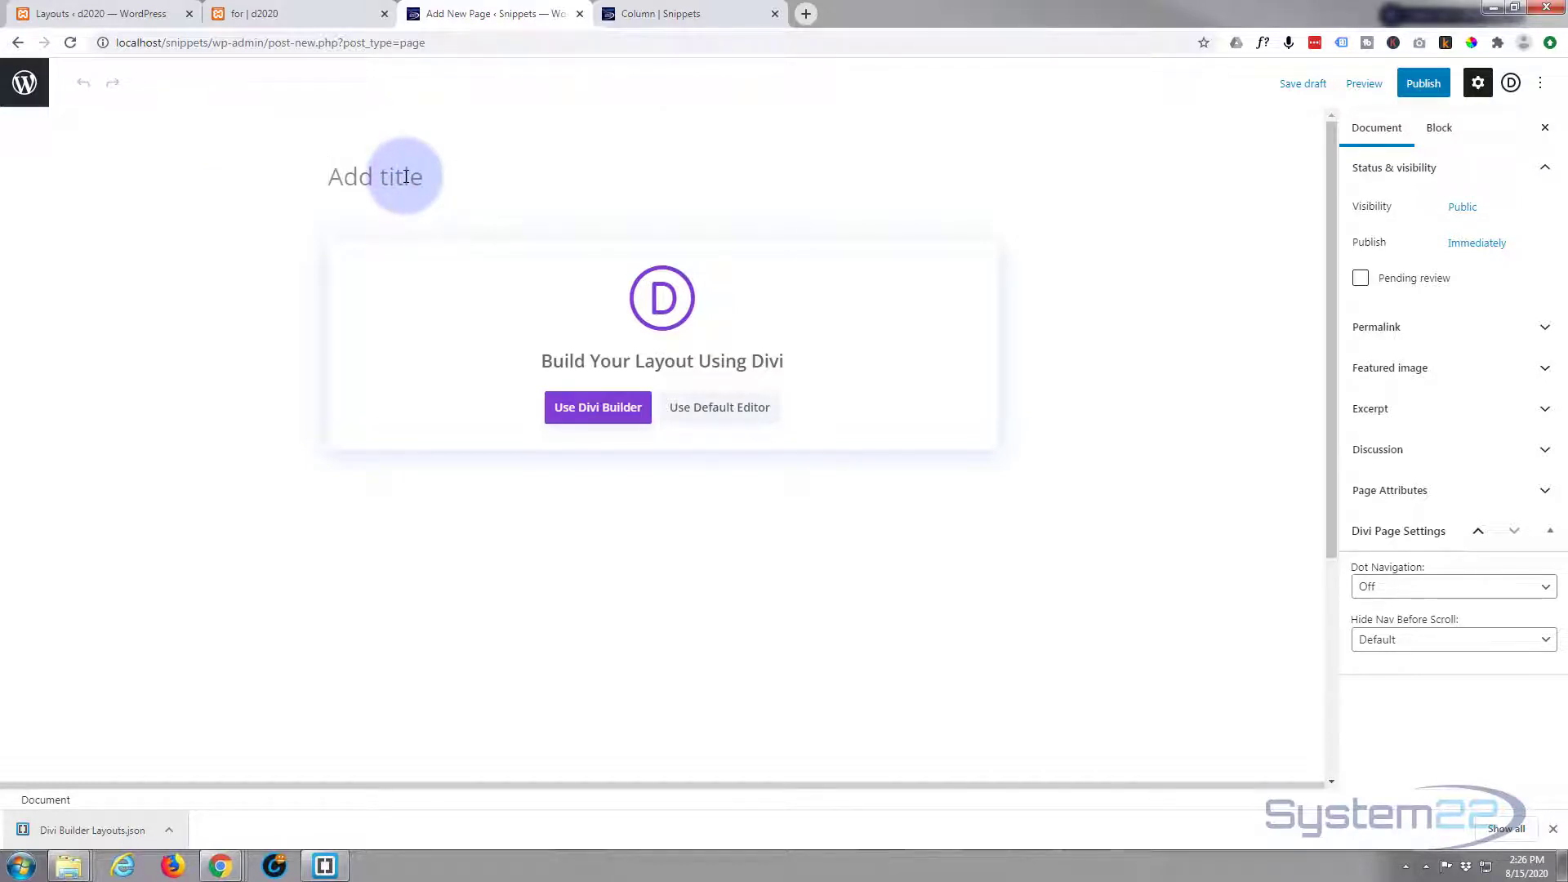
type("new json")
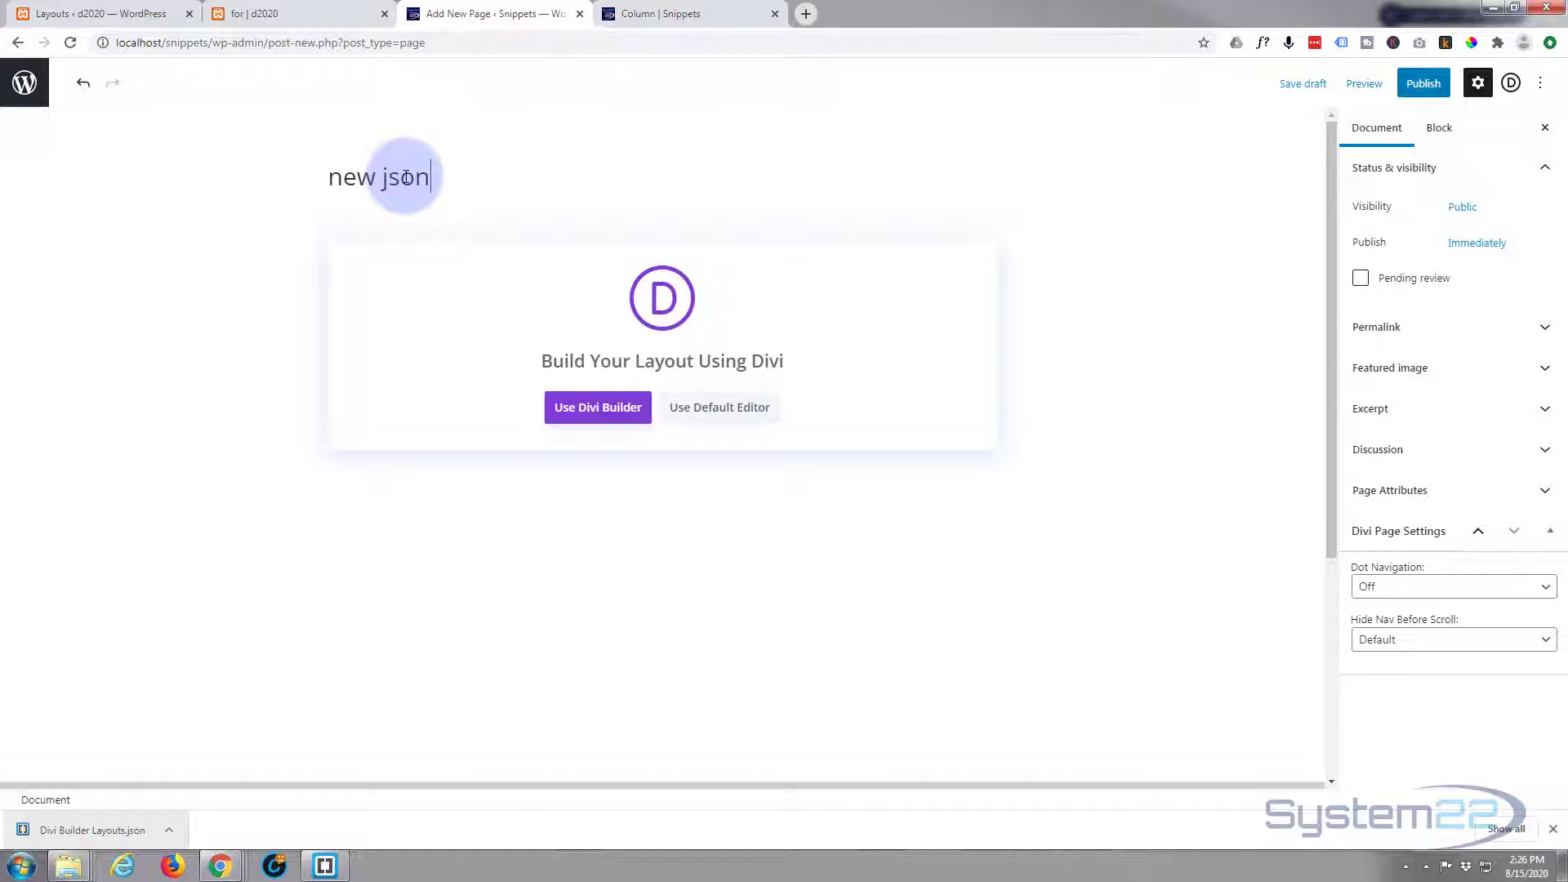
left_click(602, 410)
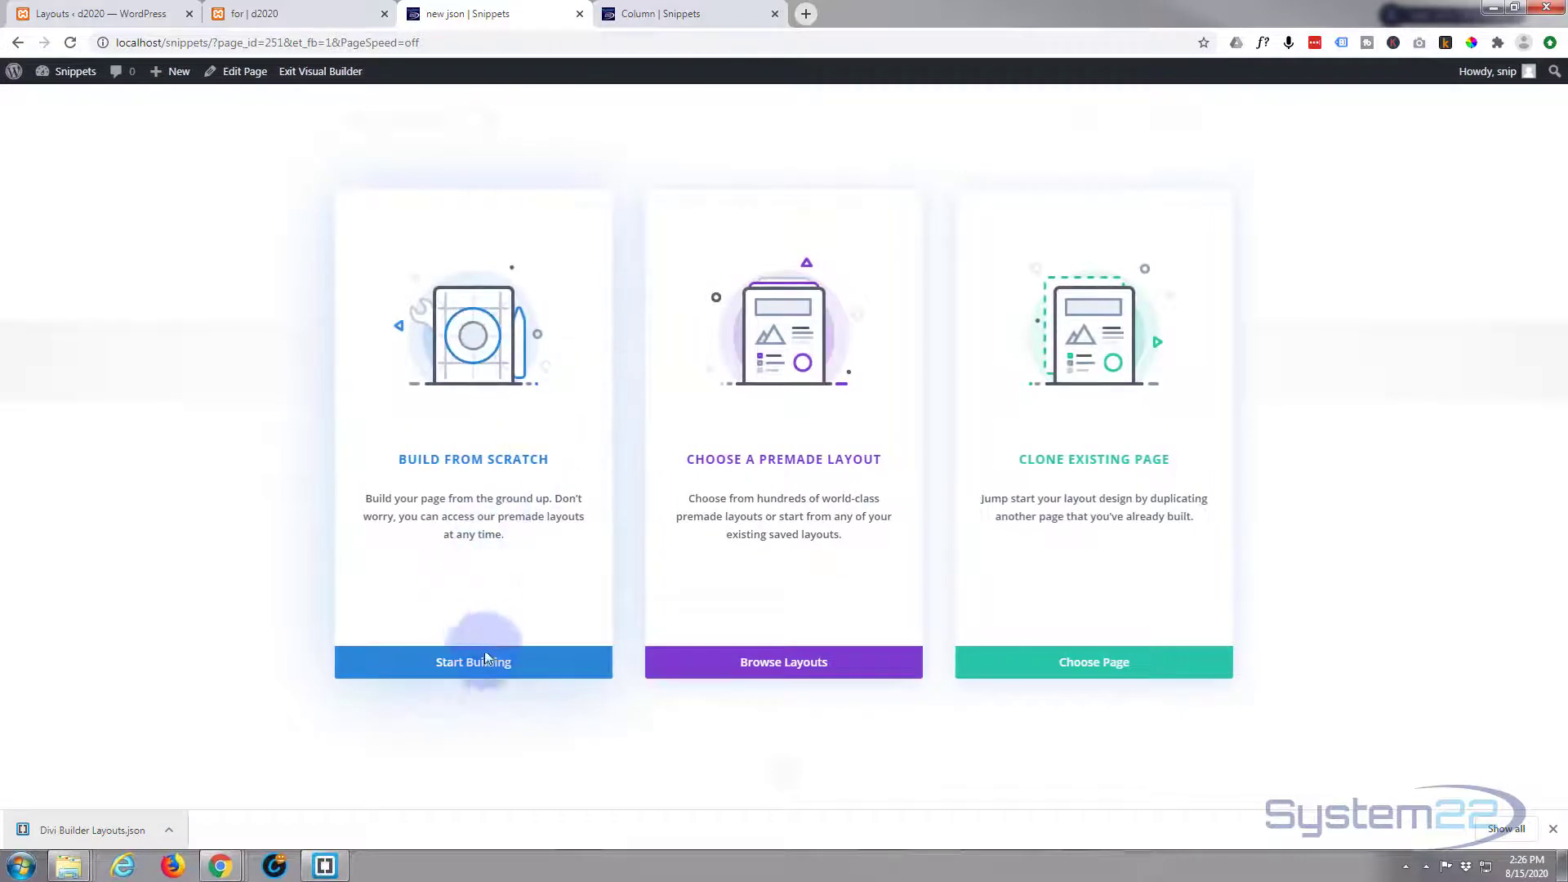
left_click(494, 669)
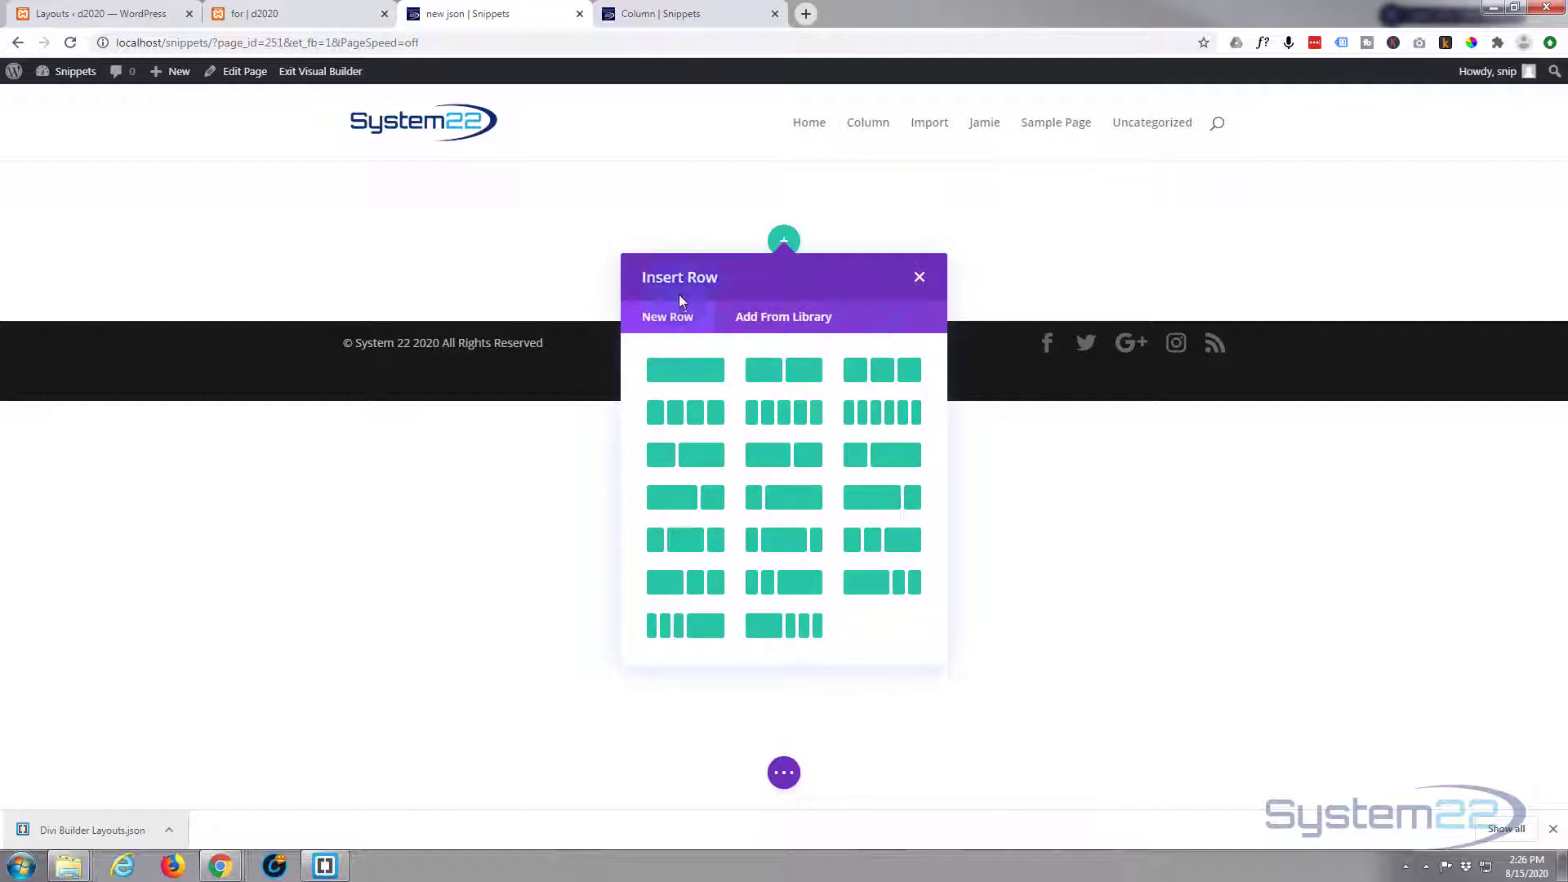
Dismiss the row chooser and load the saved full-page layout from the library onto the new page
left_click(920, 280)
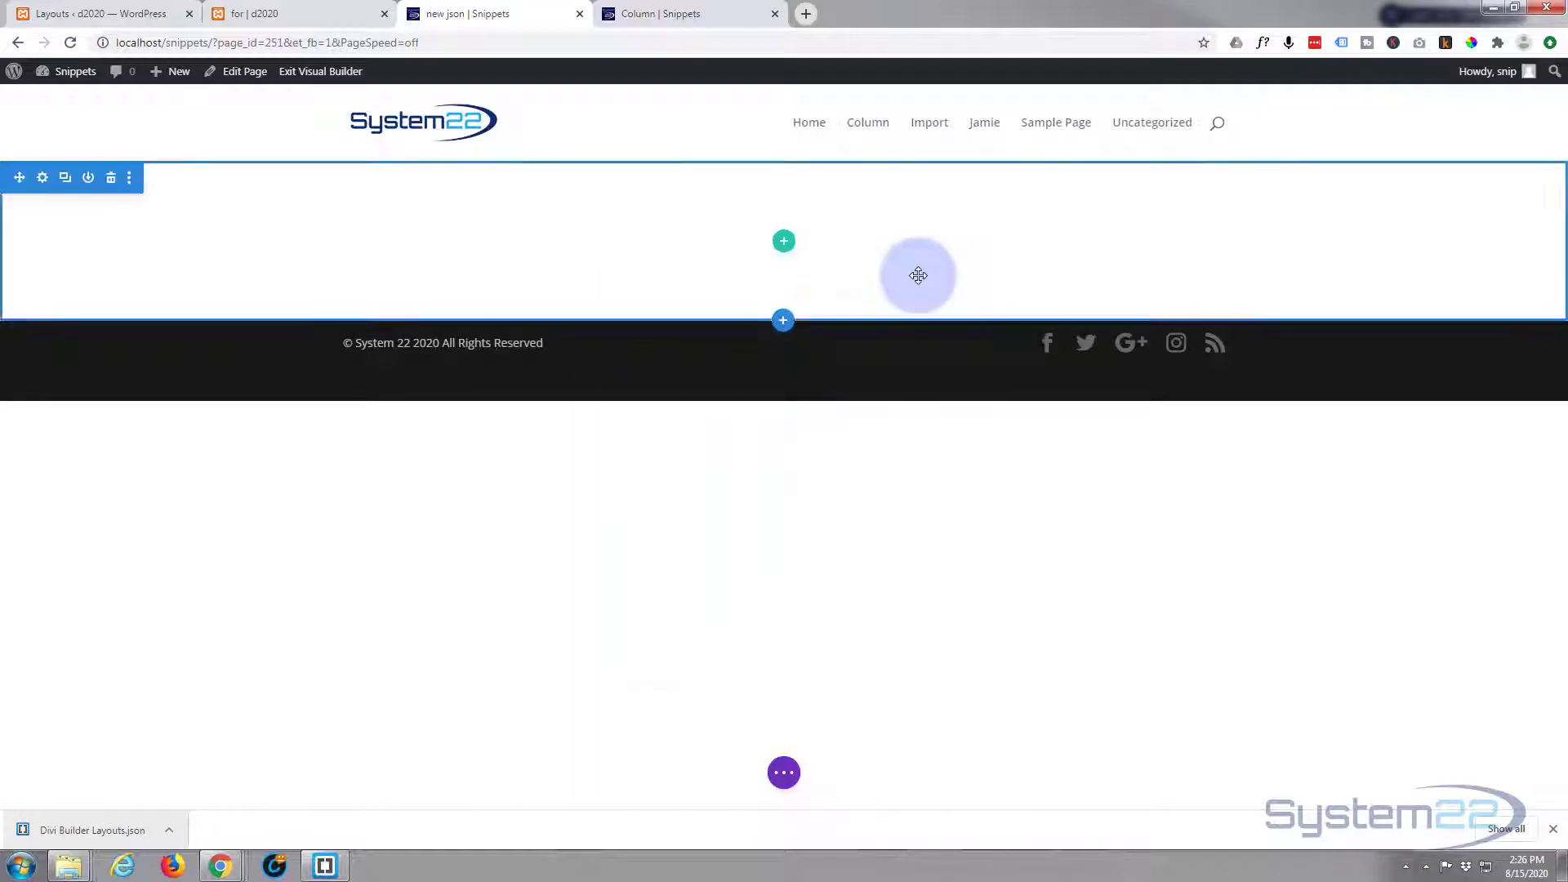
left_click(784, 772)
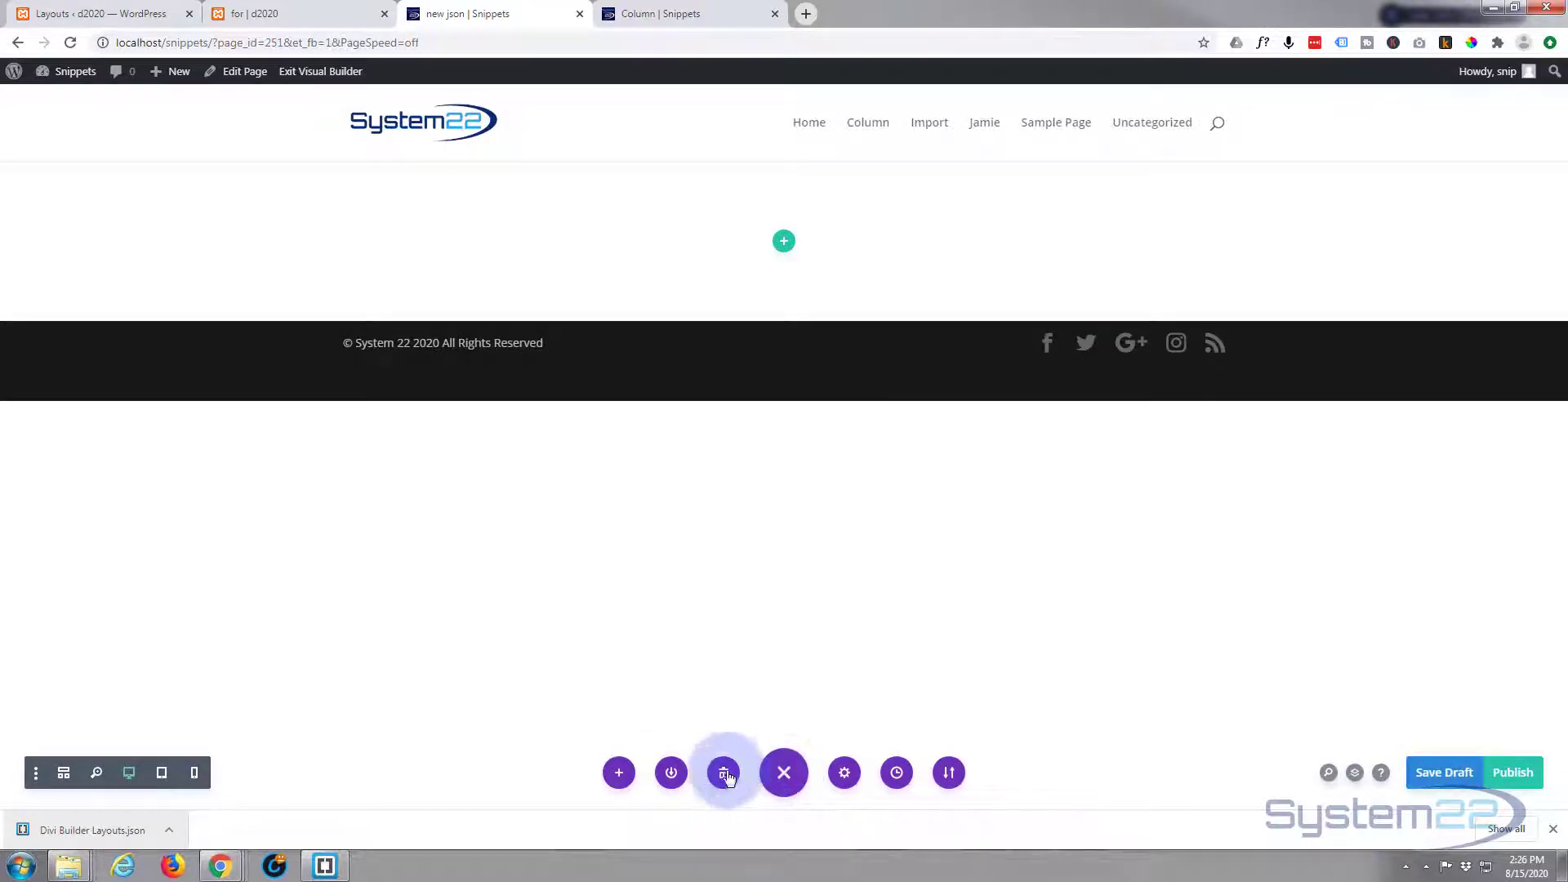
left_click(619, 774)
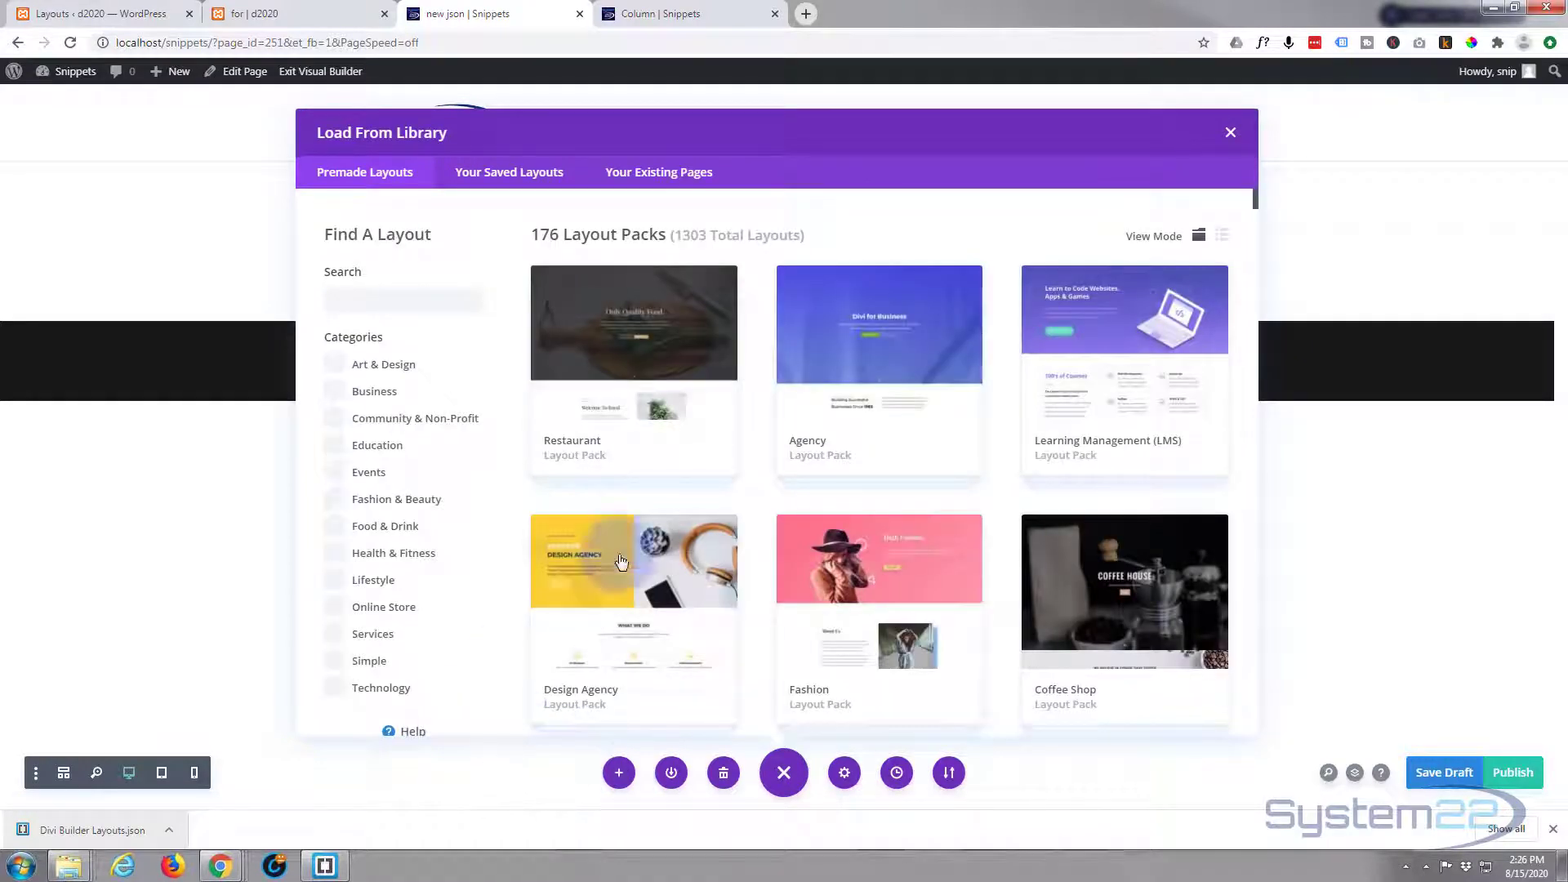
scroll(515, 475, "down", 4)
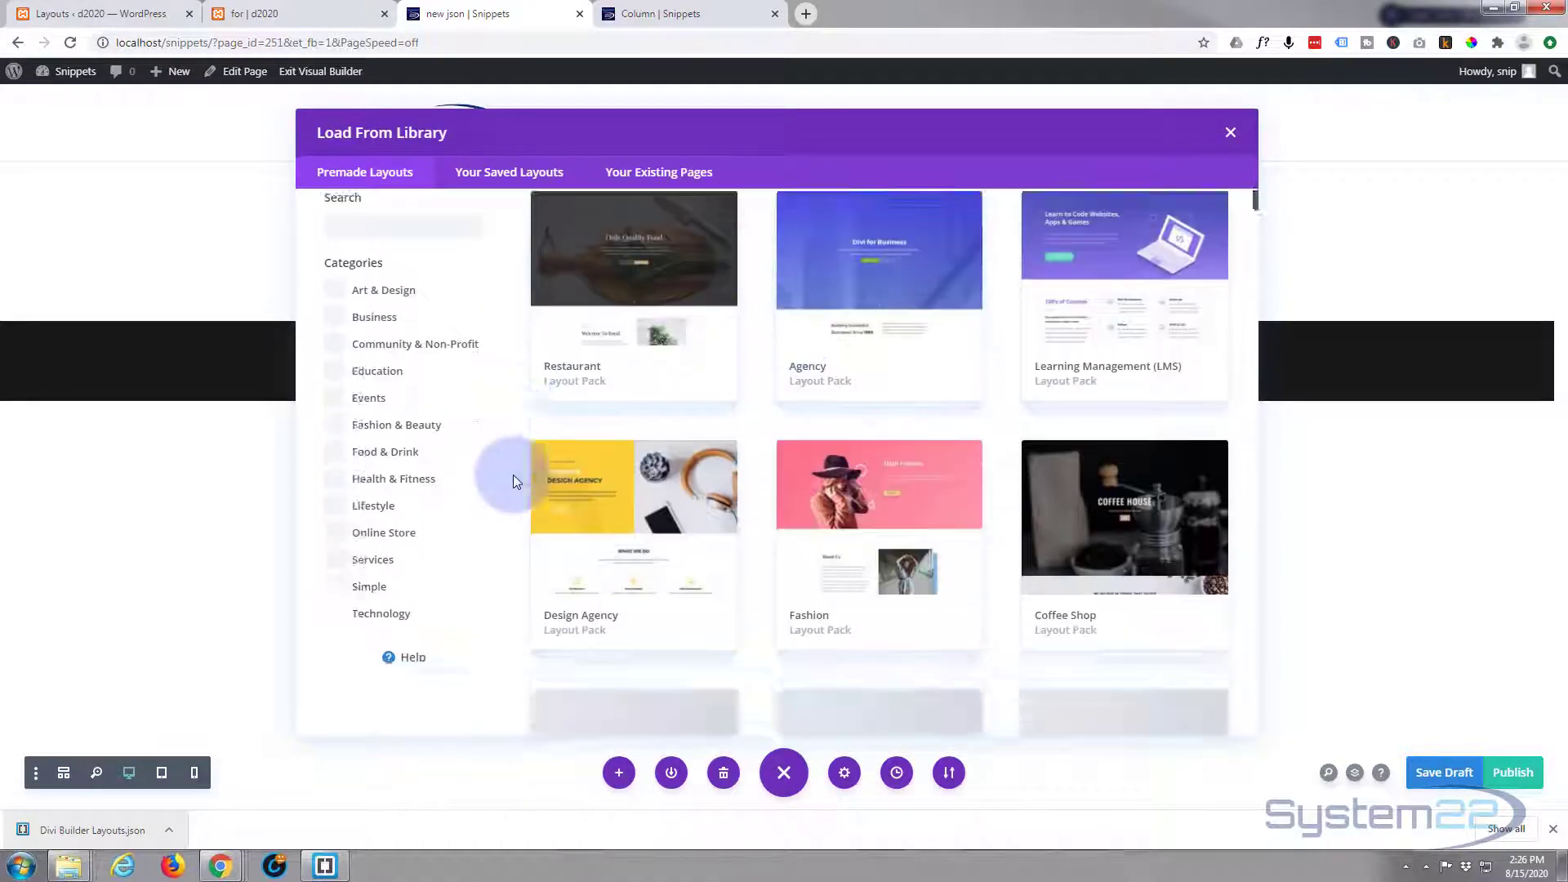
scroll(508, 477, "up", 4)
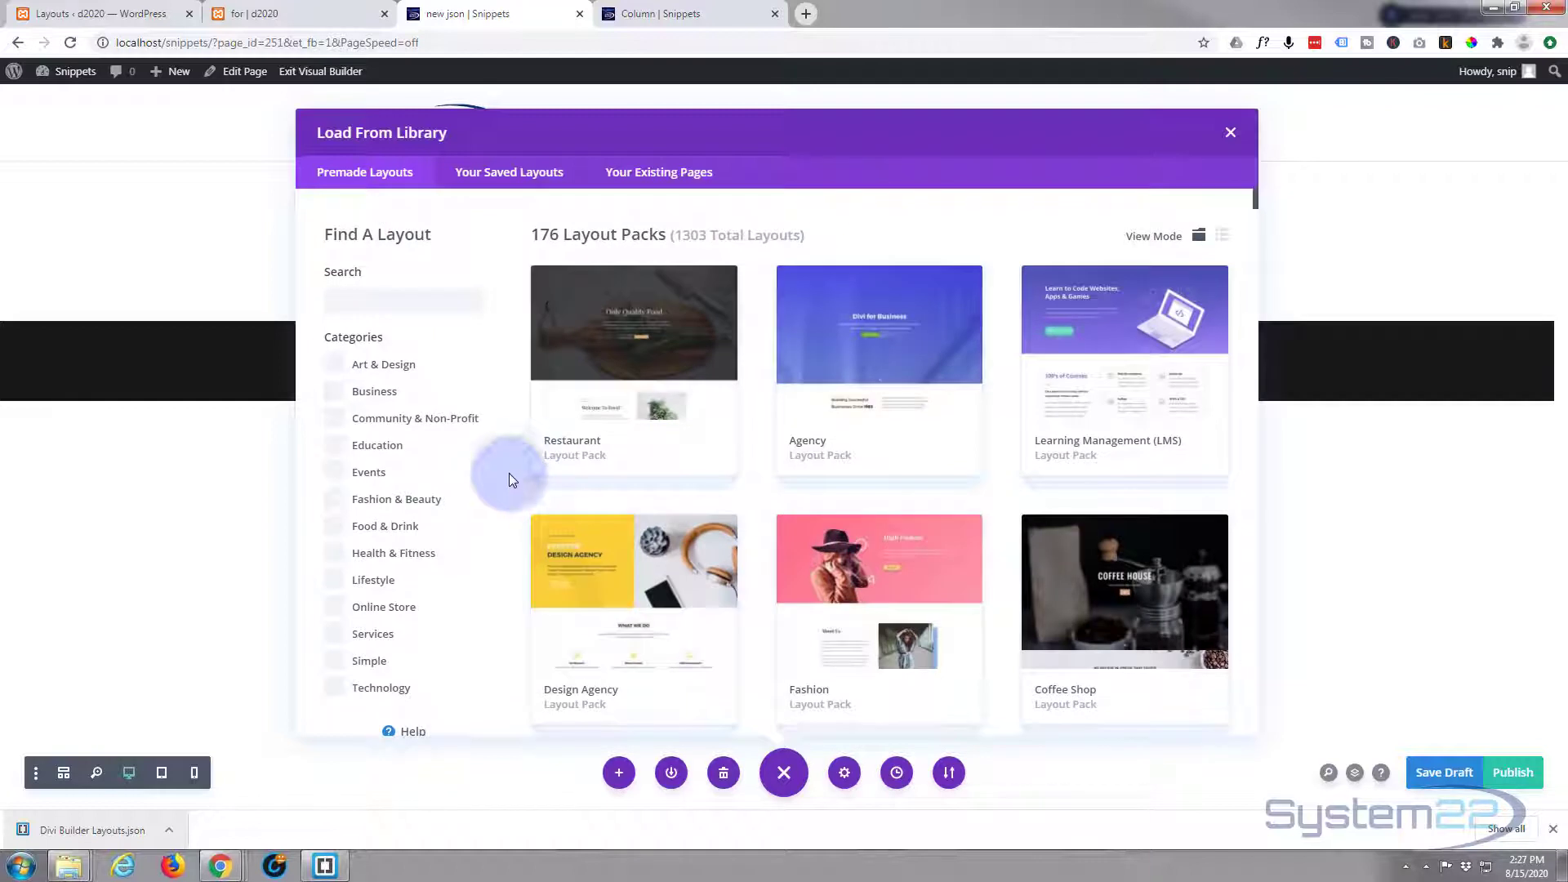
left_click(500, 178)
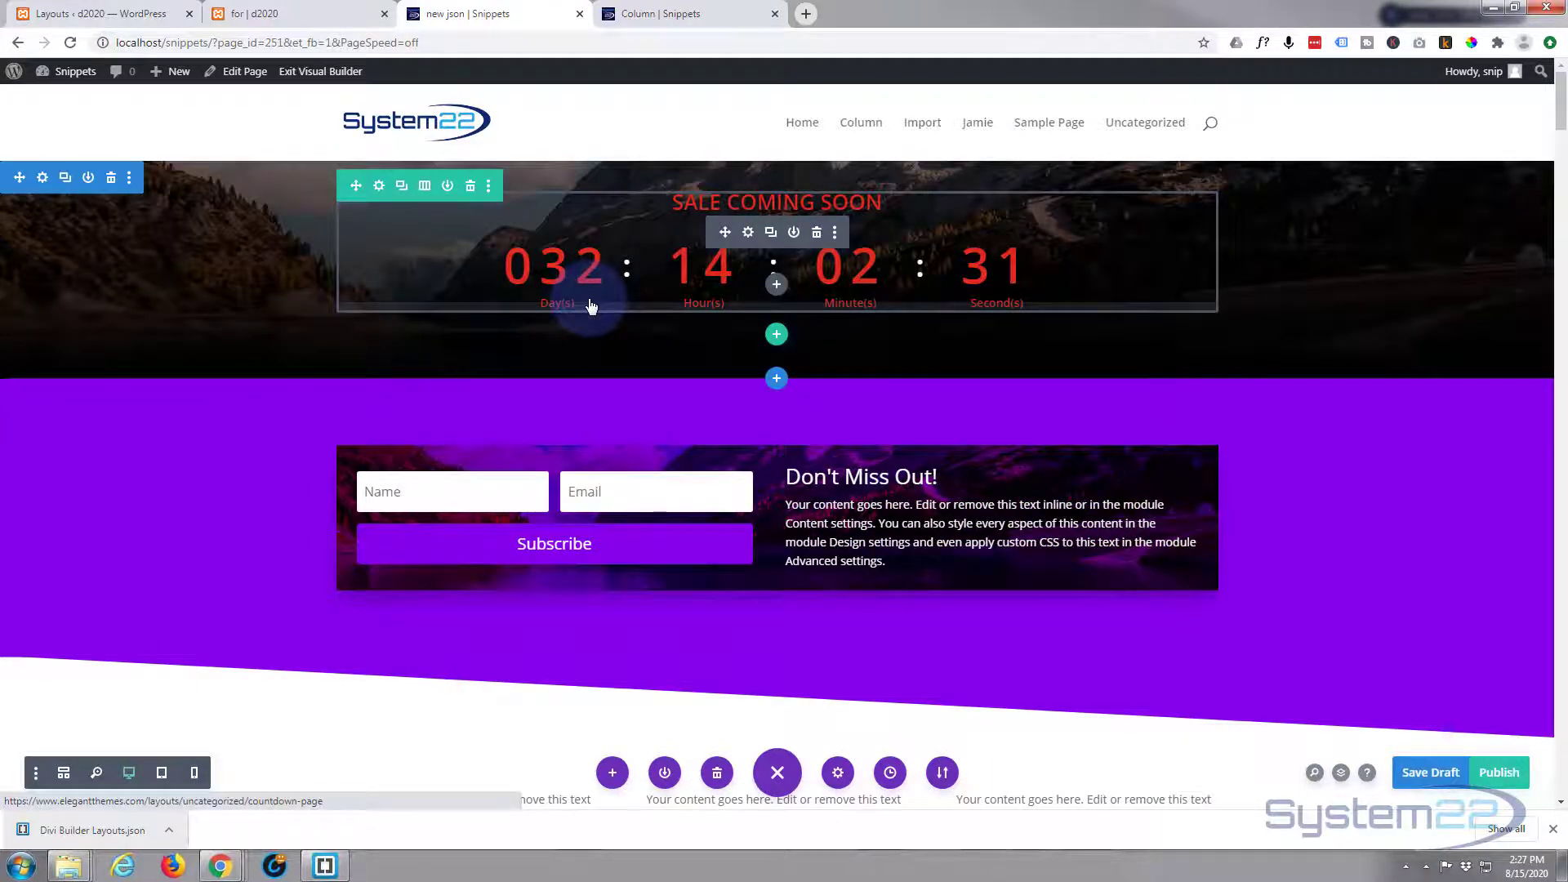
Insert the saved section "News section" from the library between the contact forms and the team member profiles
scroll(256, 427, "down", 5)
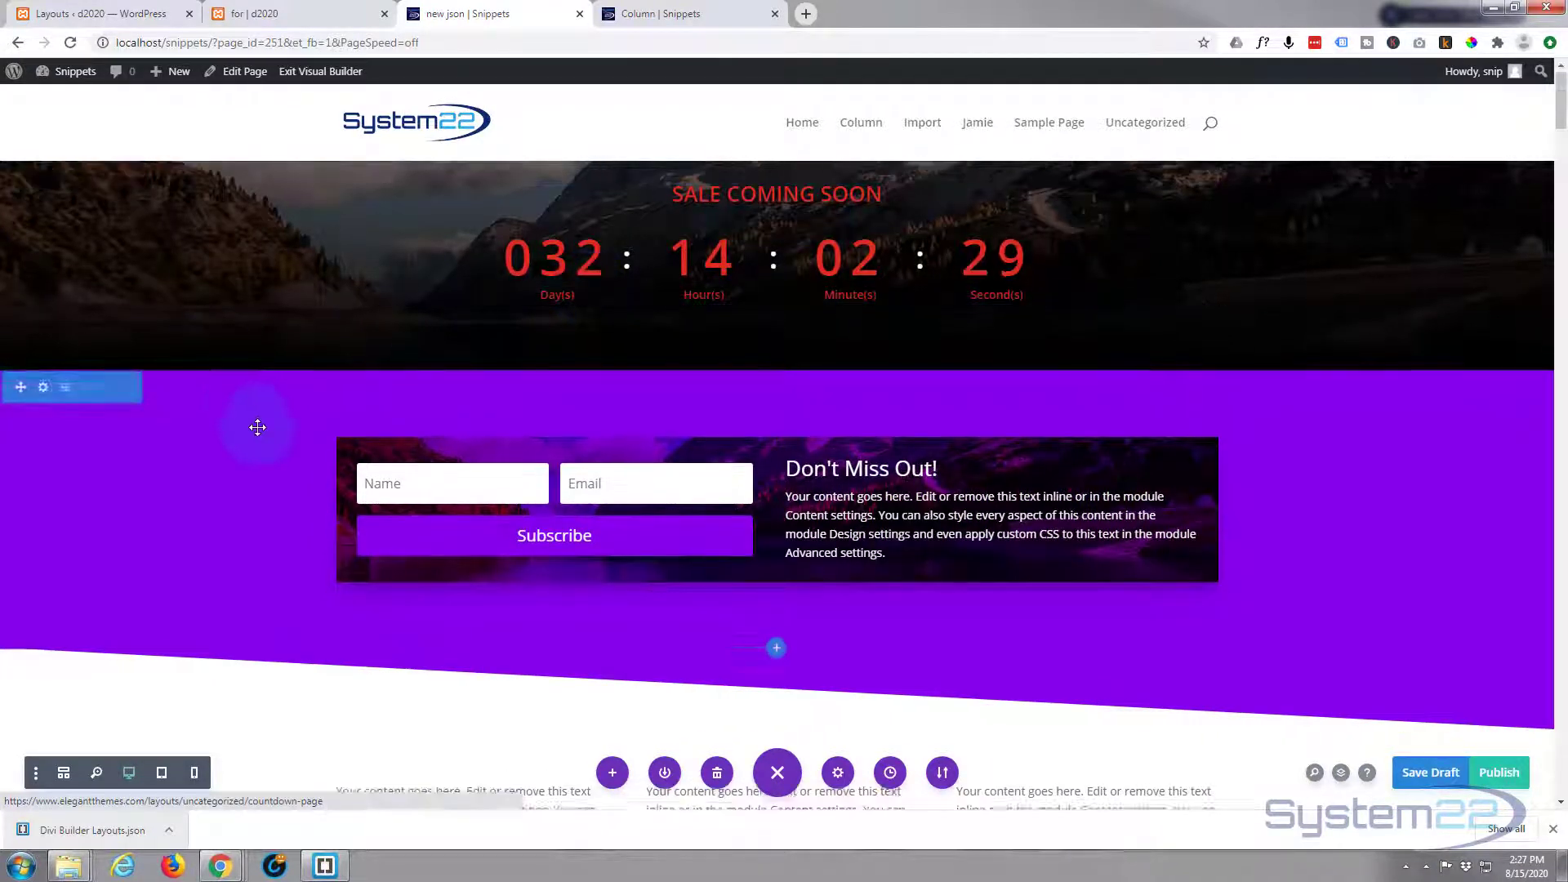
scroll(257, 427, "down", 10)
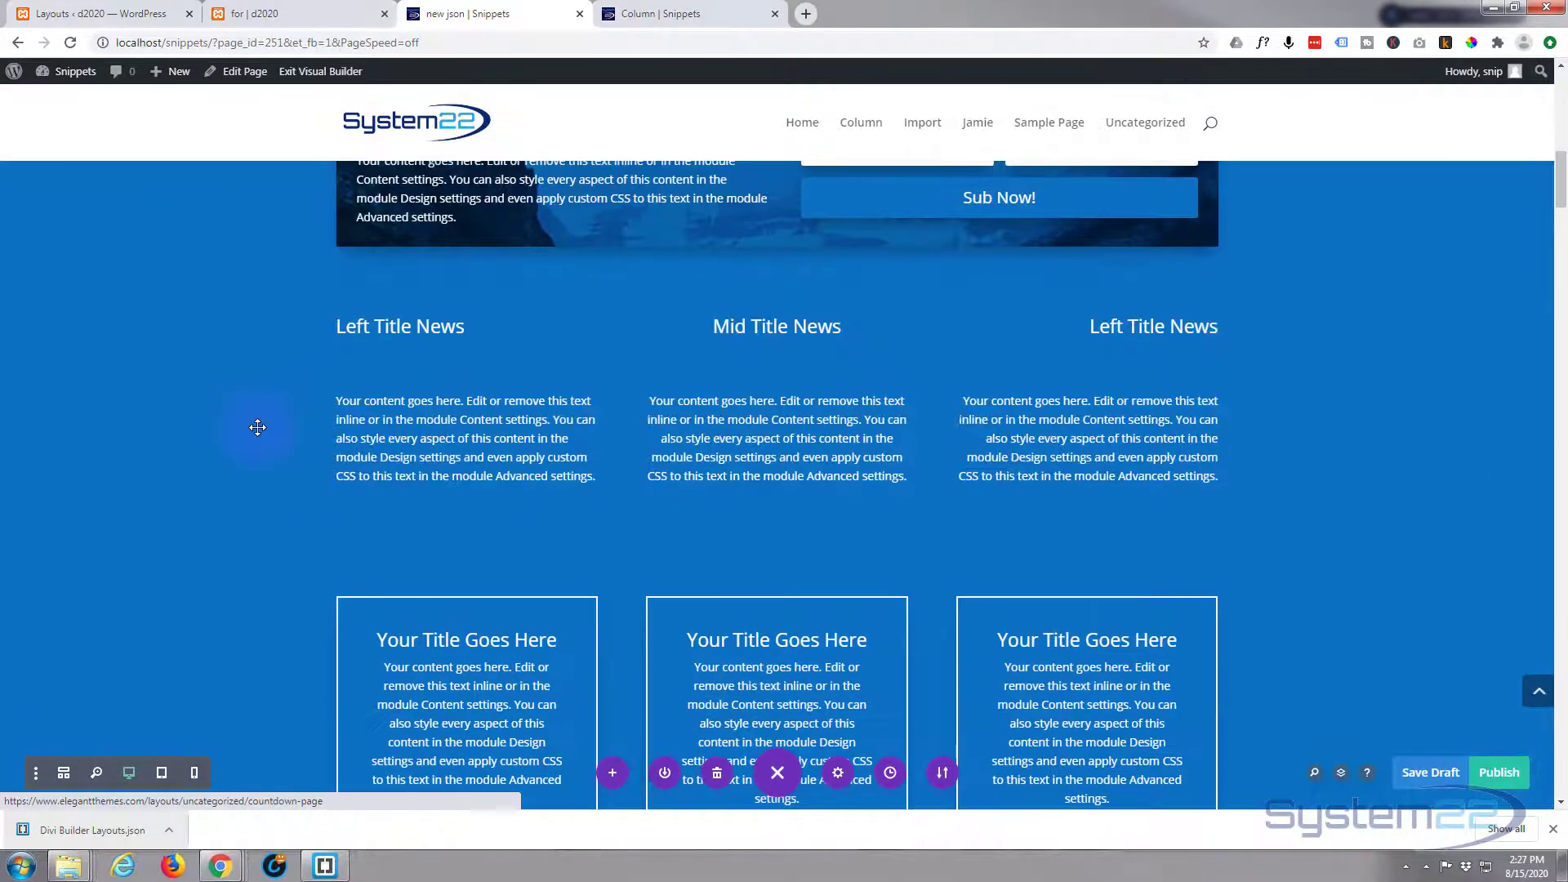
scroll(257, 427, "down", 10)
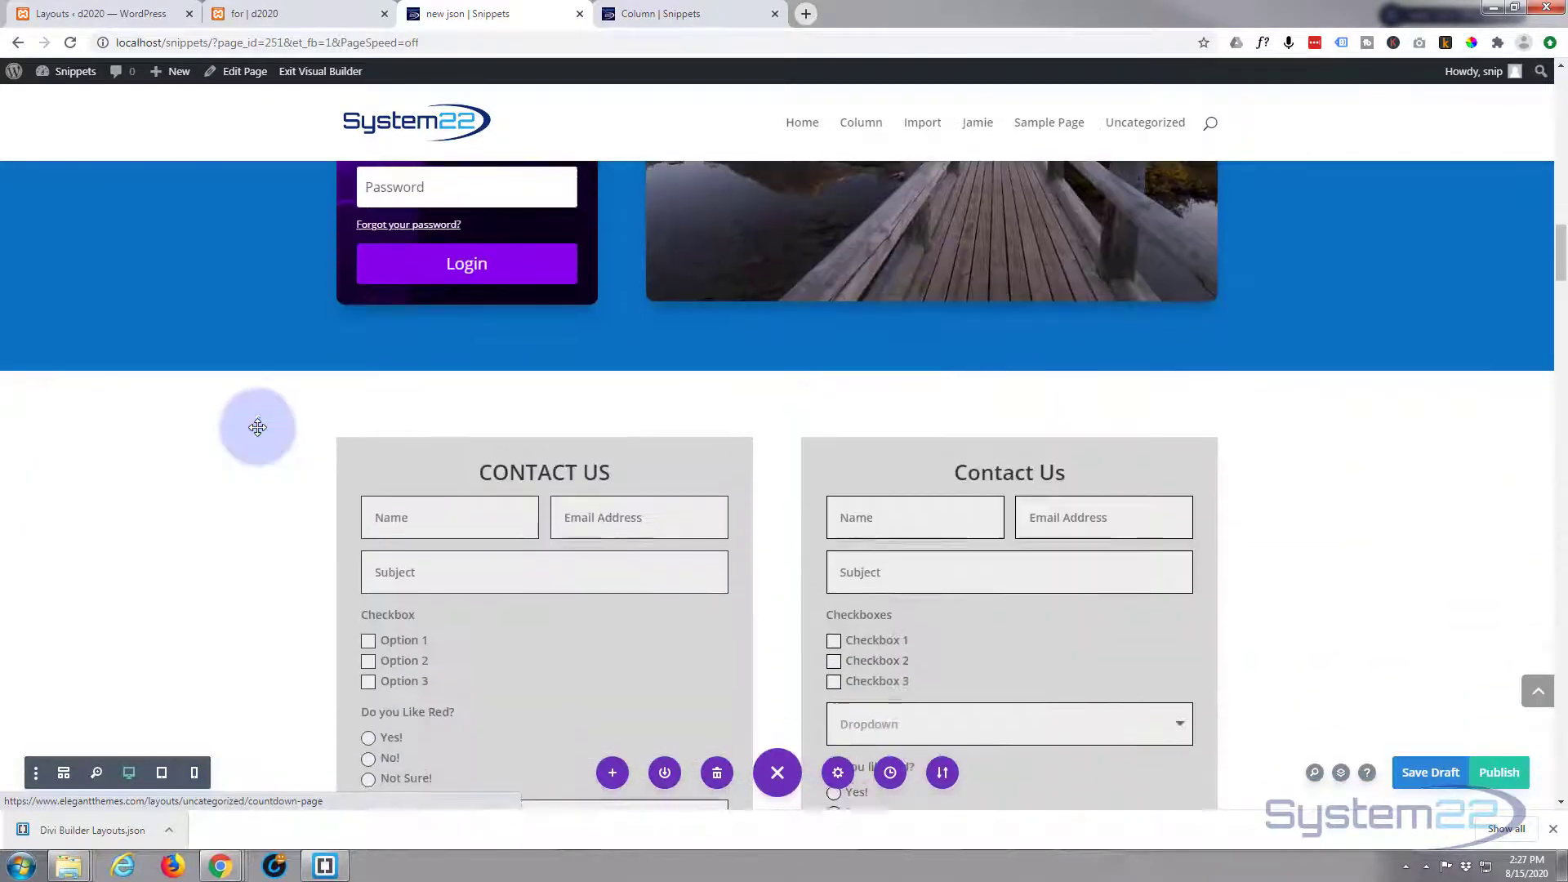
scroll(257, 428, "down", 5)
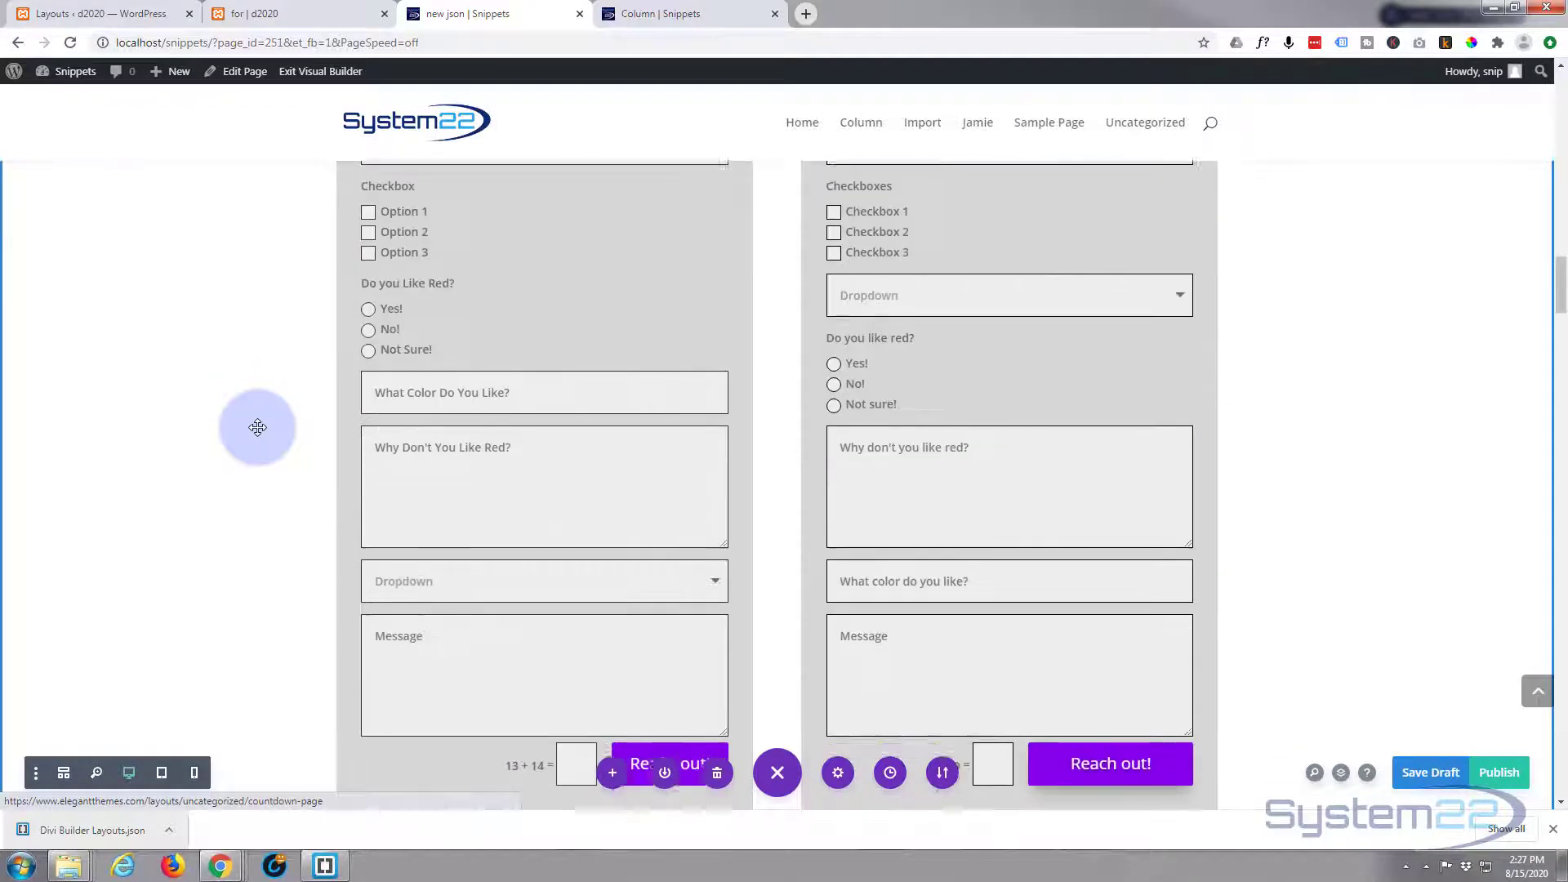
scroll(255, 427, "down", 3)
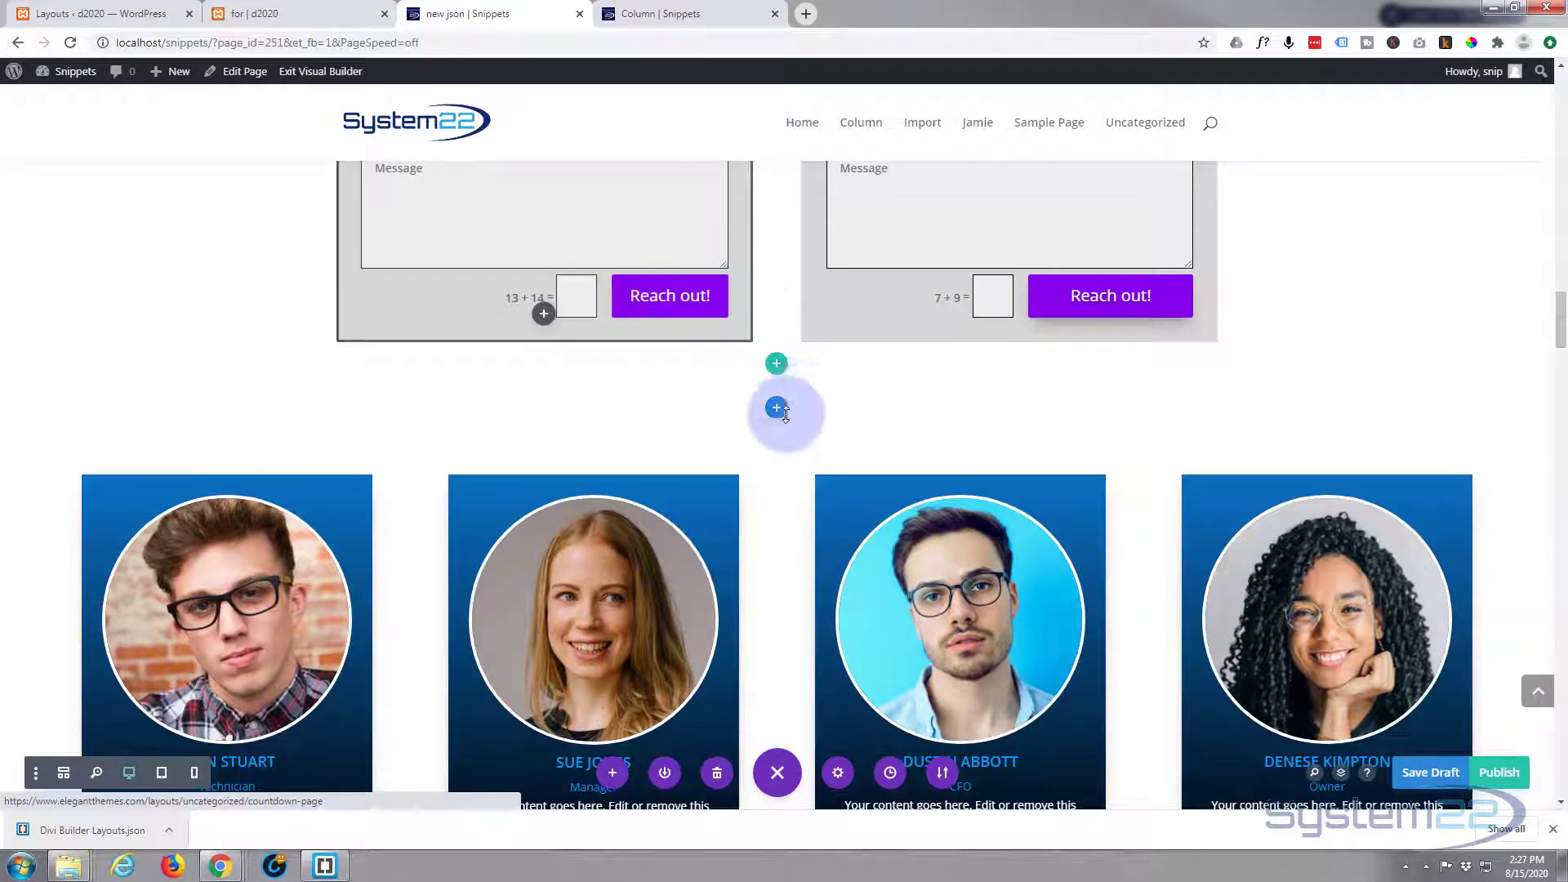
left_click(777, 410)
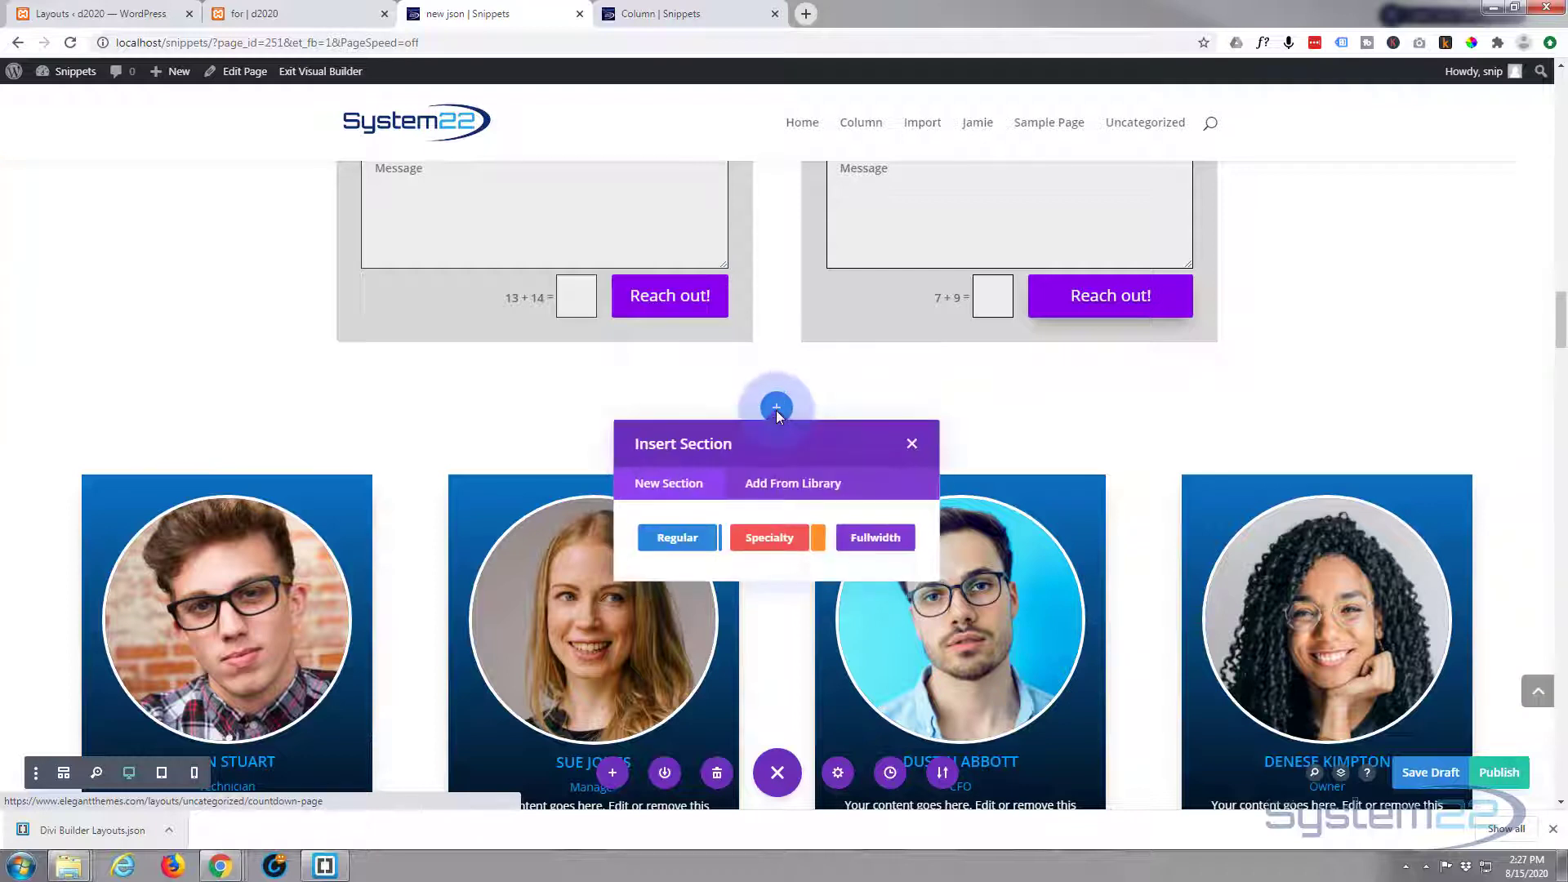
left_click(801, 486)
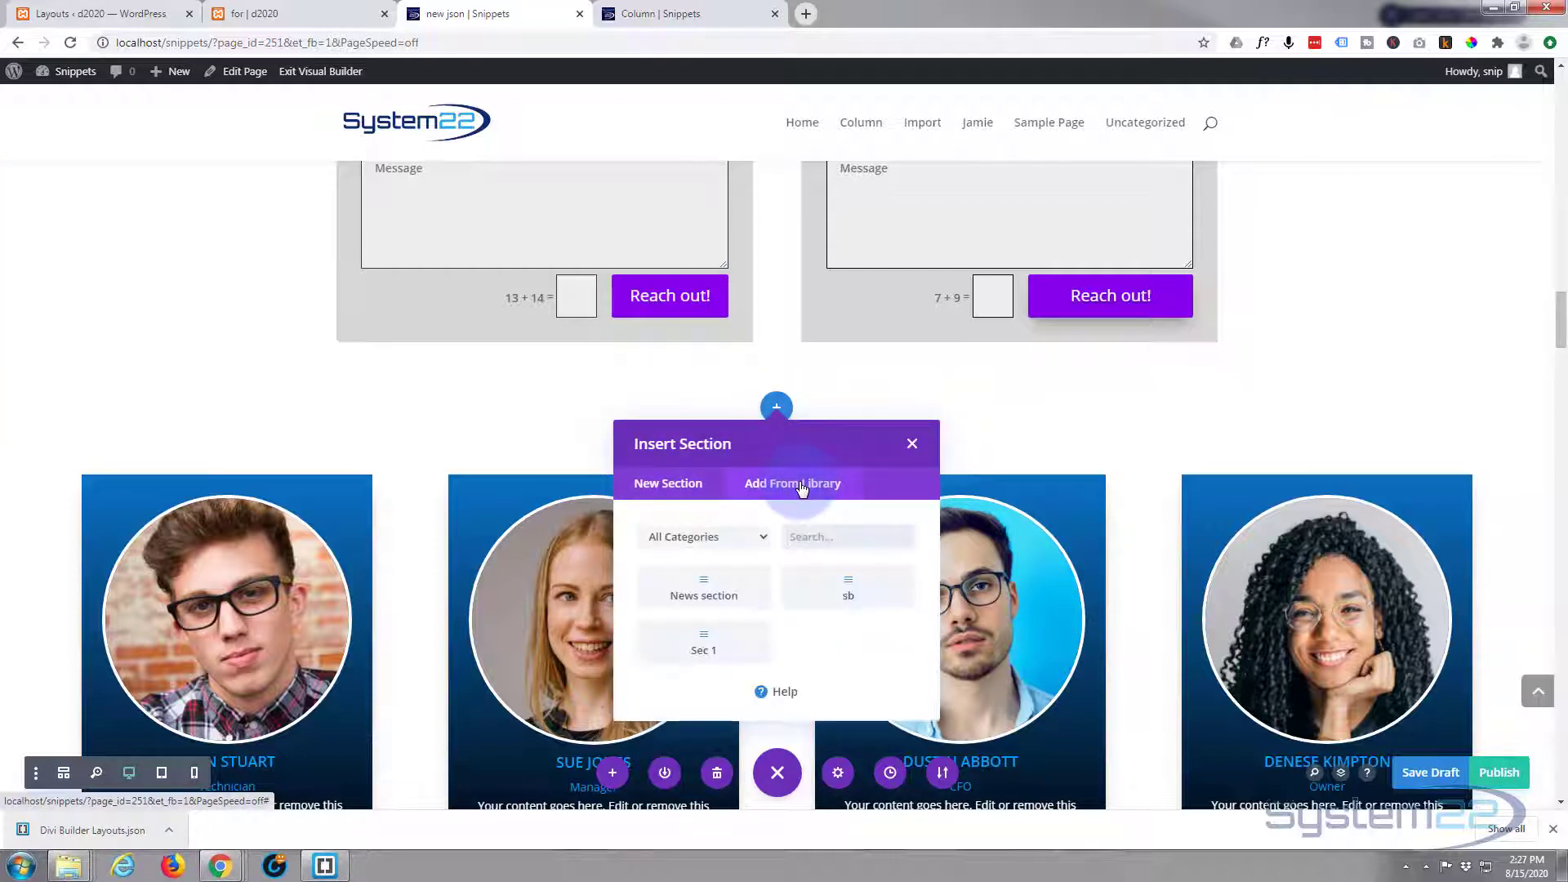
left_click(778, 535)
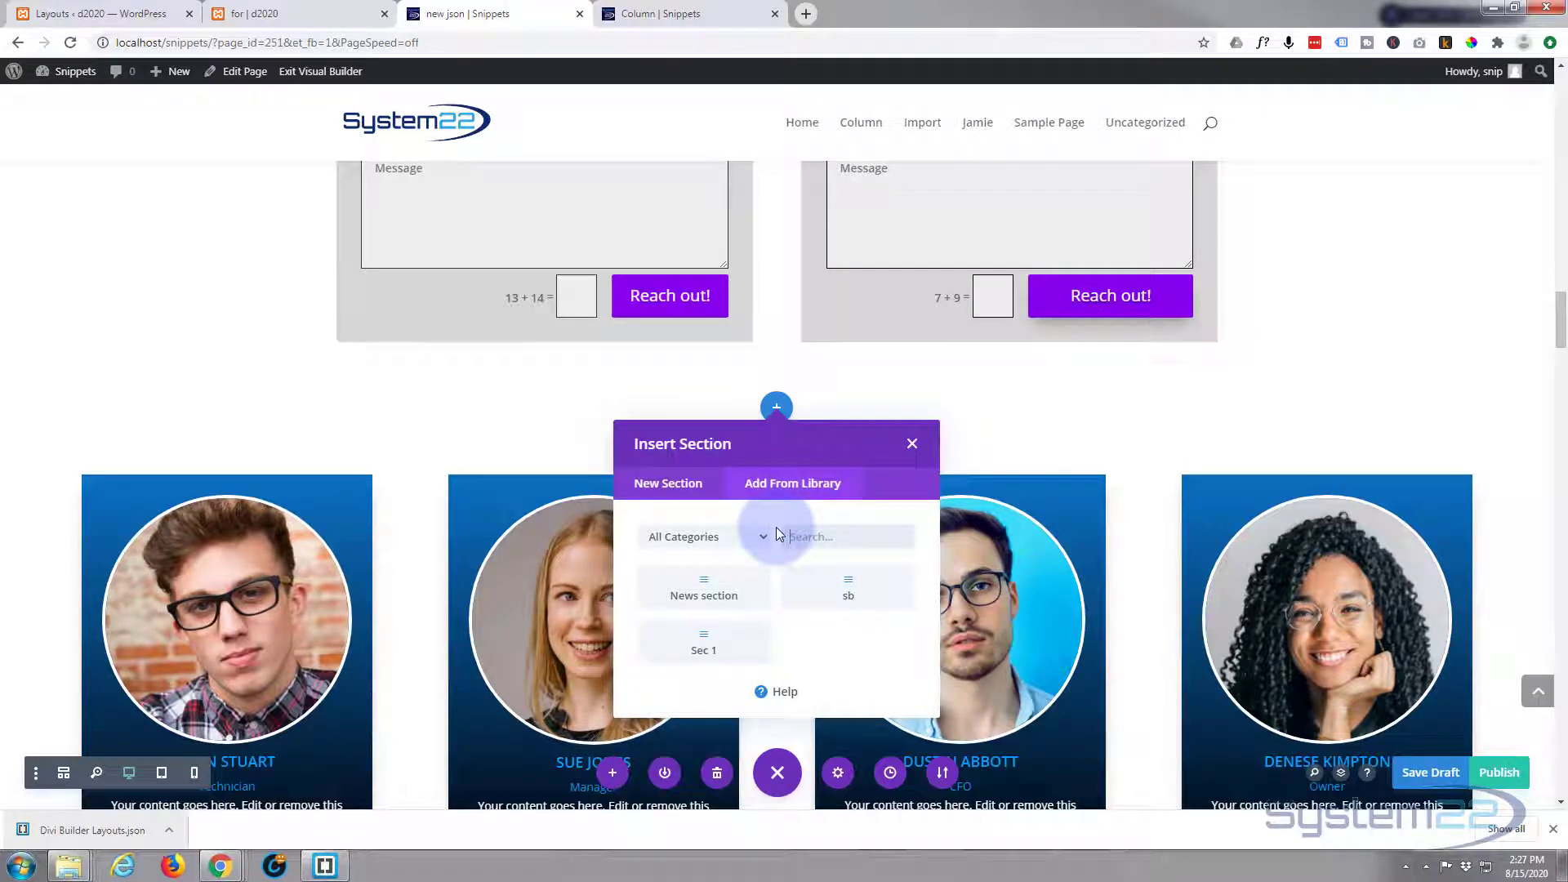
left_click(703, 592)
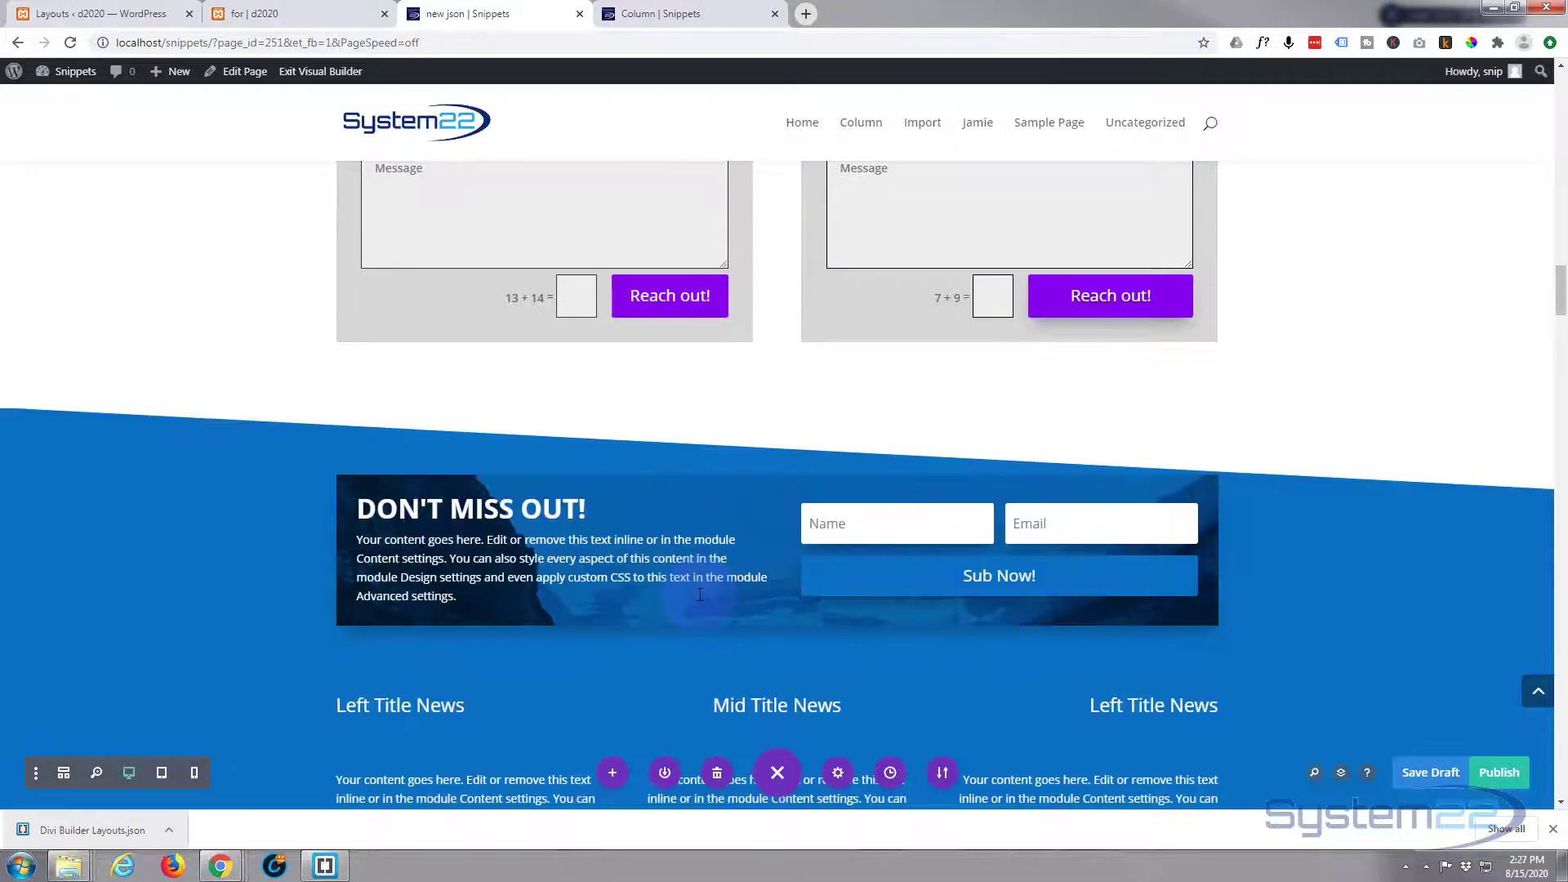
Insert the saved row "white boxes" below the login and lake image row of the newly added blue news section
scroll(265, 544, "down", 4)
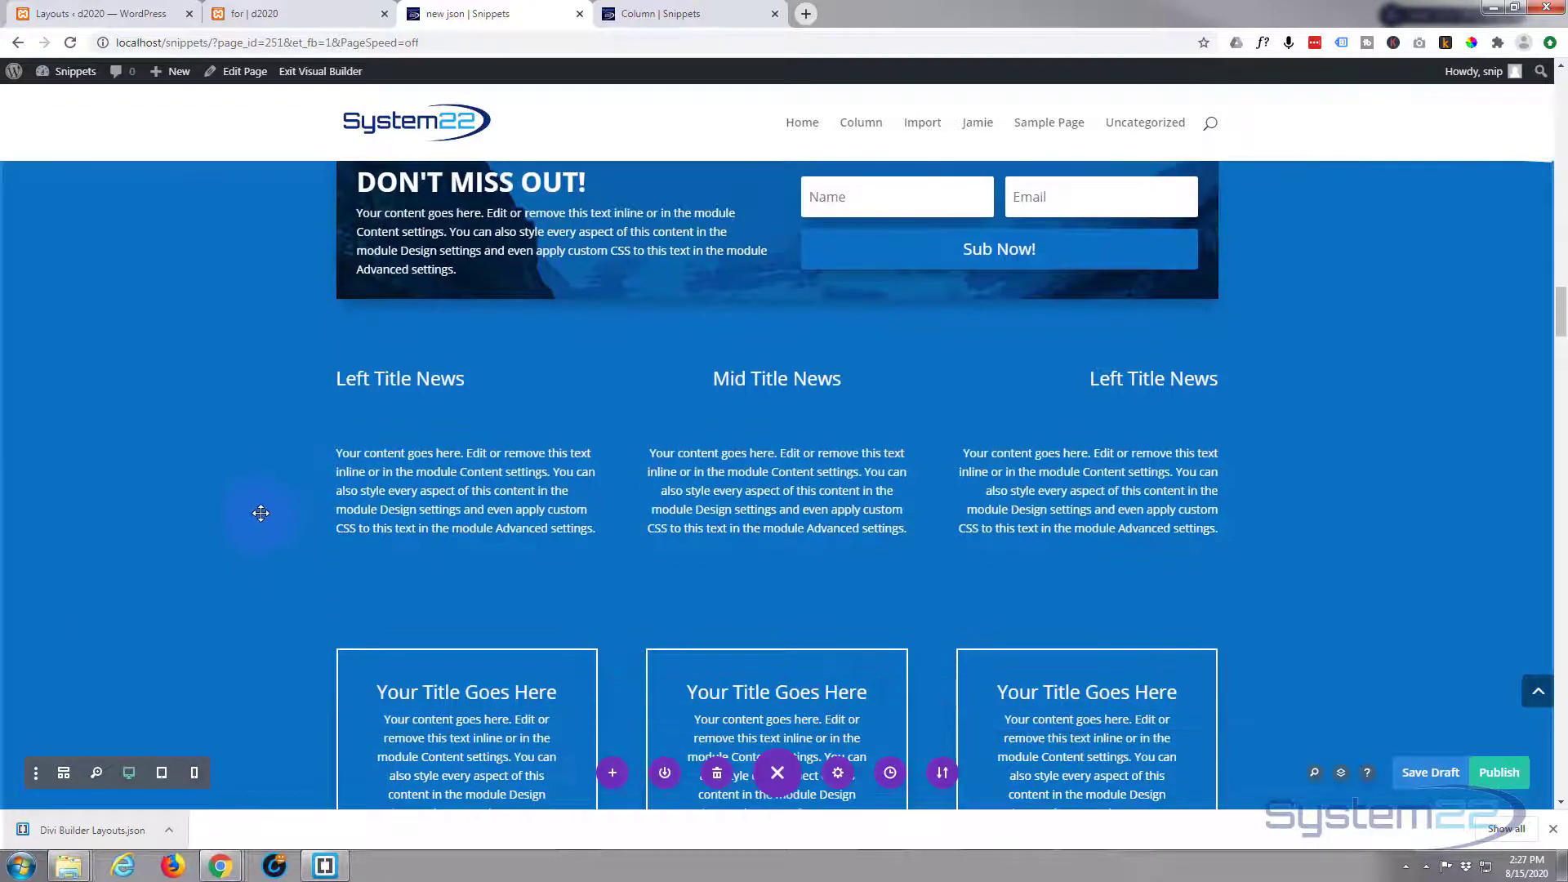
scroll(257, 513, "down", 5)
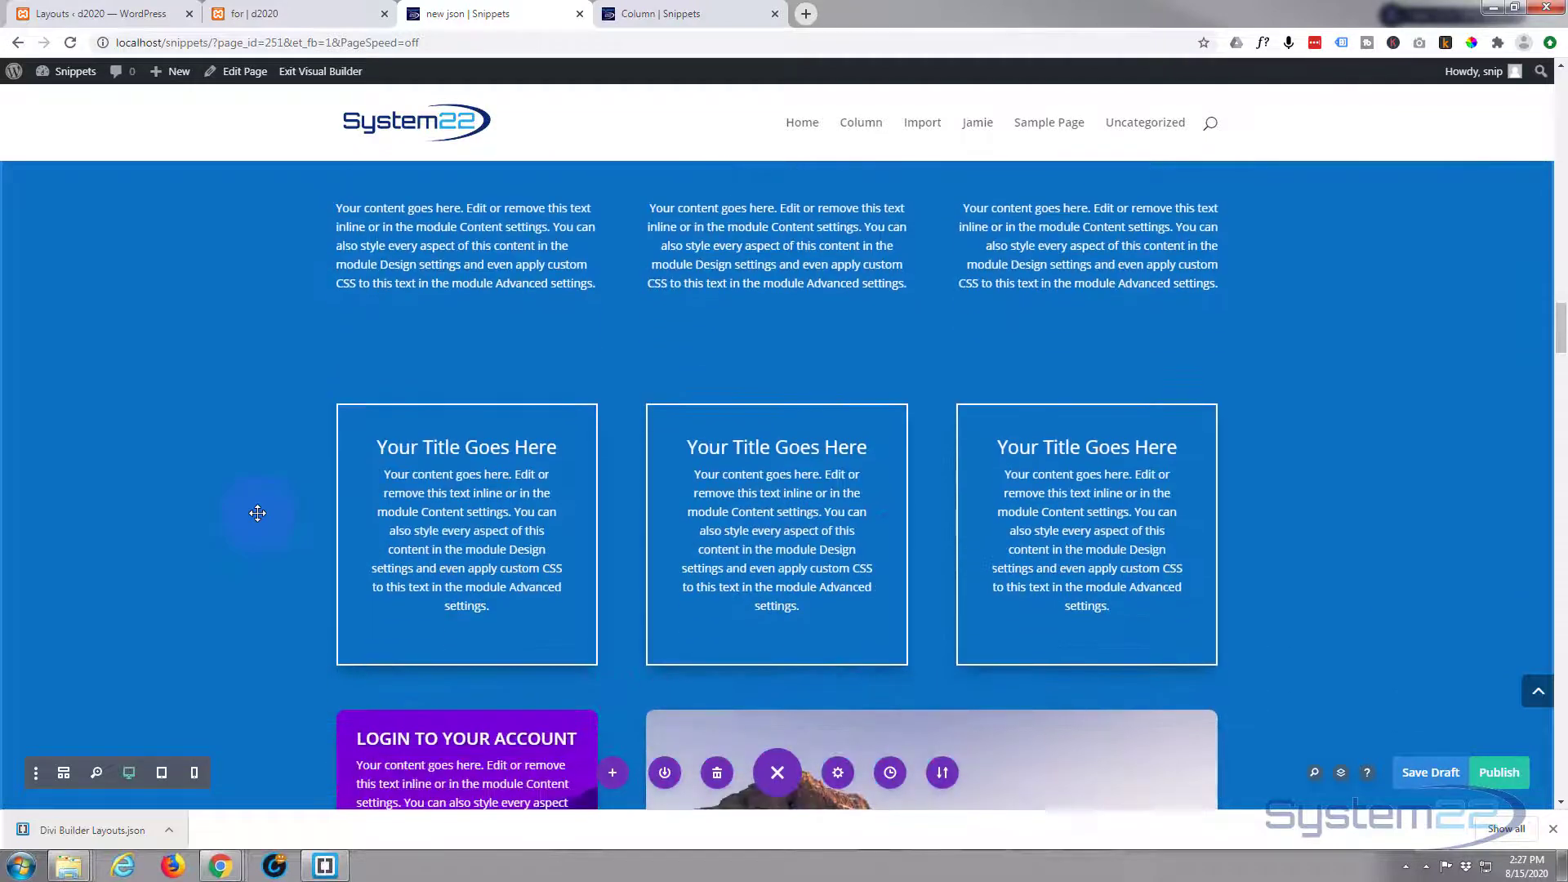
scroll(257, 513, "down", 5)
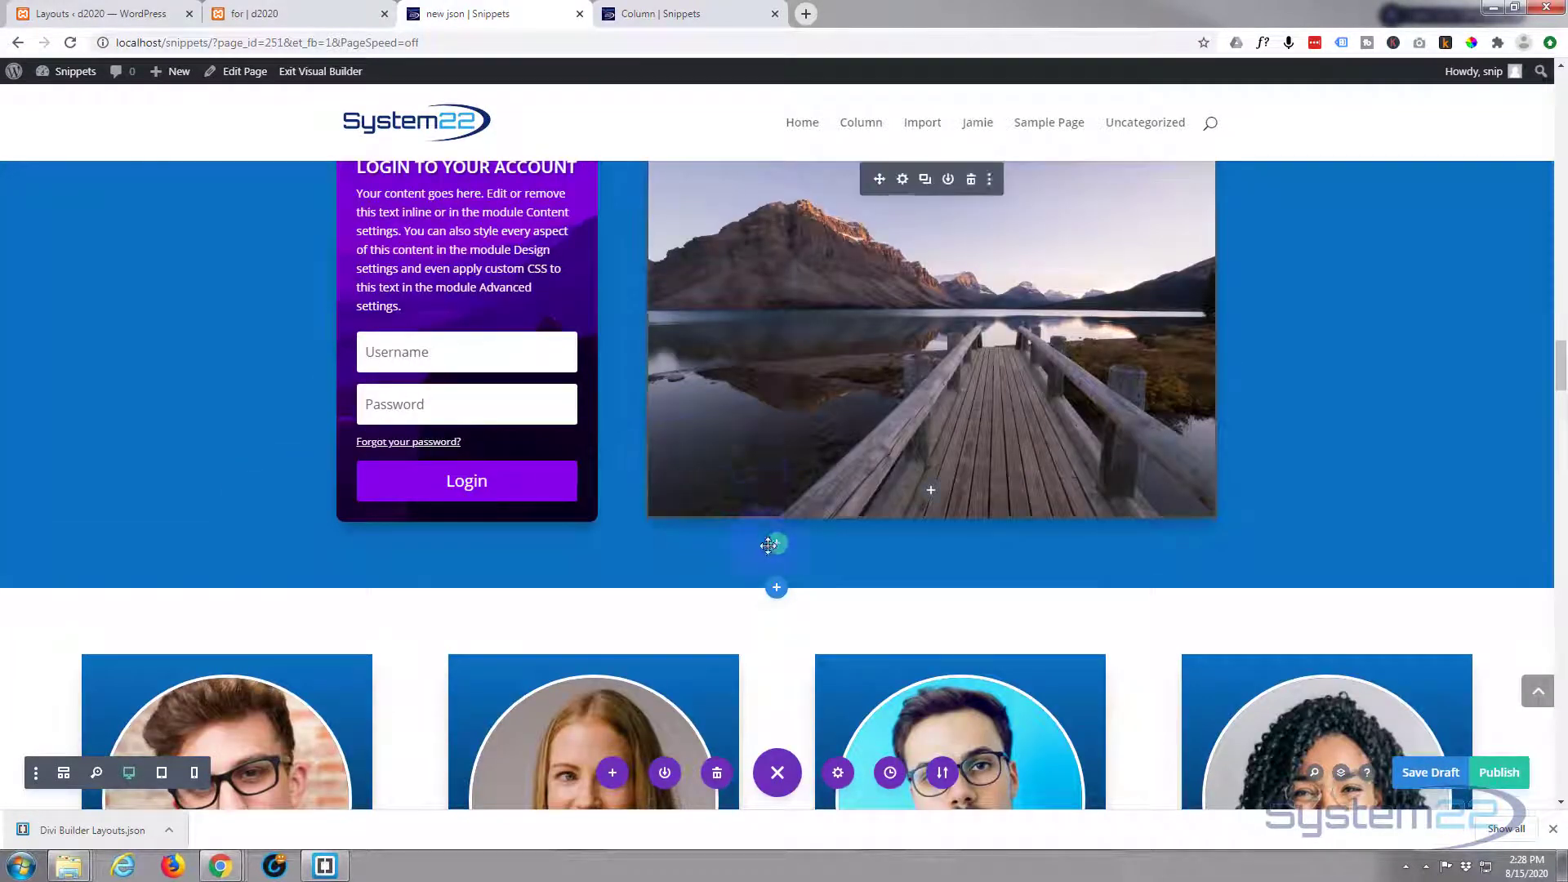
left_click(776, 544)
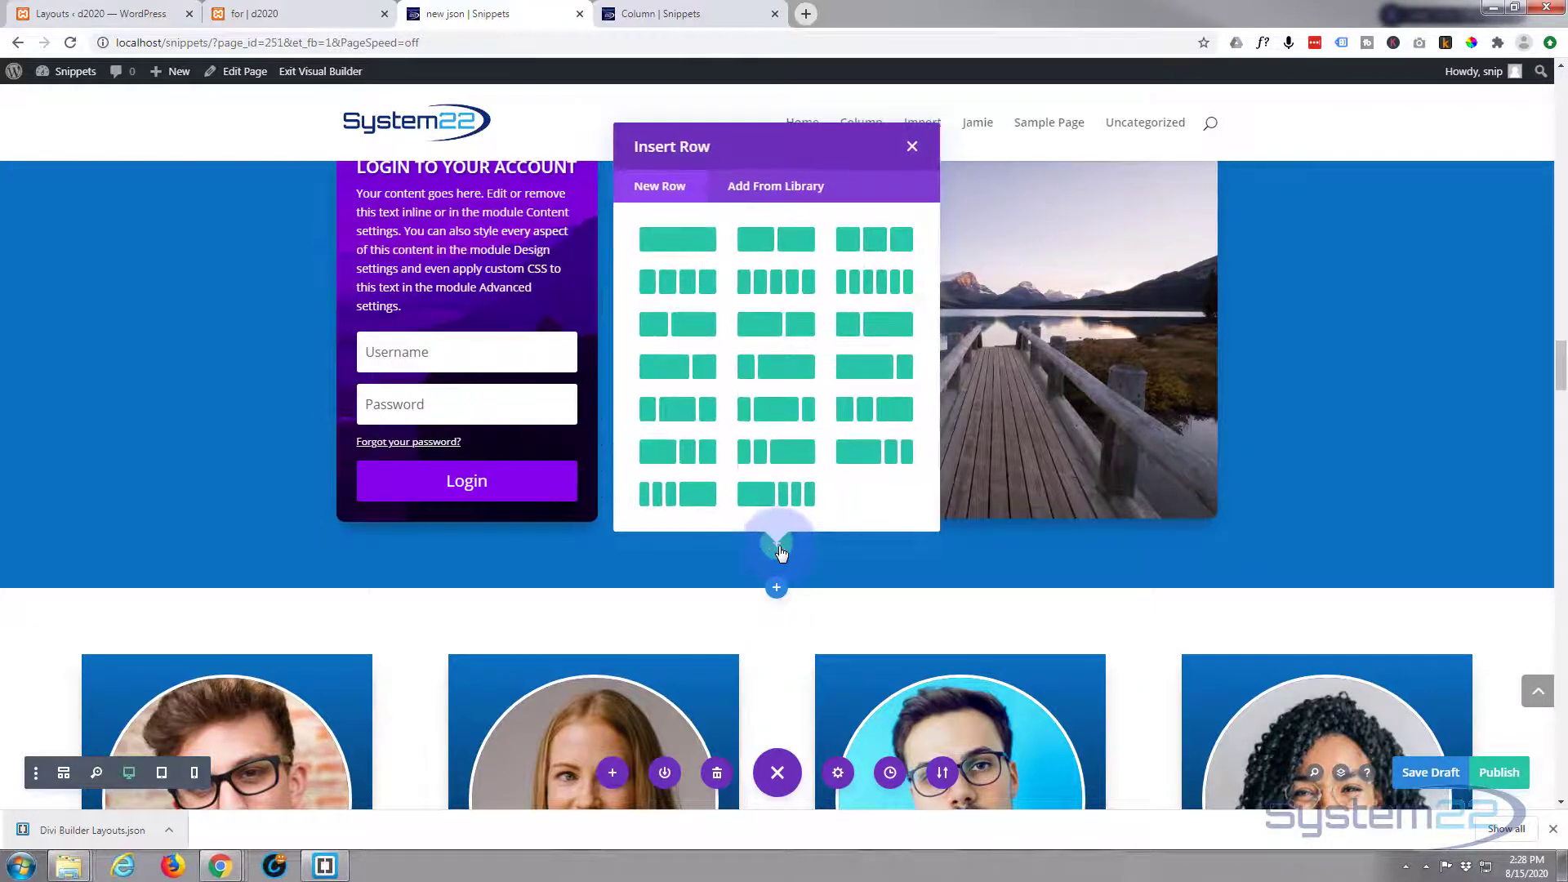
left_click(781, 185)
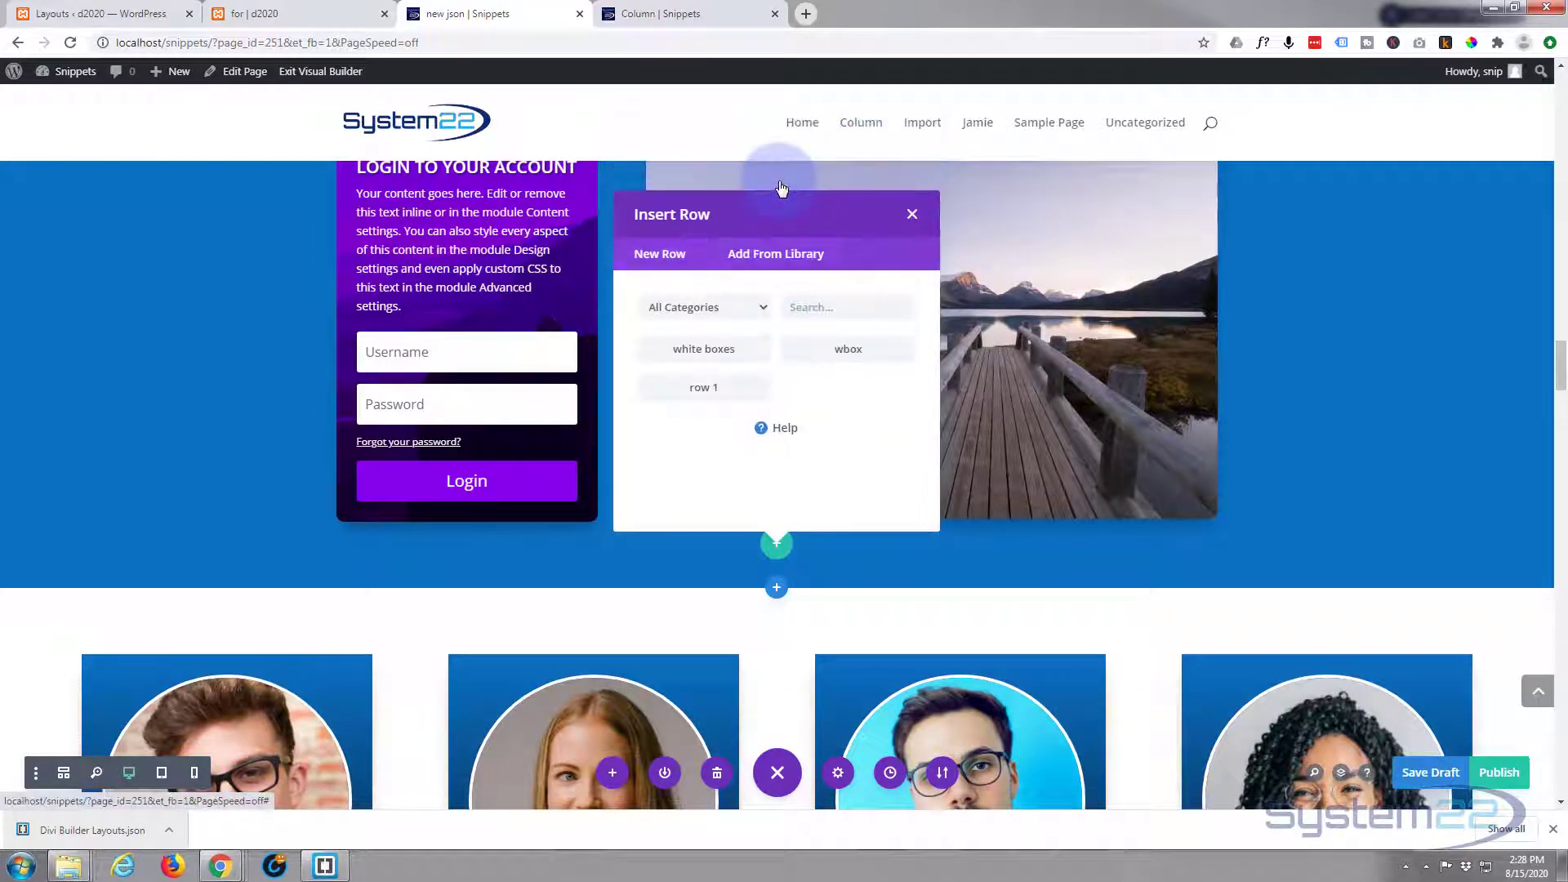
left_click(707, 374)
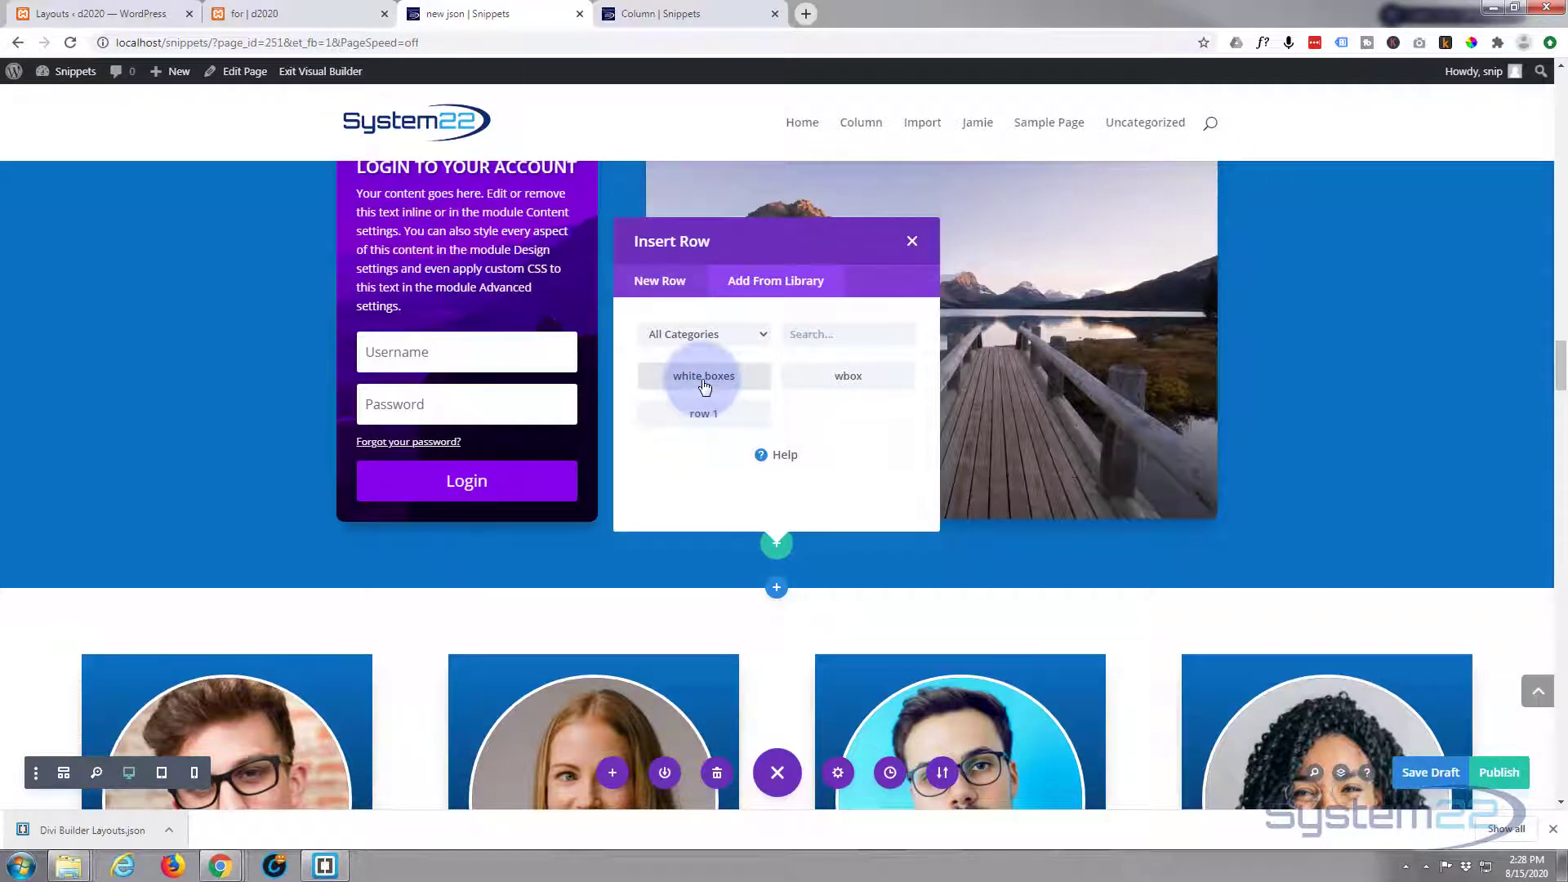
left_click(704, 384)
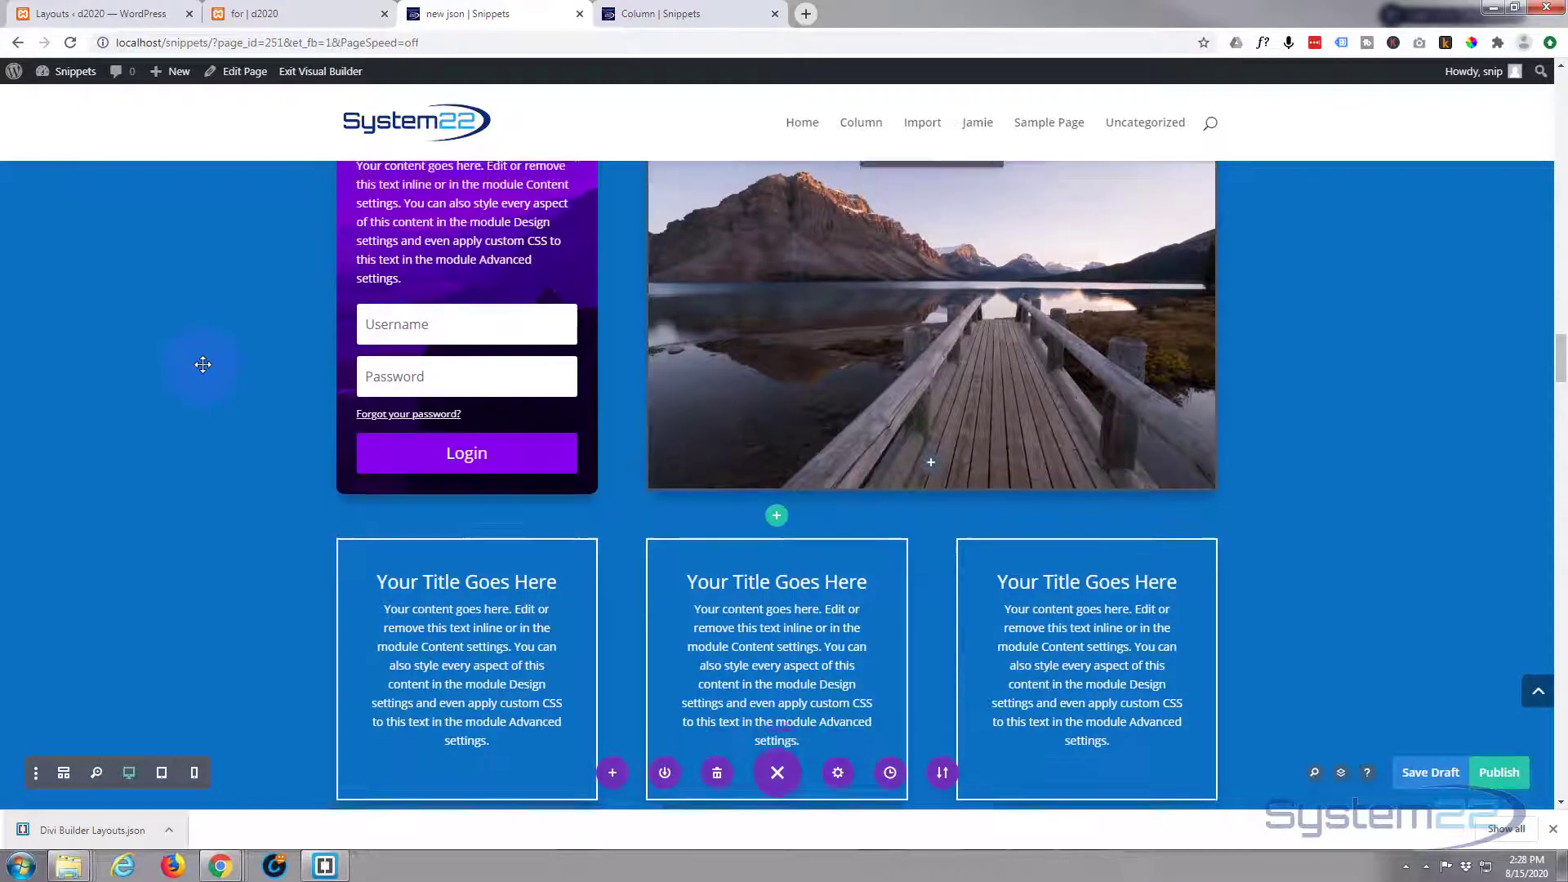
Insert the saved "login" module from the library below the contact form beside the White House map
scroll(203, 364, "down", 8)
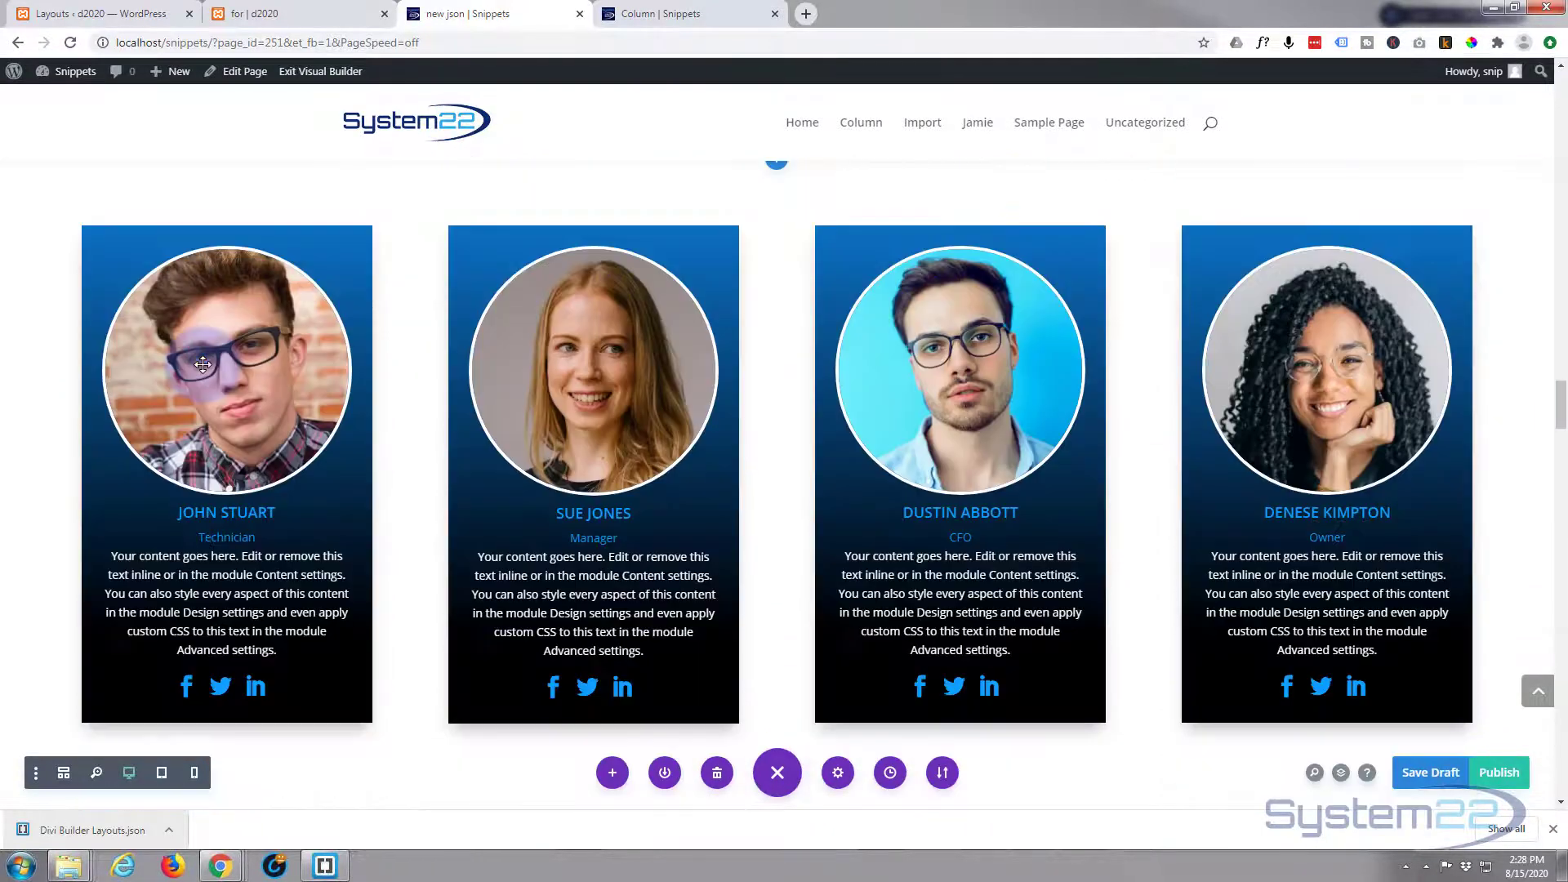
scroll(202, 364, "down", 15)
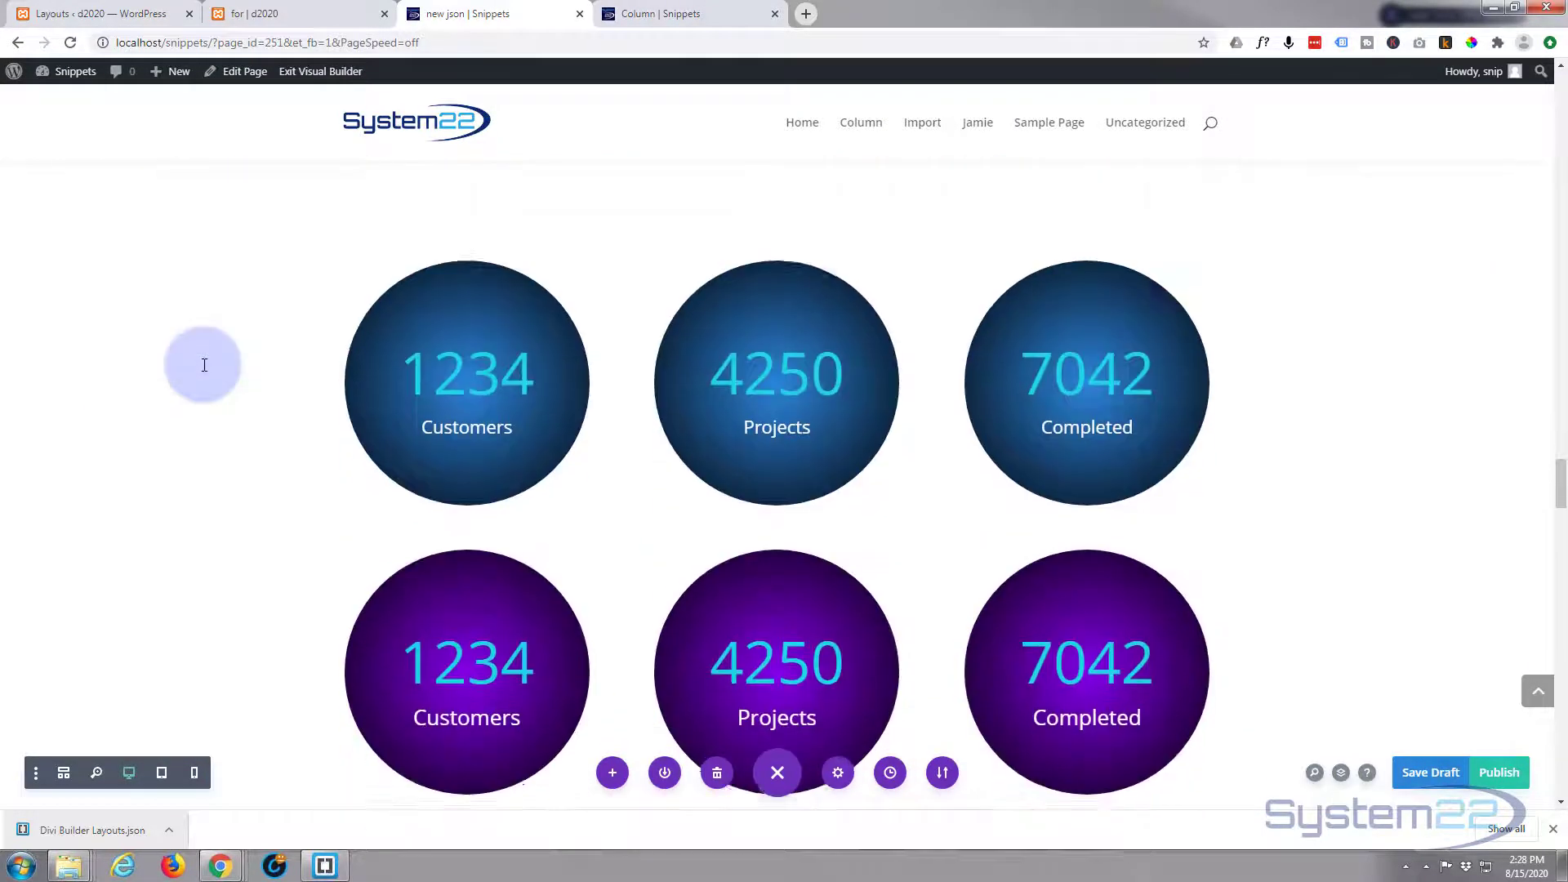
scroll(203, 364, "down", 15)
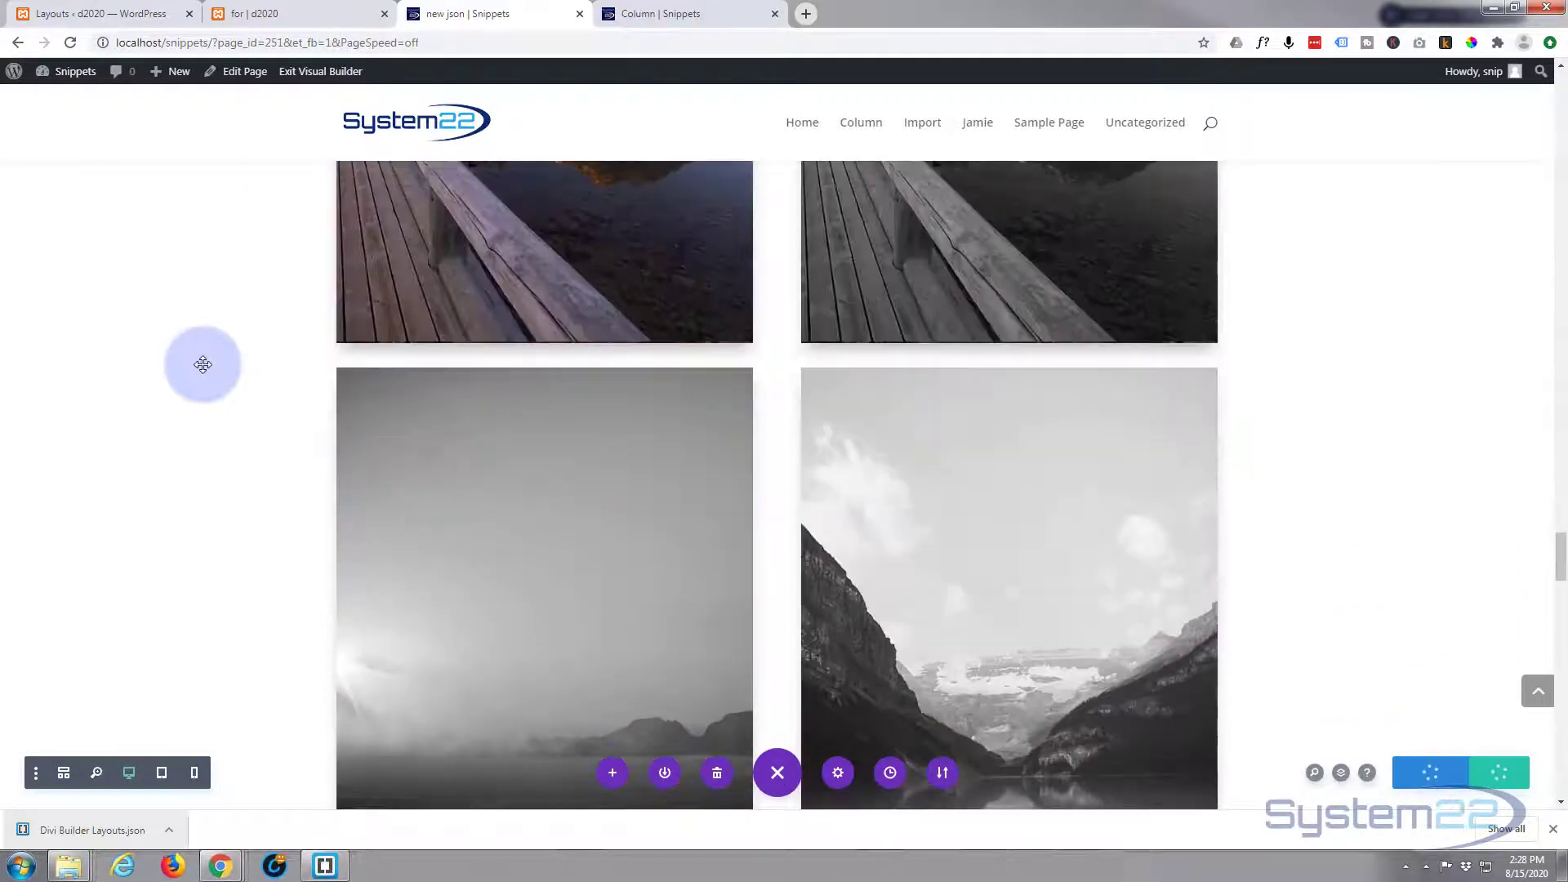
scroll(203, 364, "down", 10)
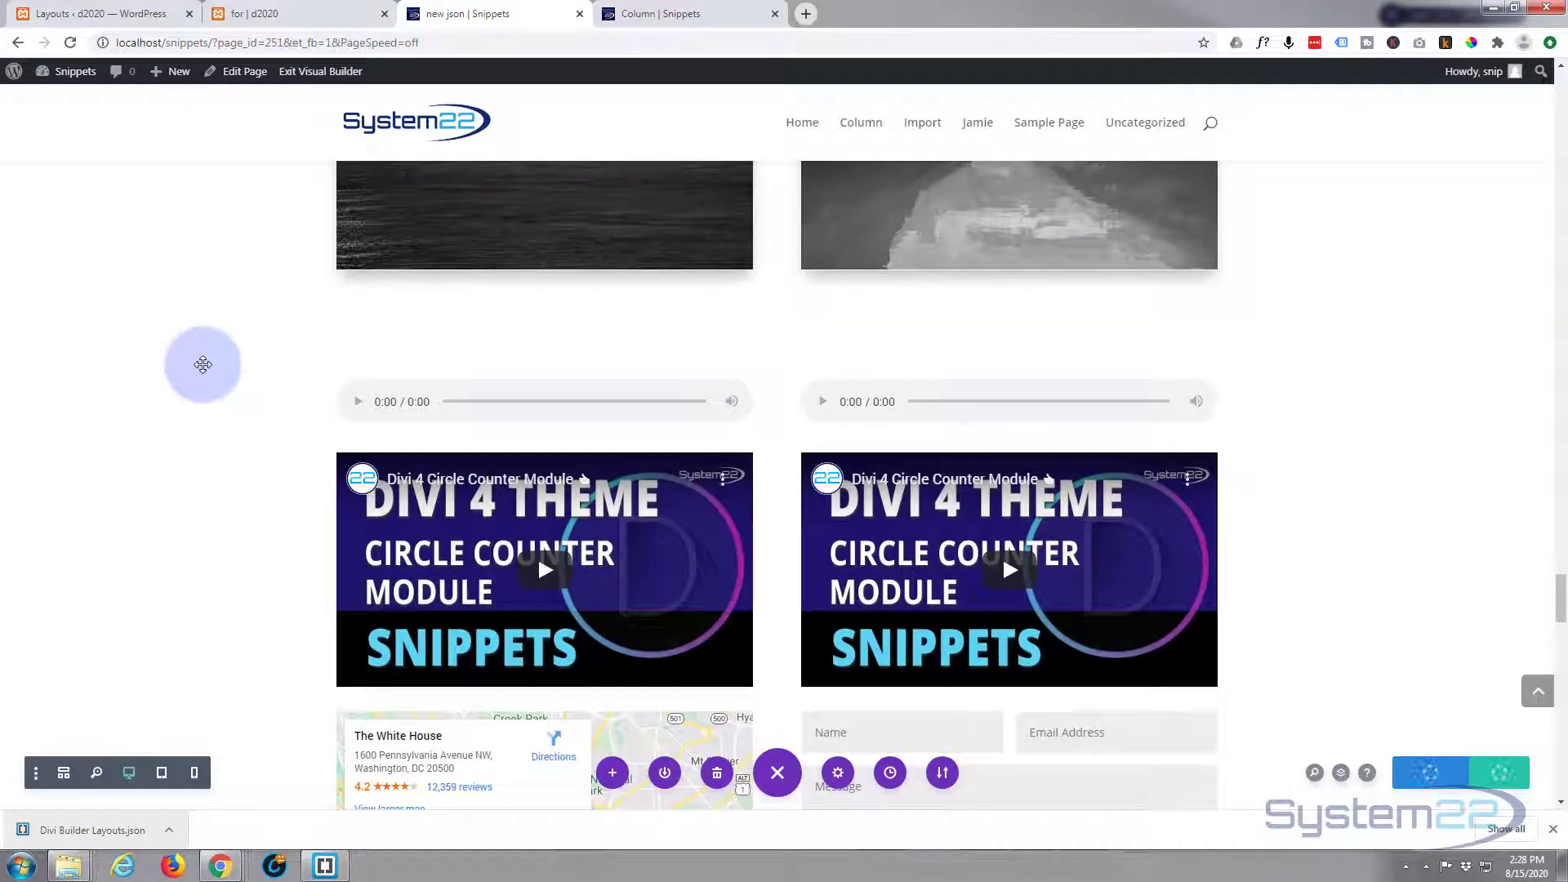
scroll(203, 364, "down", 4)
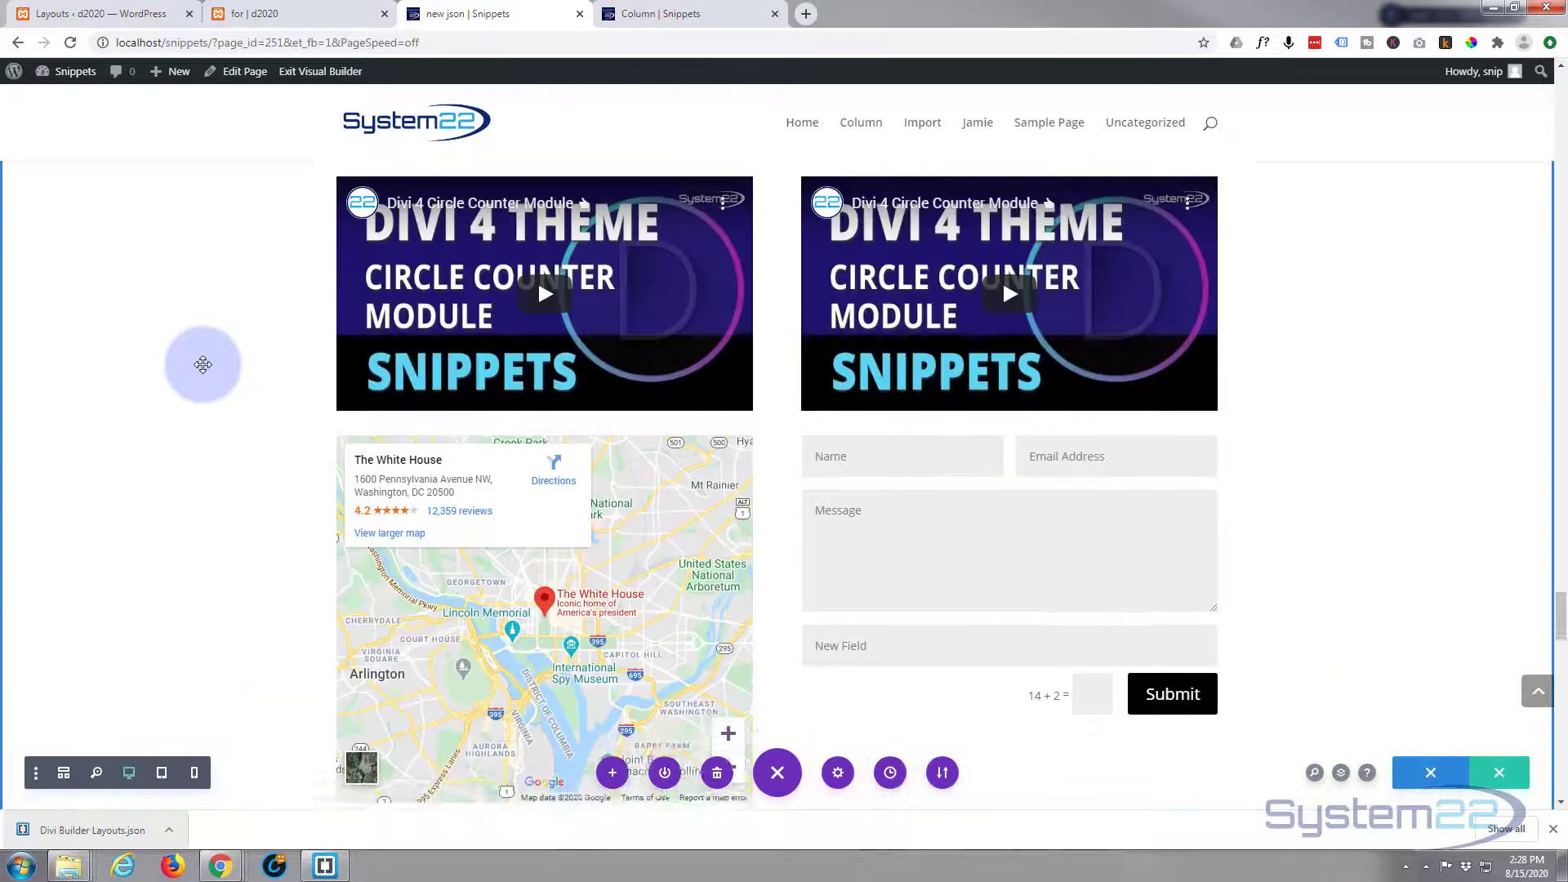
scroll(203, 364, "down", 3)
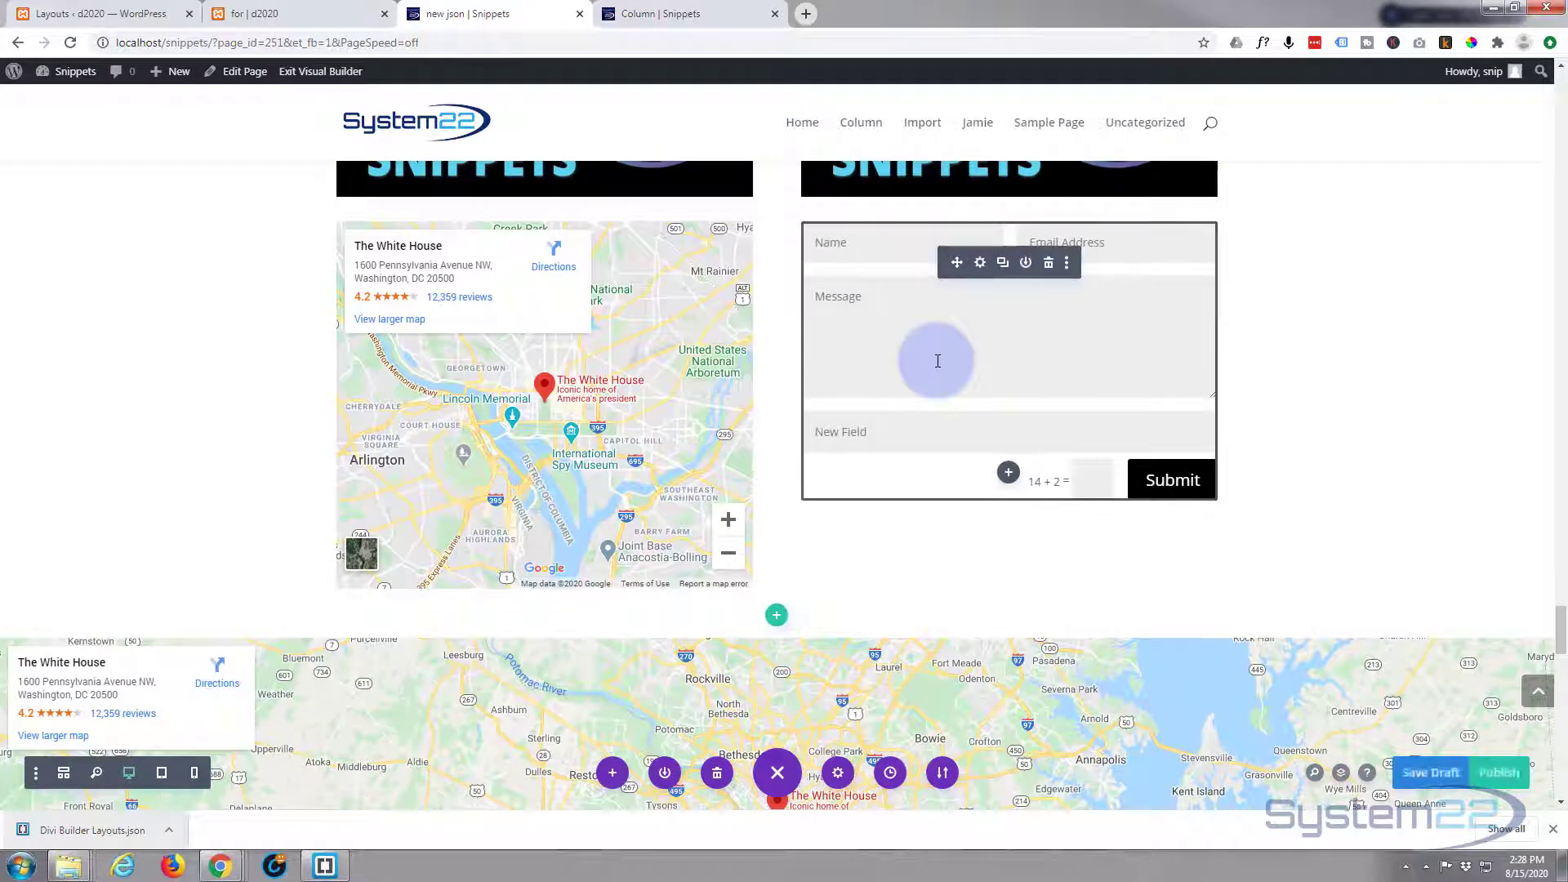
left_click(1009, 474)
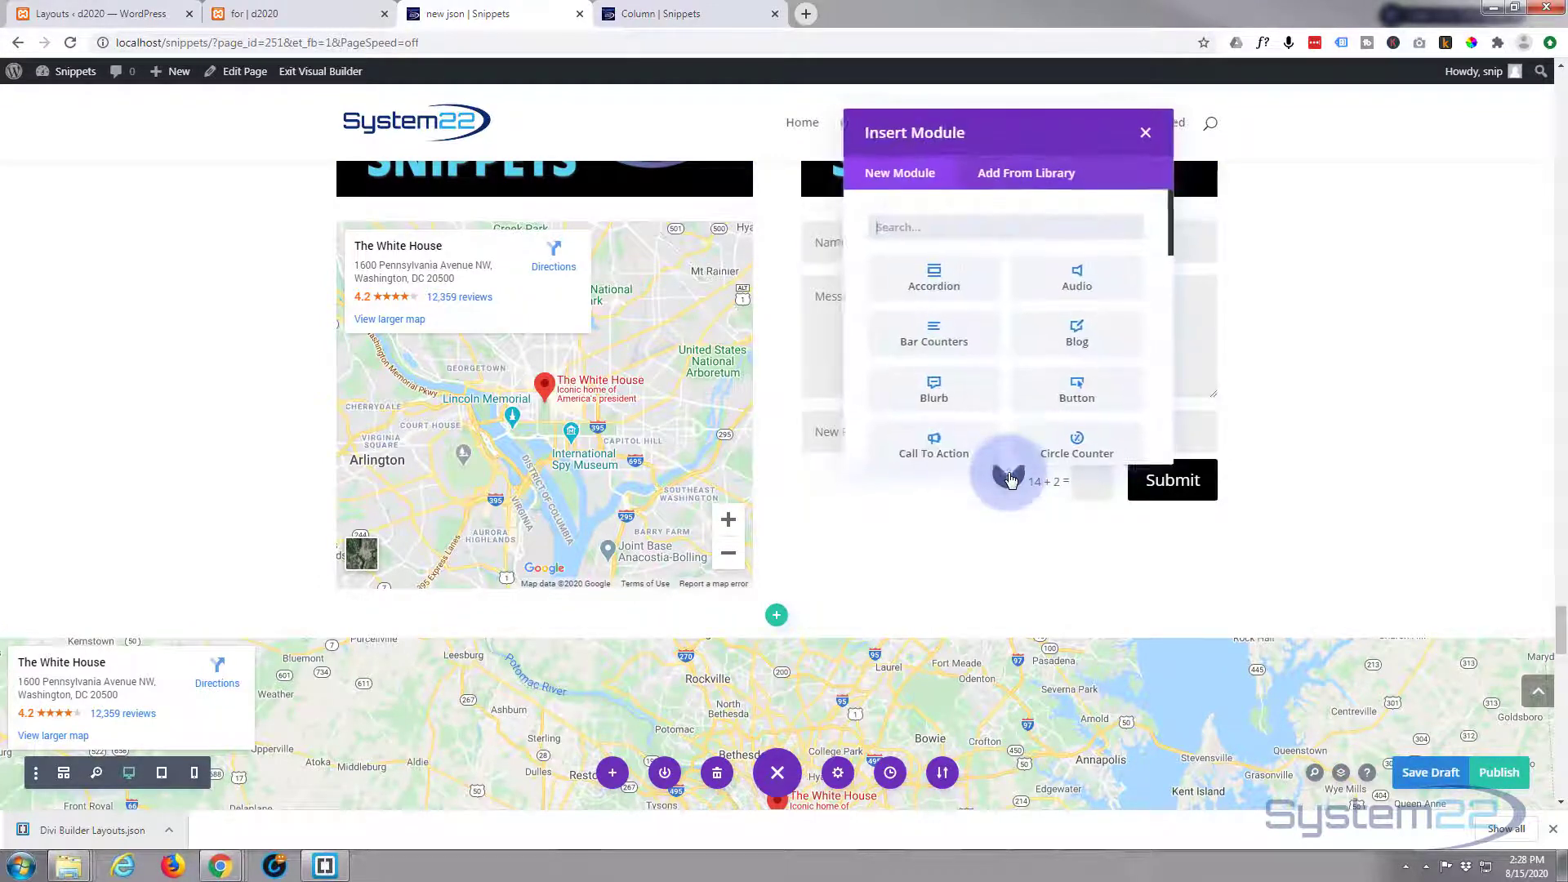
left_click(1020, 175)
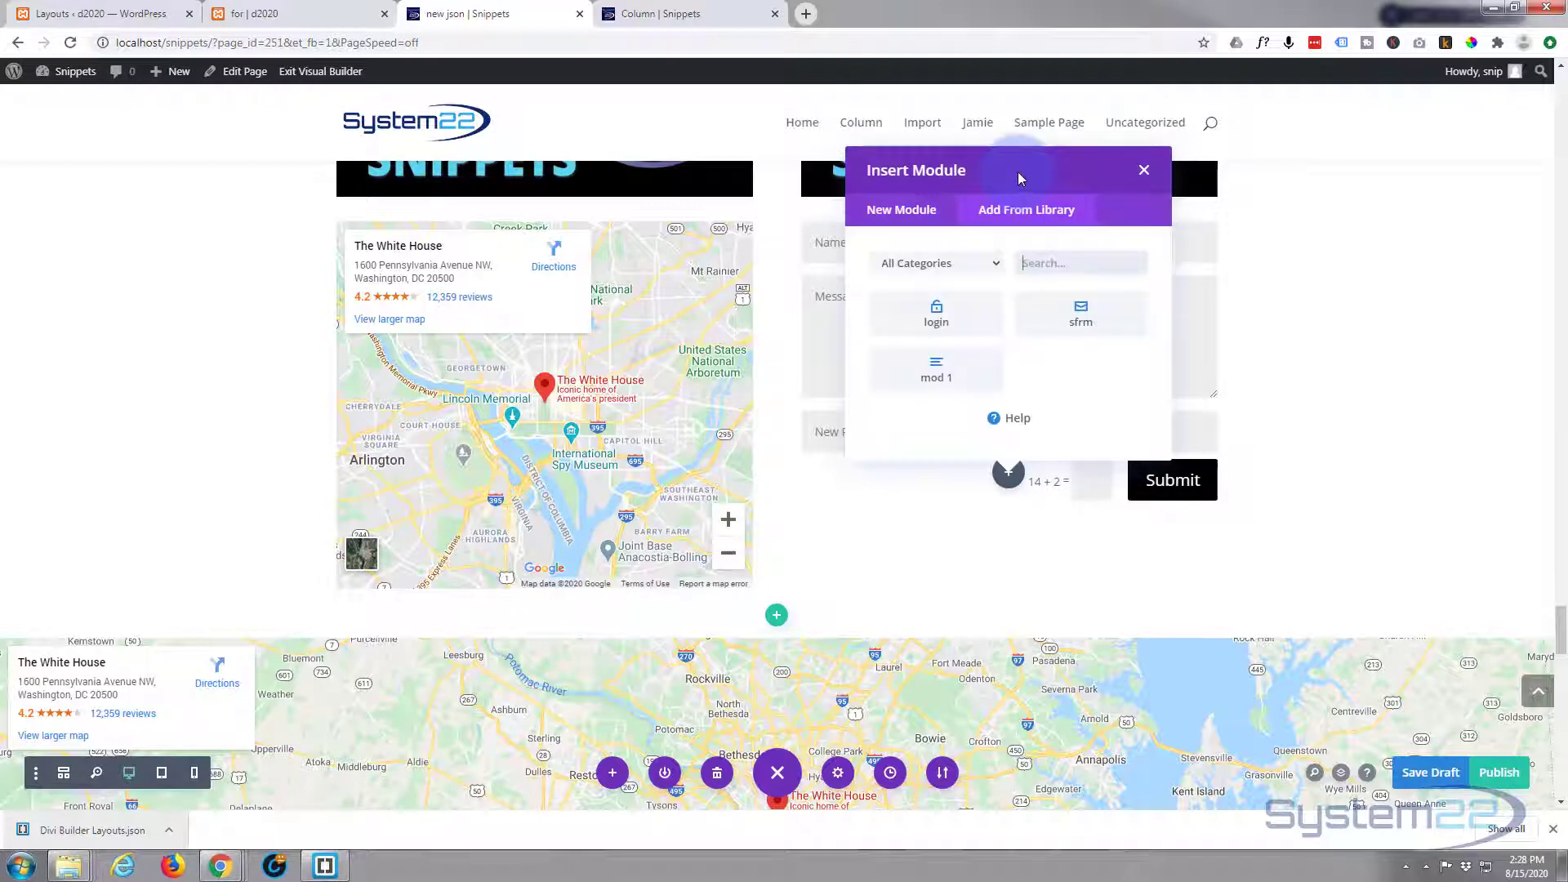
left_click(937, 309)
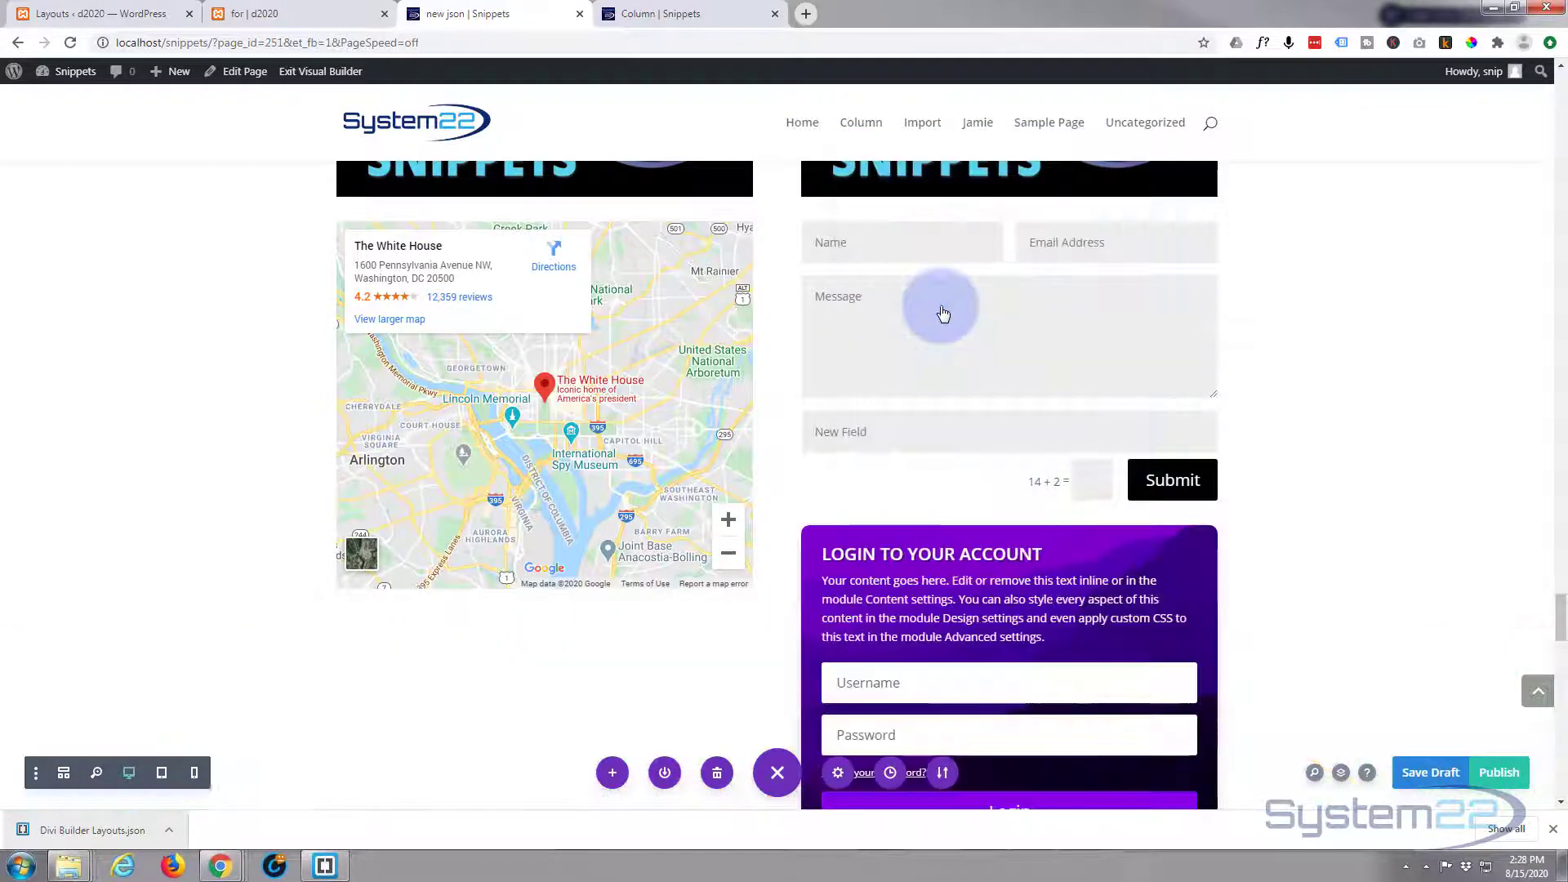
scroll(1268, 326, "down", 3)
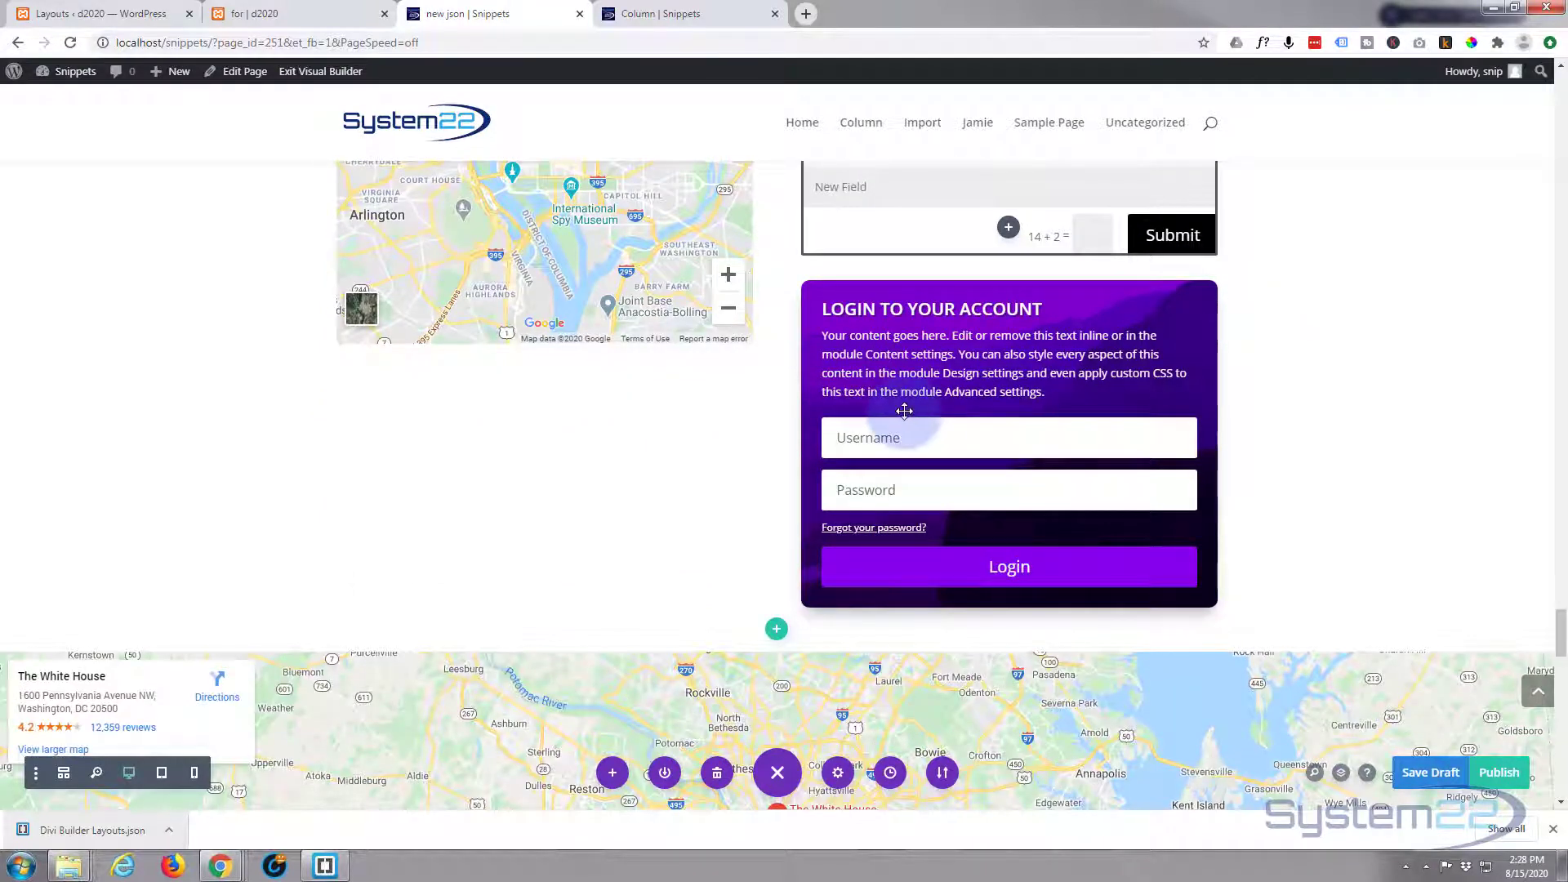
Look back over the content above the inserted login module and return to the original Column page
scroll(1297, 398, "up", 2)
scroll(1297, 398, "up", 3)
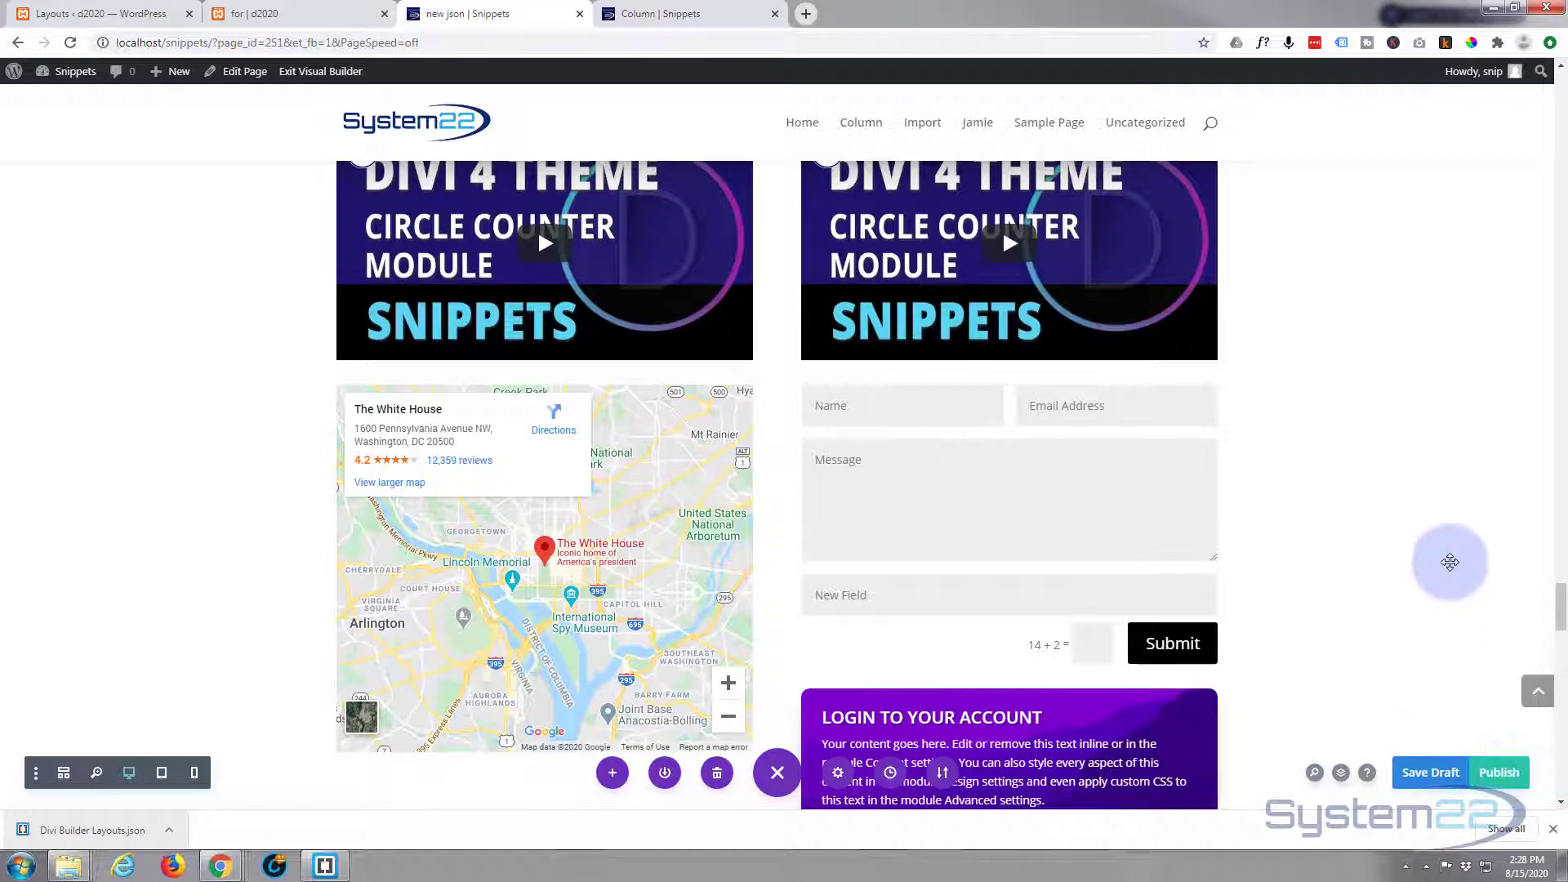
scroll(1451, 560, "up", 5)
scroll(1451, 560, "up", 1)
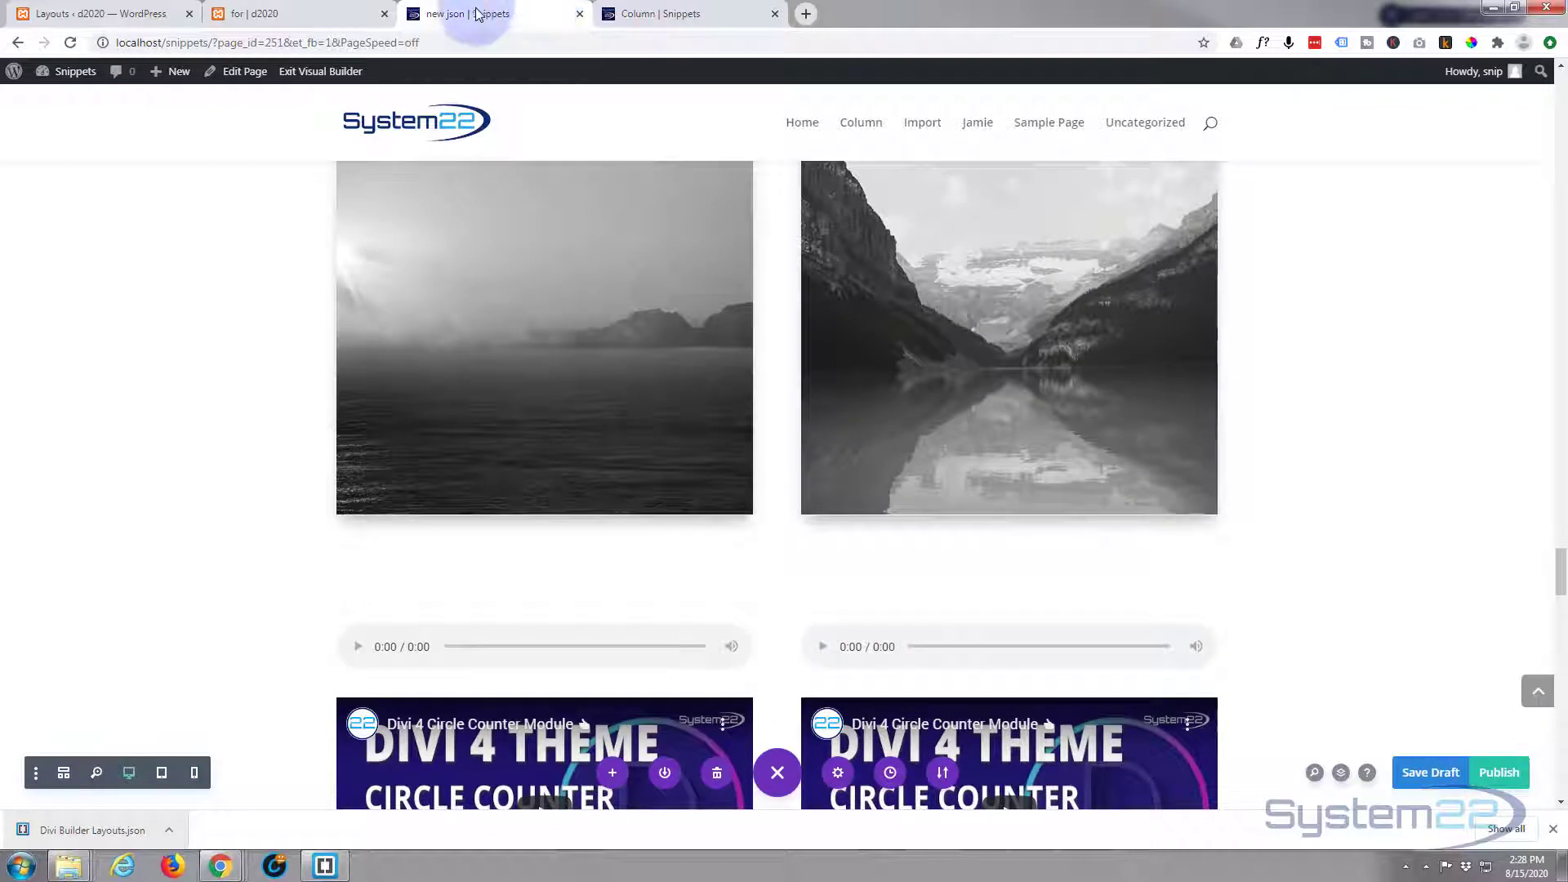
left_click(645, 14)
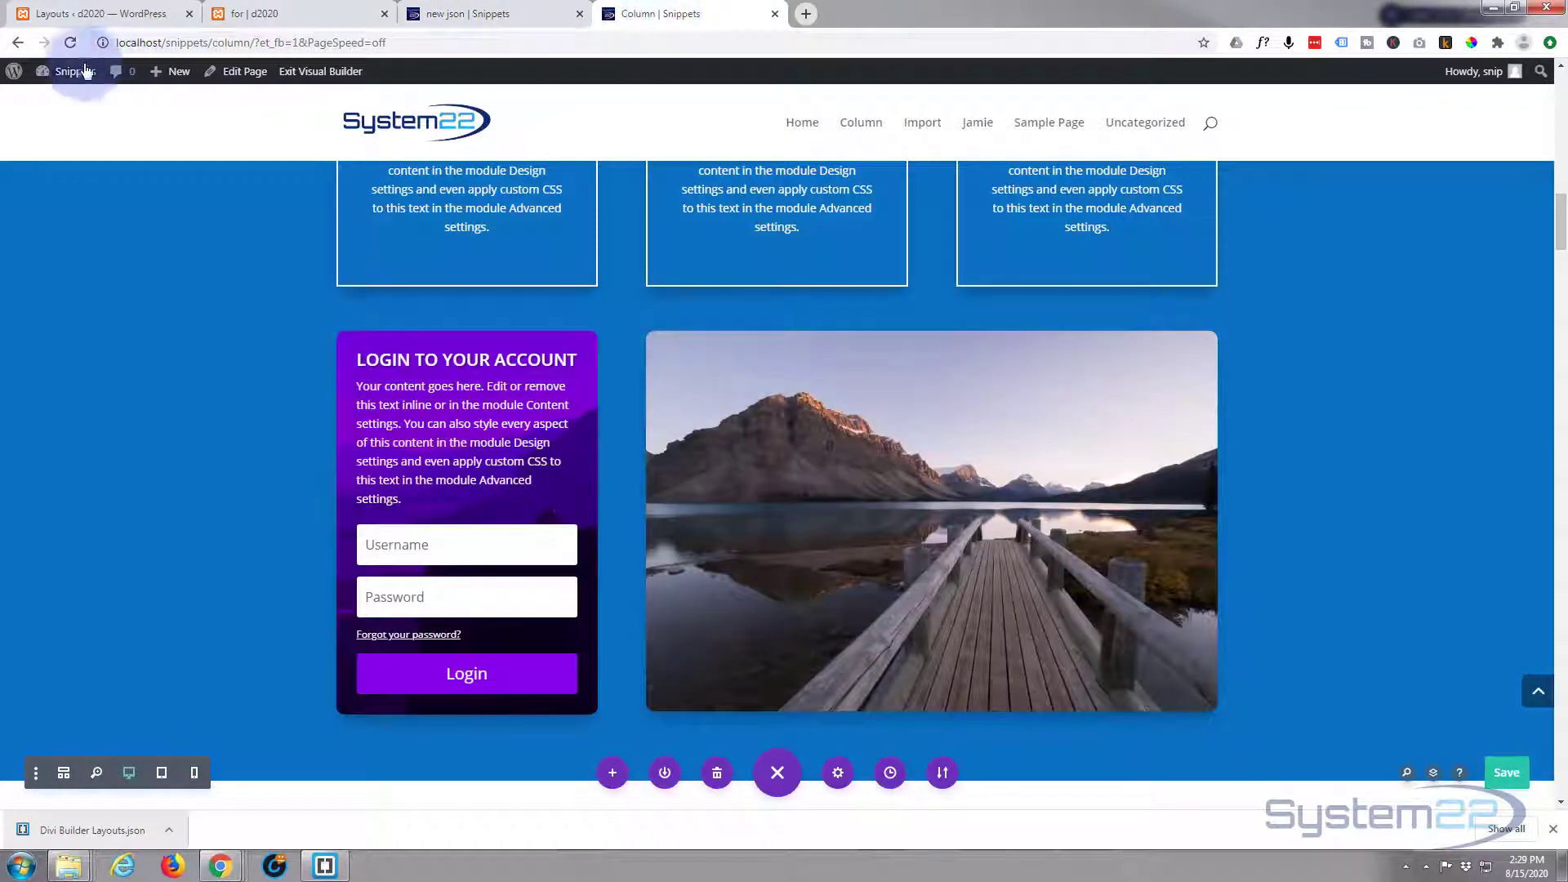
Leave the Column page for the site's admin dashboard and open the Divi Library list of saved layouts
left_click(58, 101)
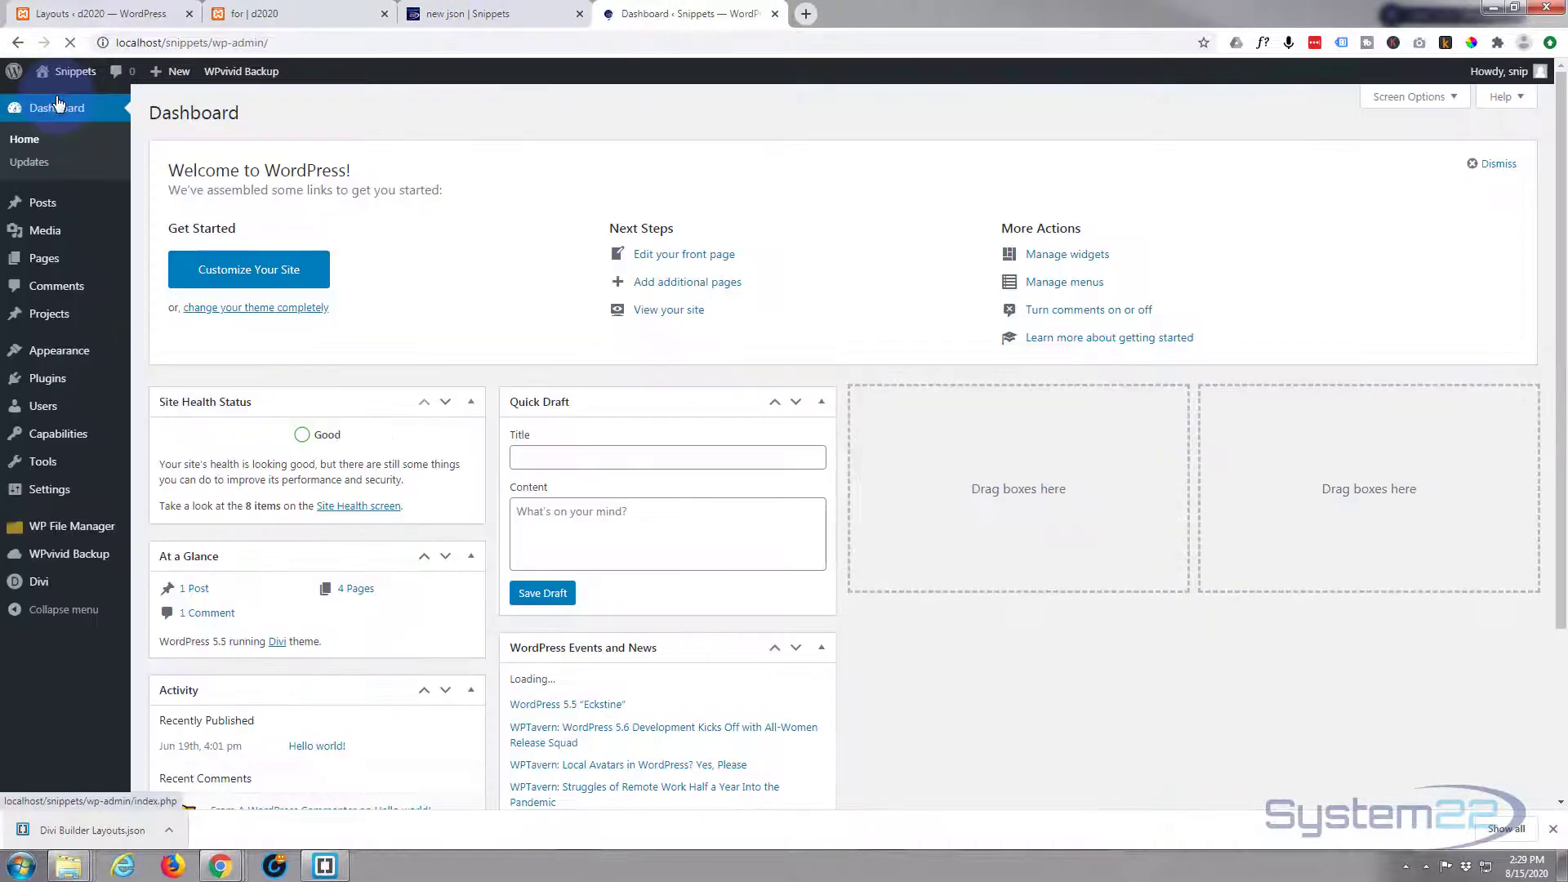
mouse_move(37, 581)
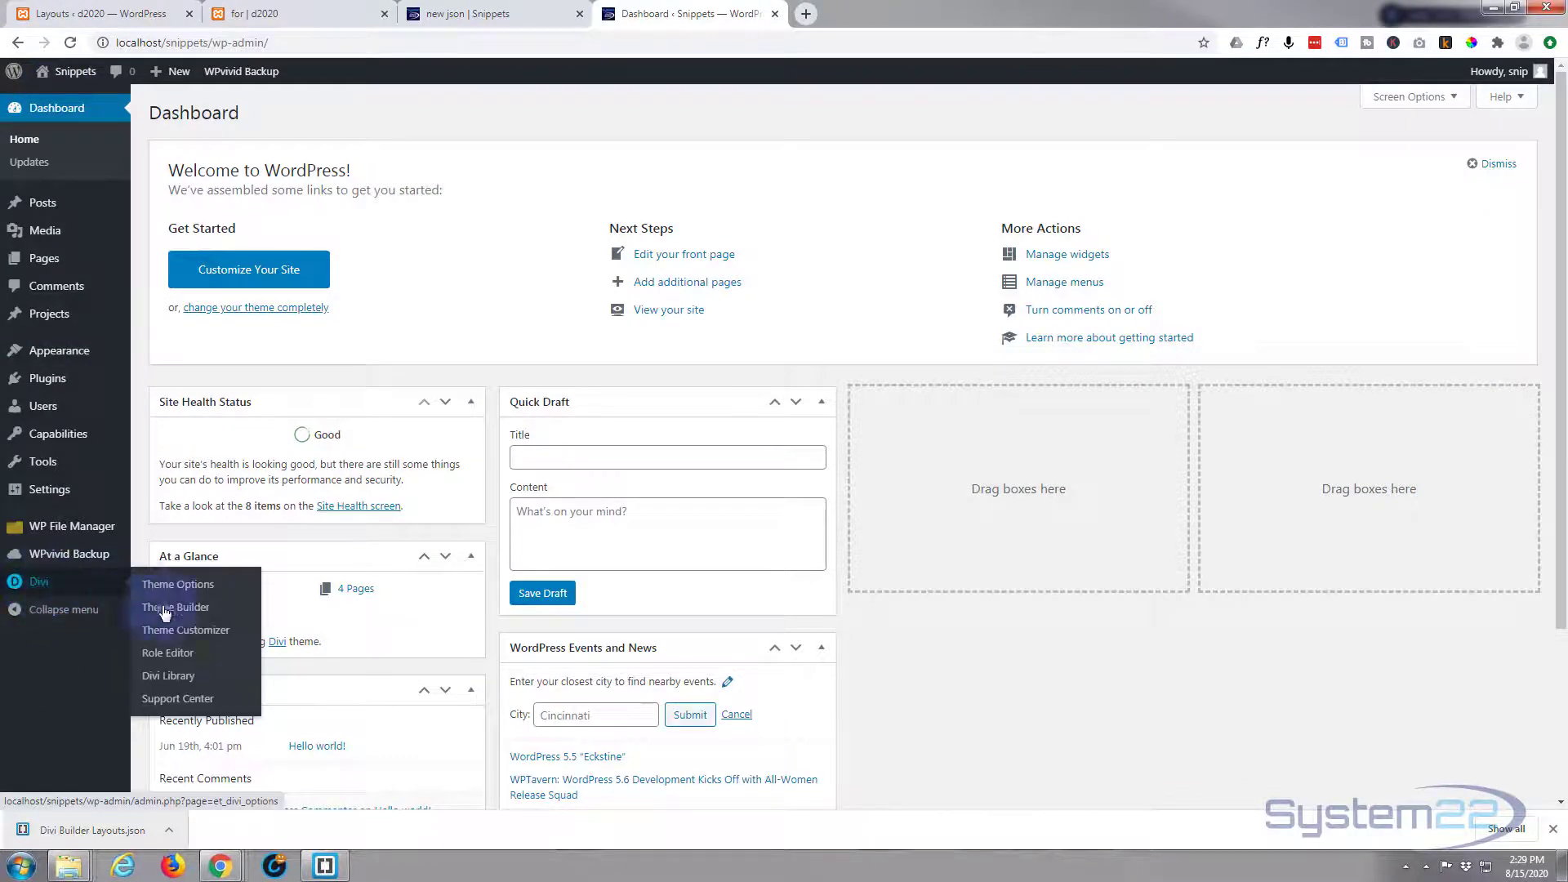
left_click(167, 677)
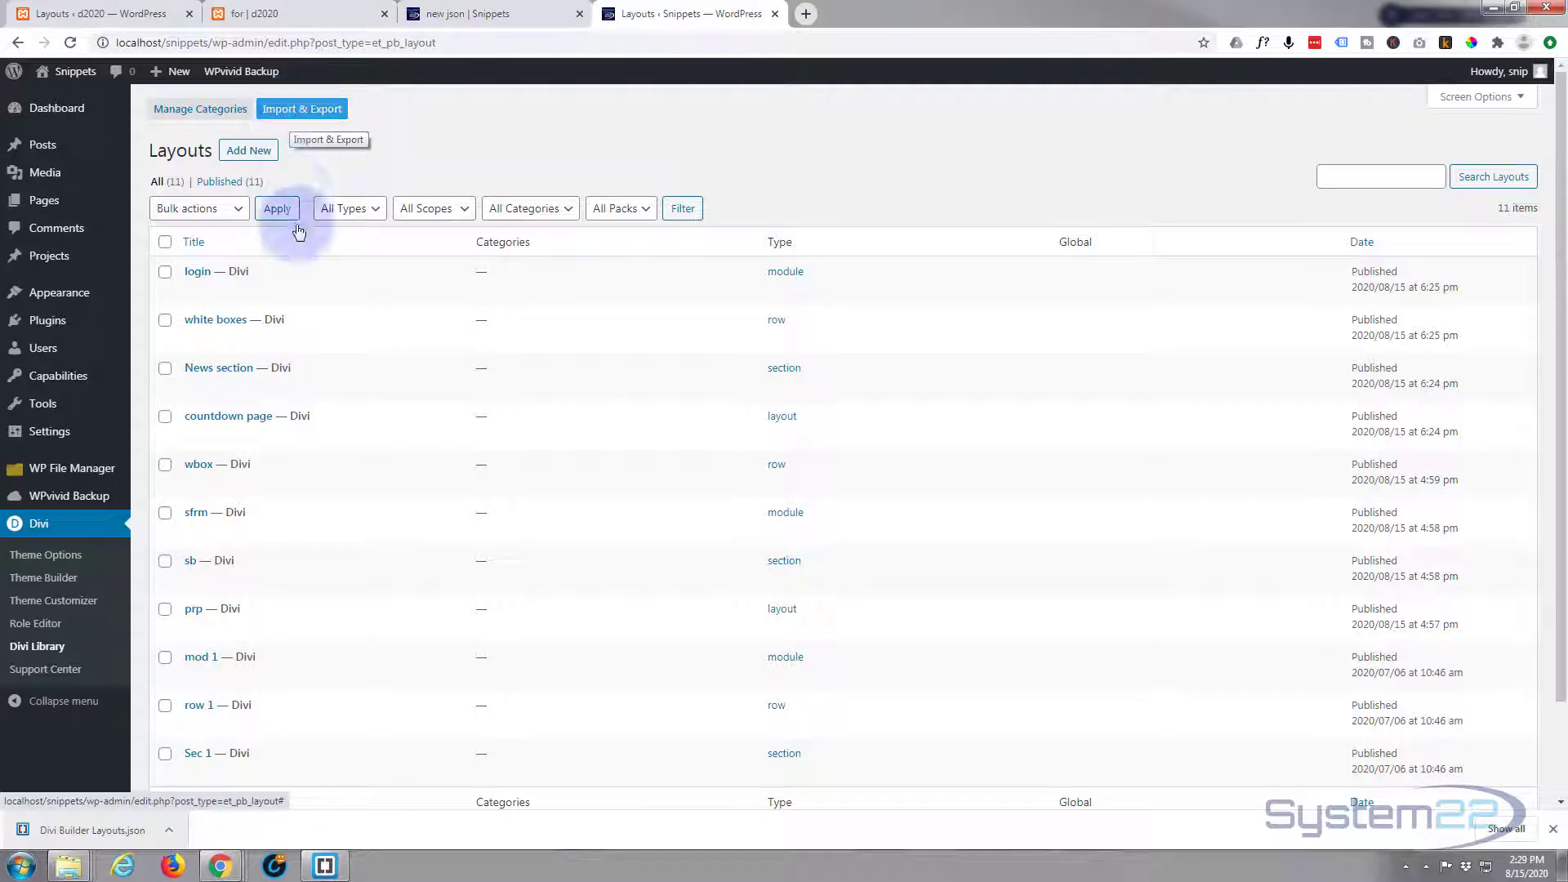
Open the saved "login" layout for editing, start the new builder, and open the Login module's content settings
mouse_move(274, 276)
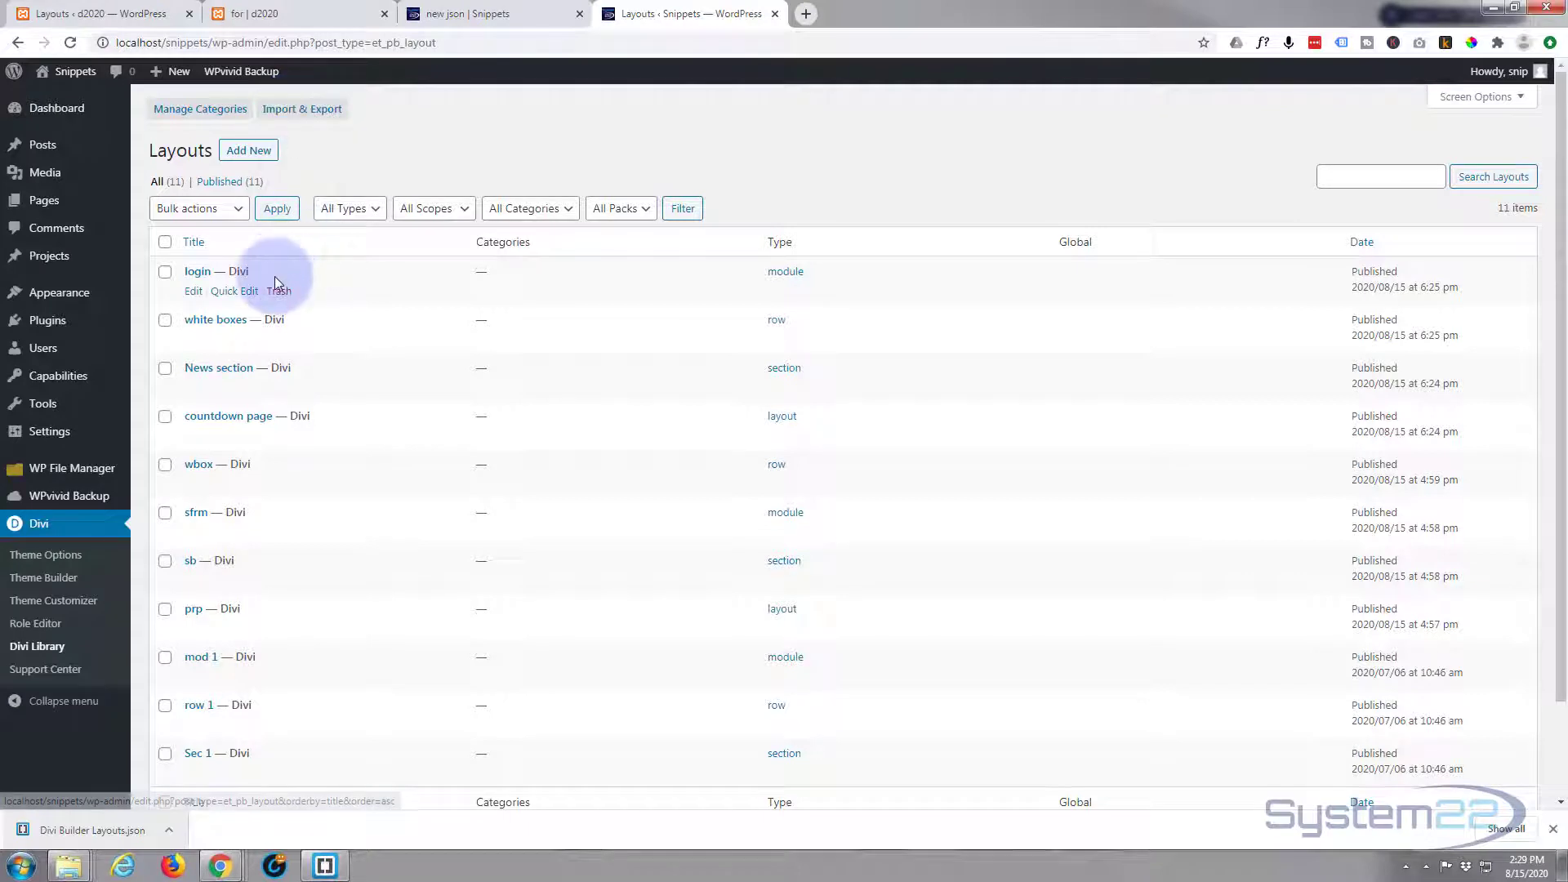
left_click(194, 292)
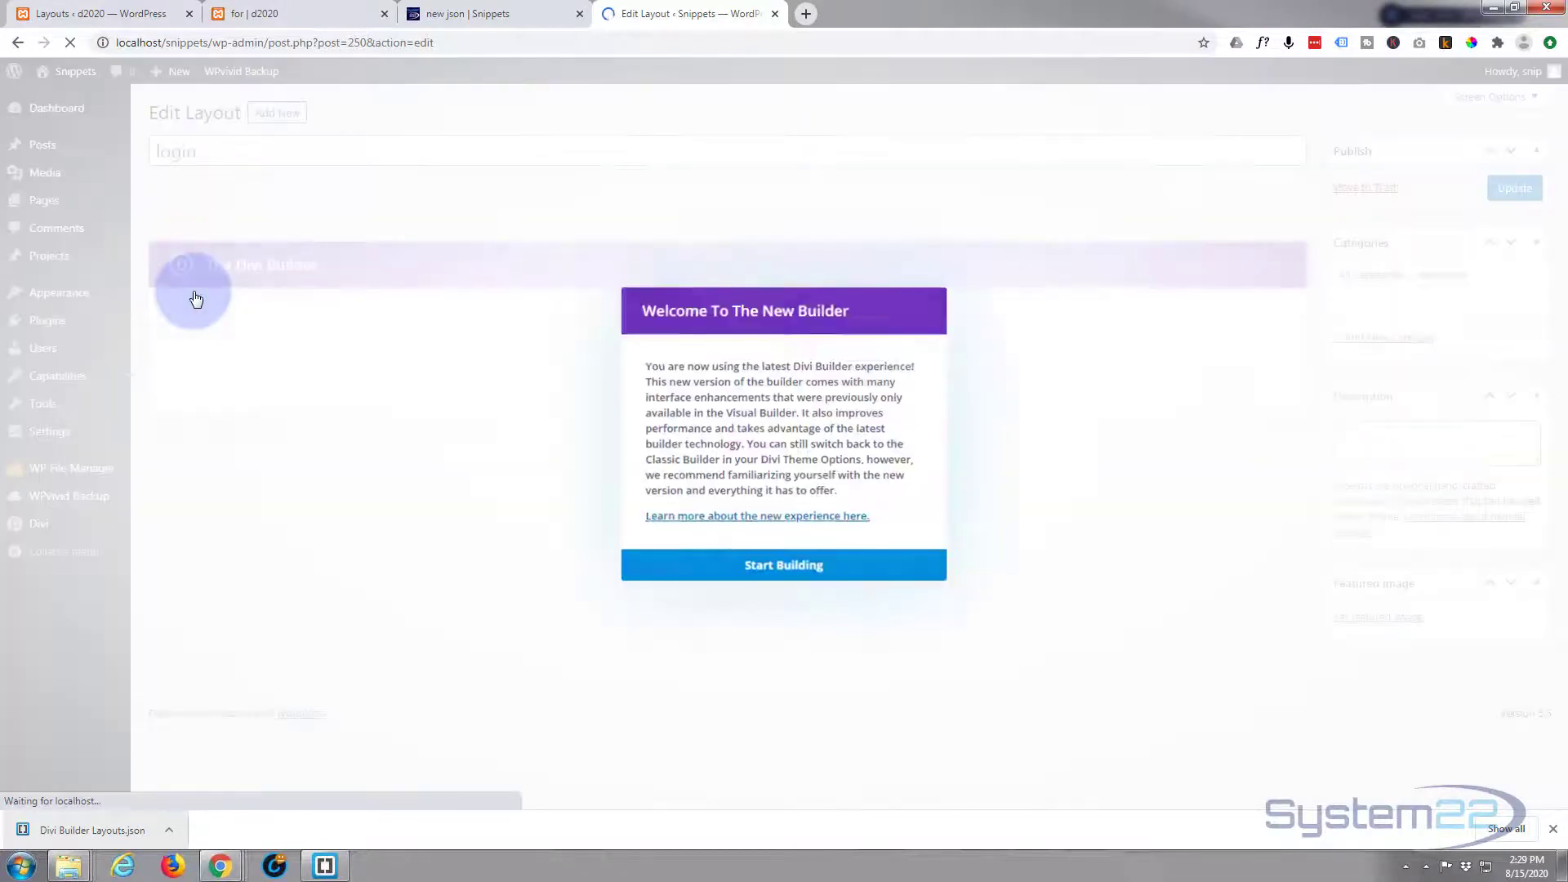
left_click(788, 568)
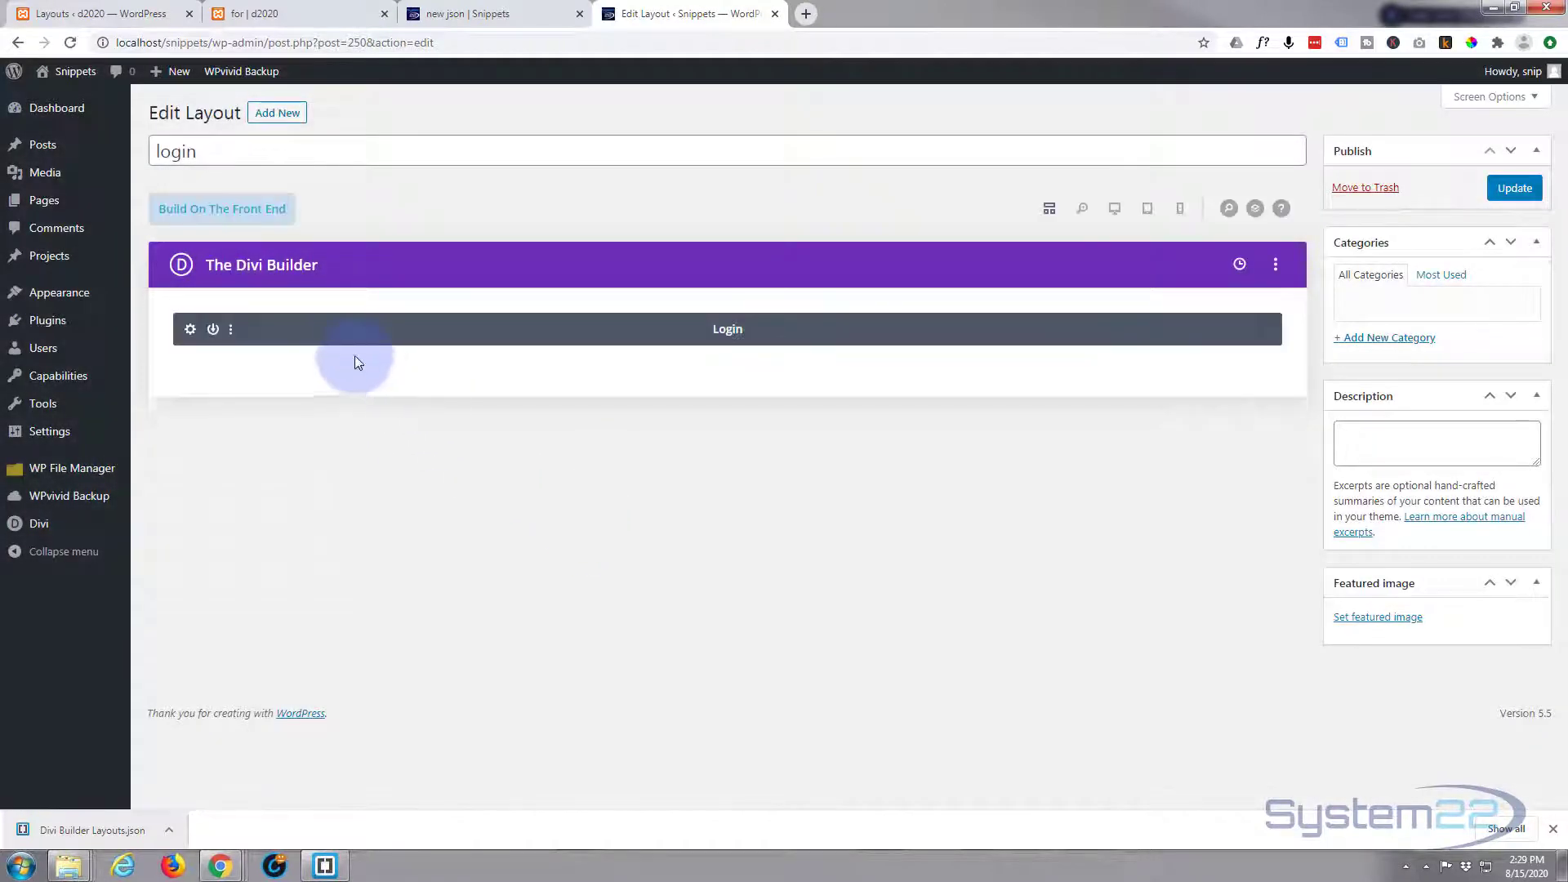
left_click(190, 330)
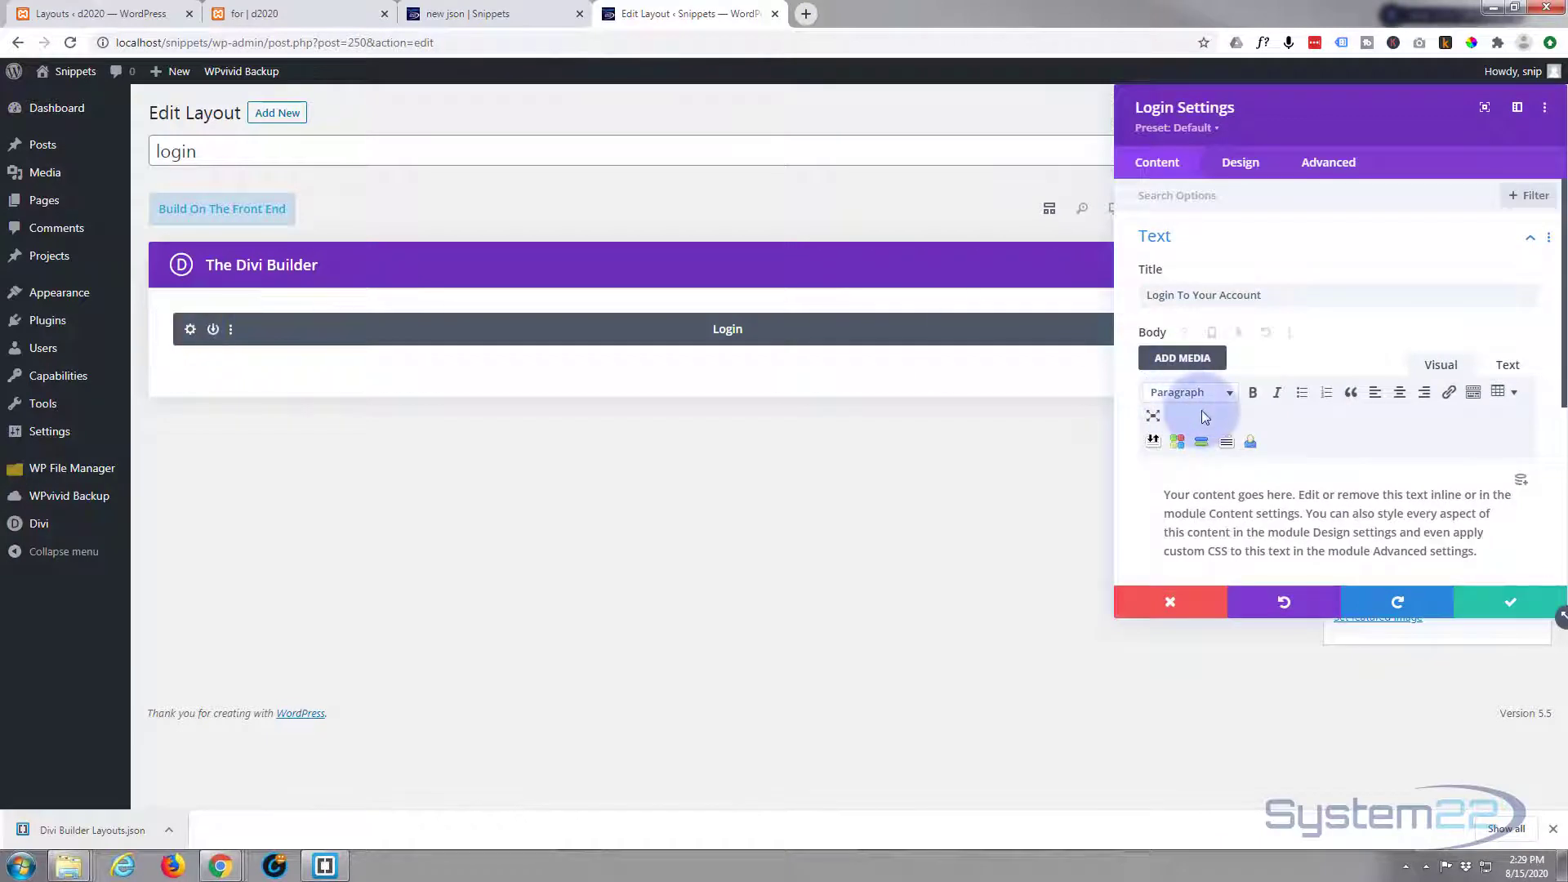
scroll(1202, 410, "down", 3)
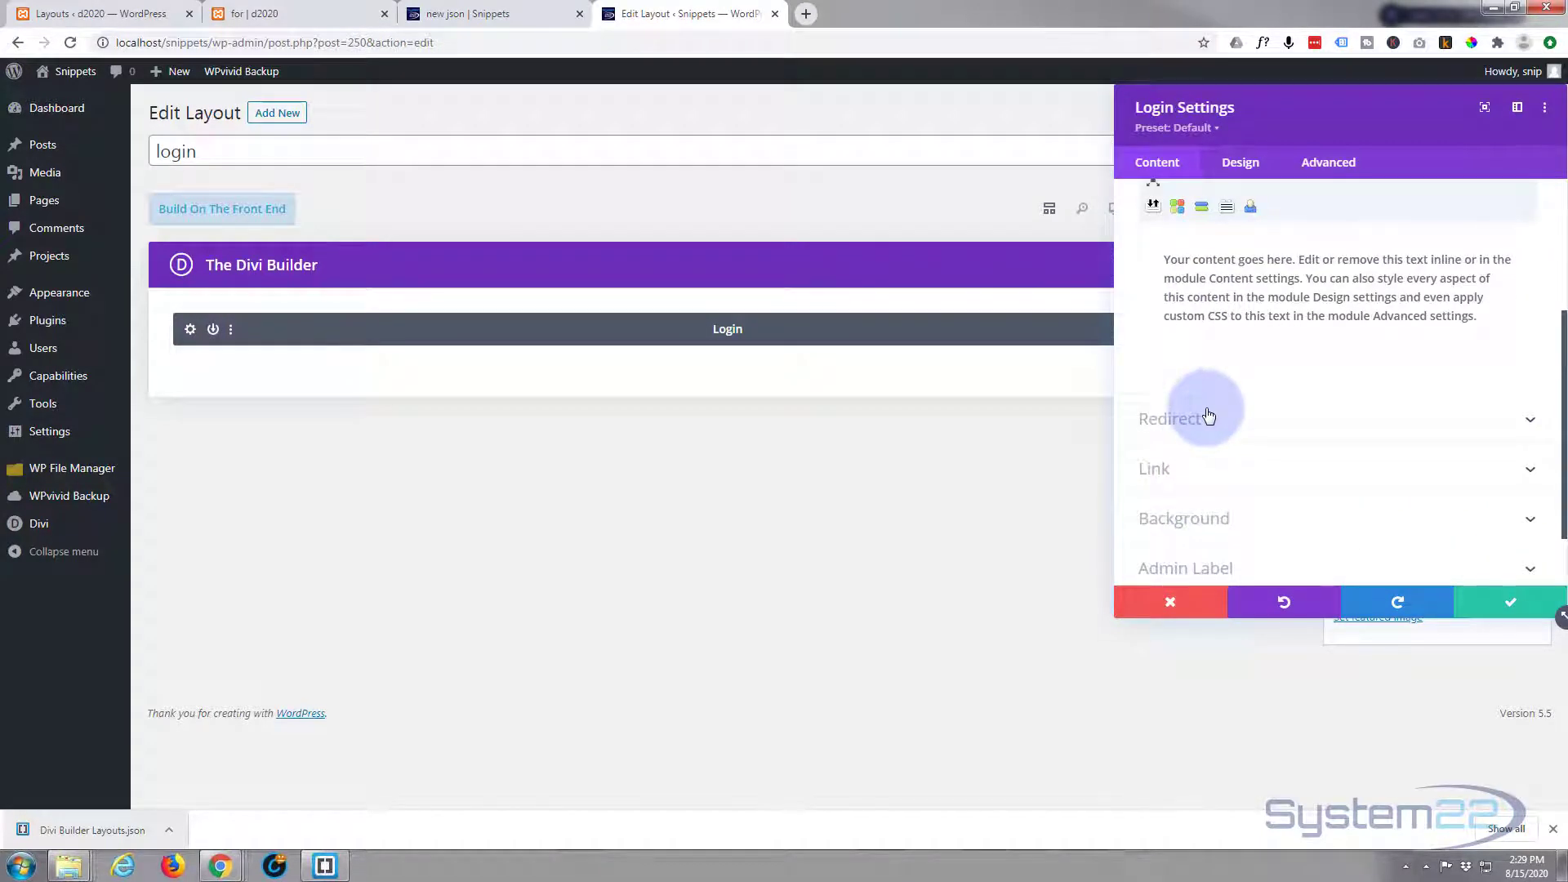